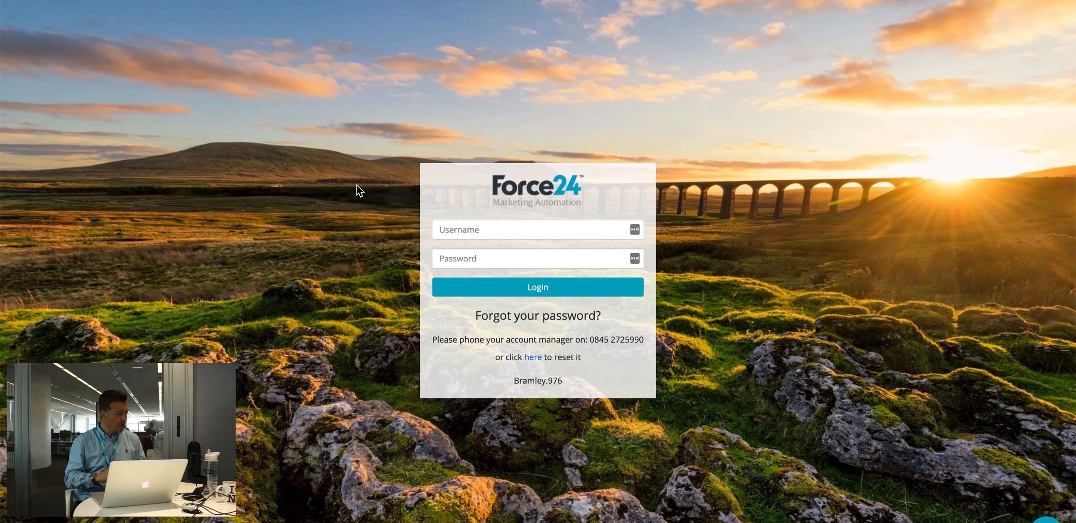
- Log in with the saved account username and password
click(472, 230)
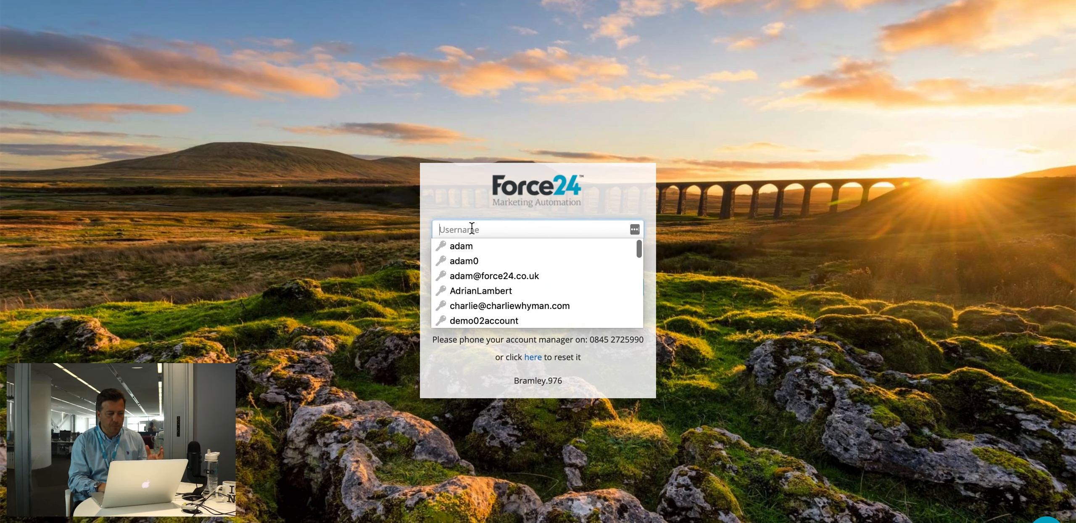
click(464, 274)
click(537, 290)
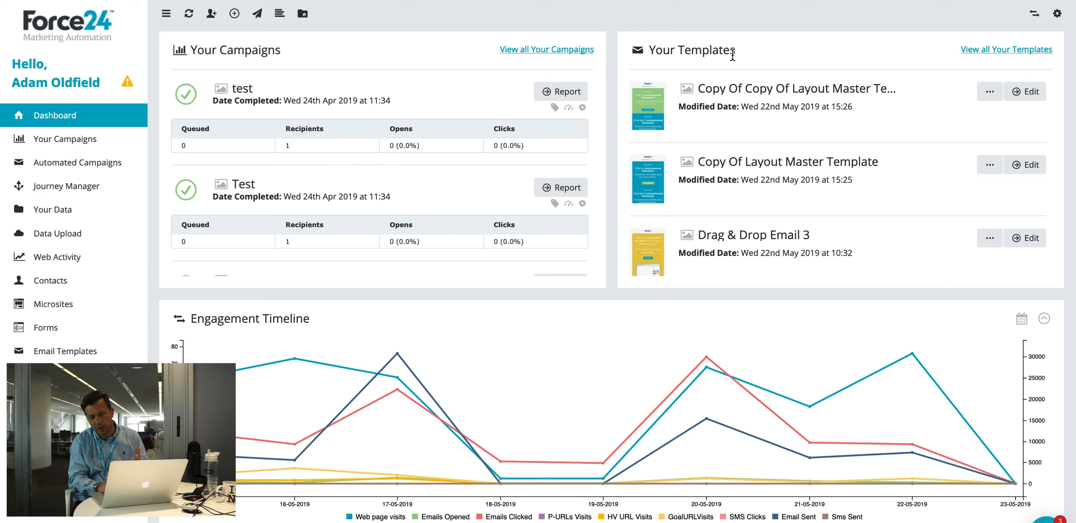
- Open the Email Templates library
scroll(859, 155, down, 3)
scroll(859, 155, up, 3)
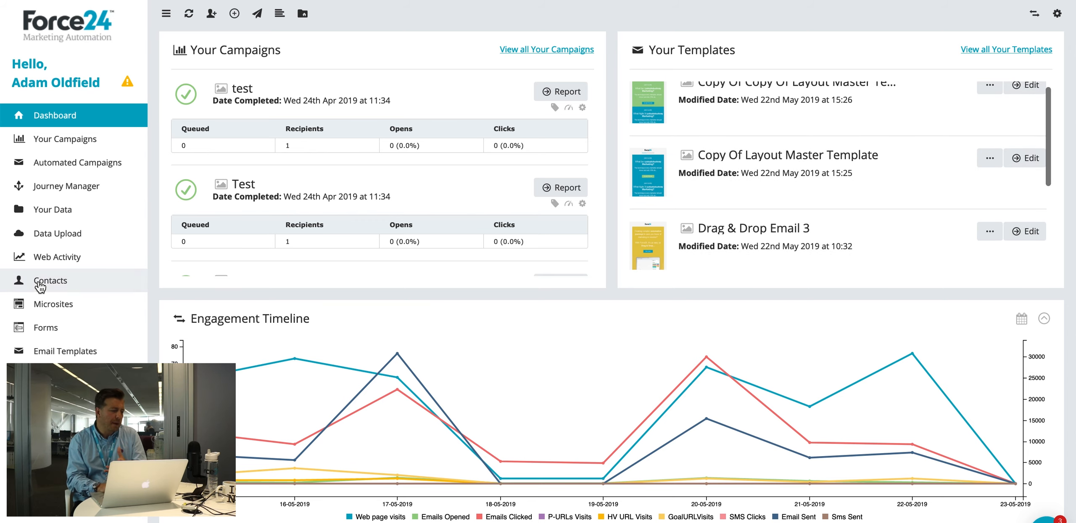
click(48, 356)
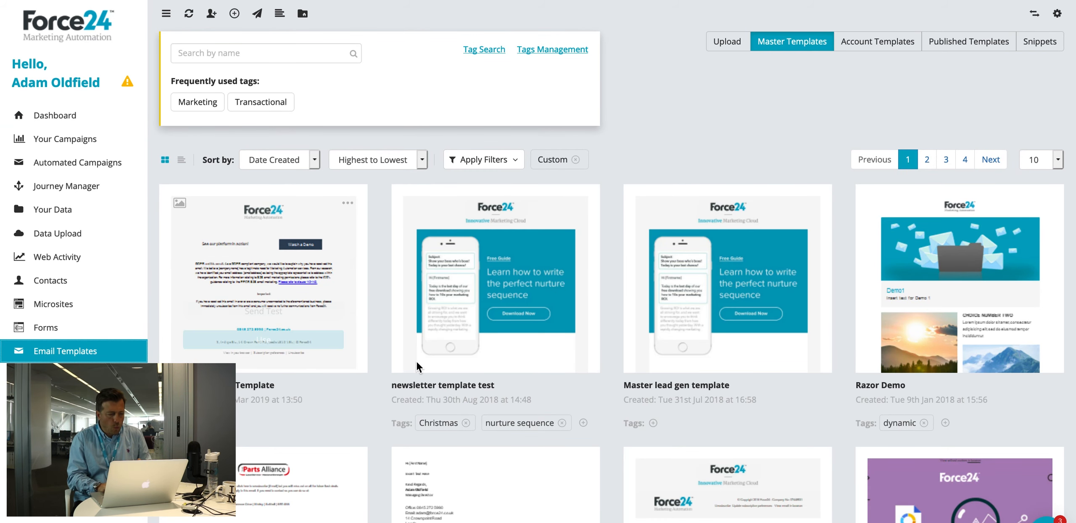
- Clear the Custom filter to browse all master templates, and filter them by Custom again
mouse_move(527, 263)
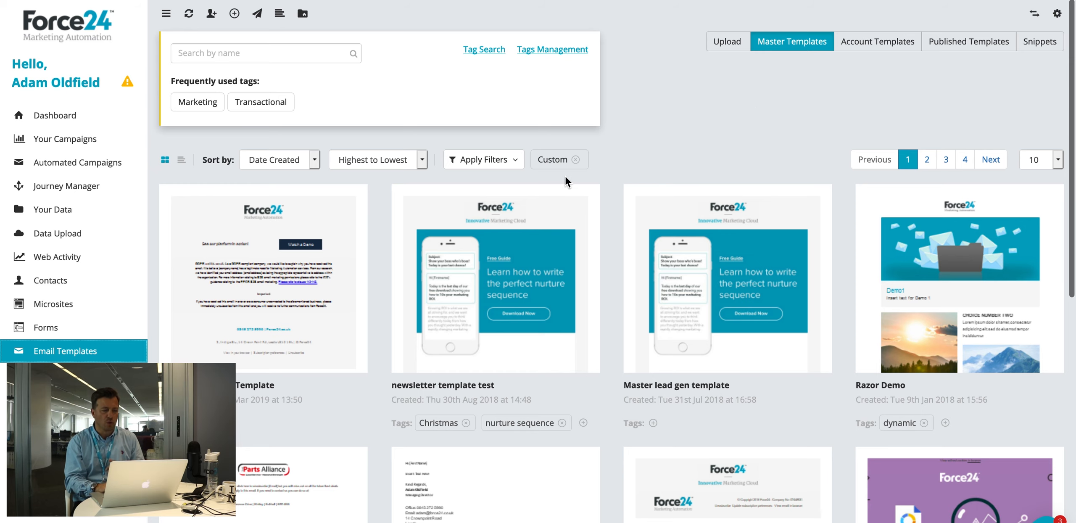
click(575, 159)
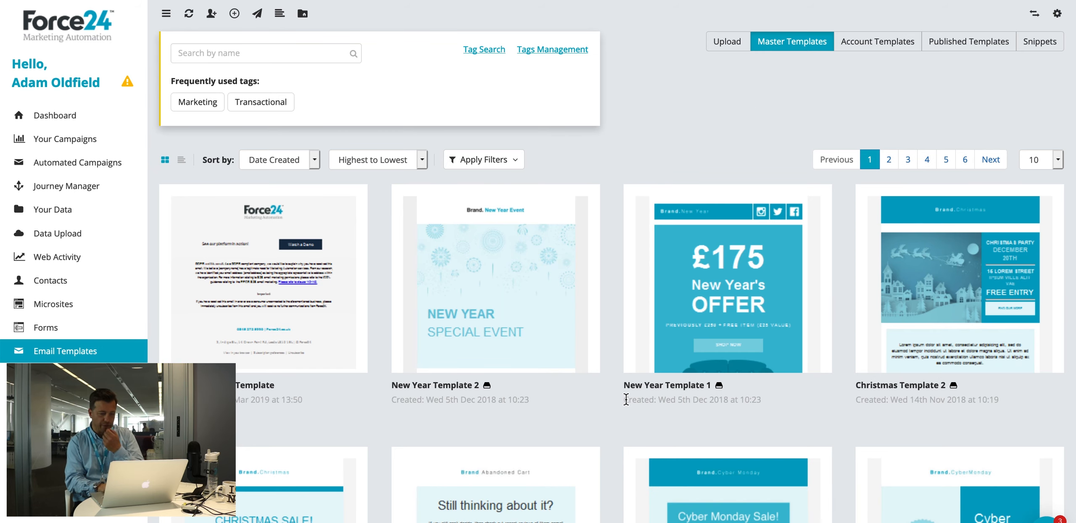
scroll(625, 398, down, 10)
scroll(625, 398, up, 10)
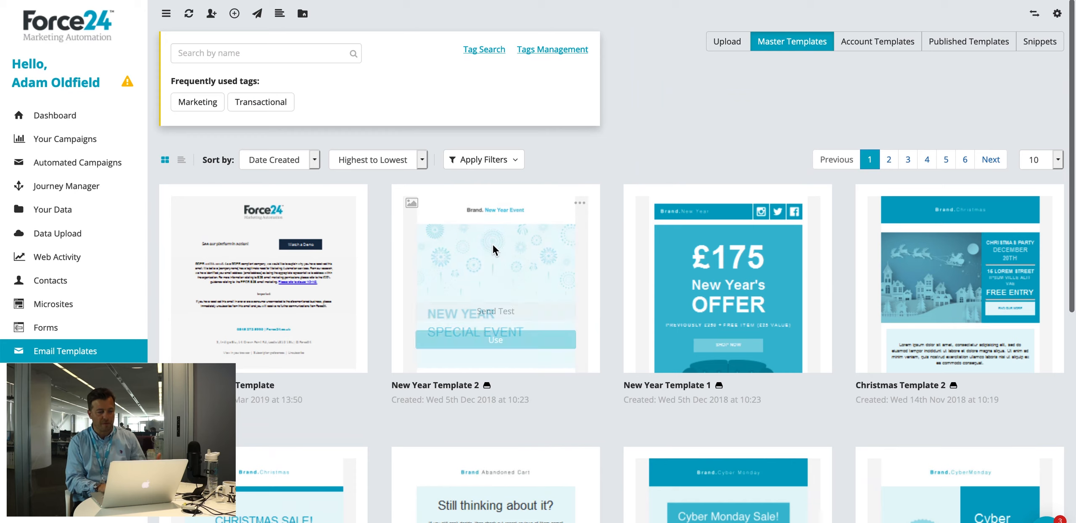
click(515, 164)
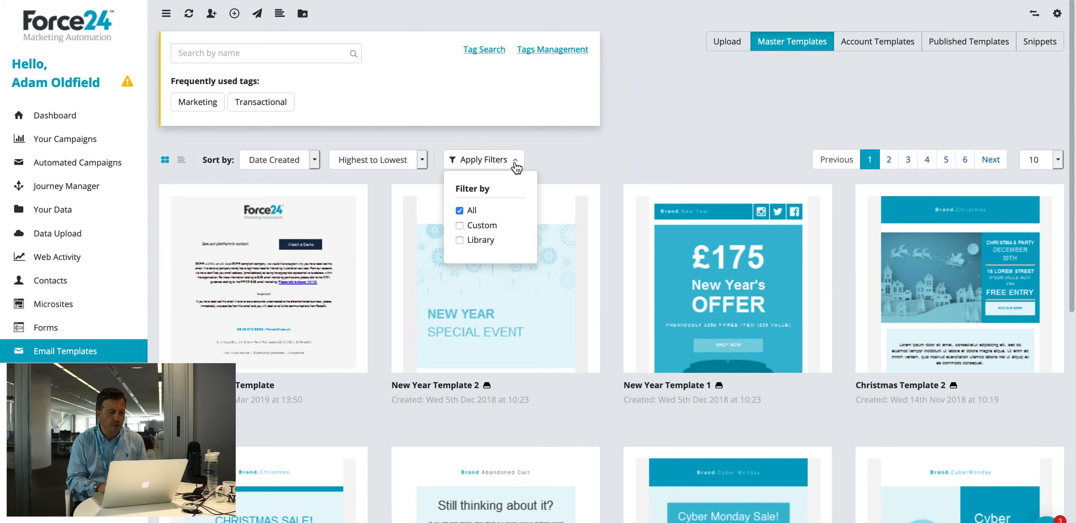
click(459, 225)
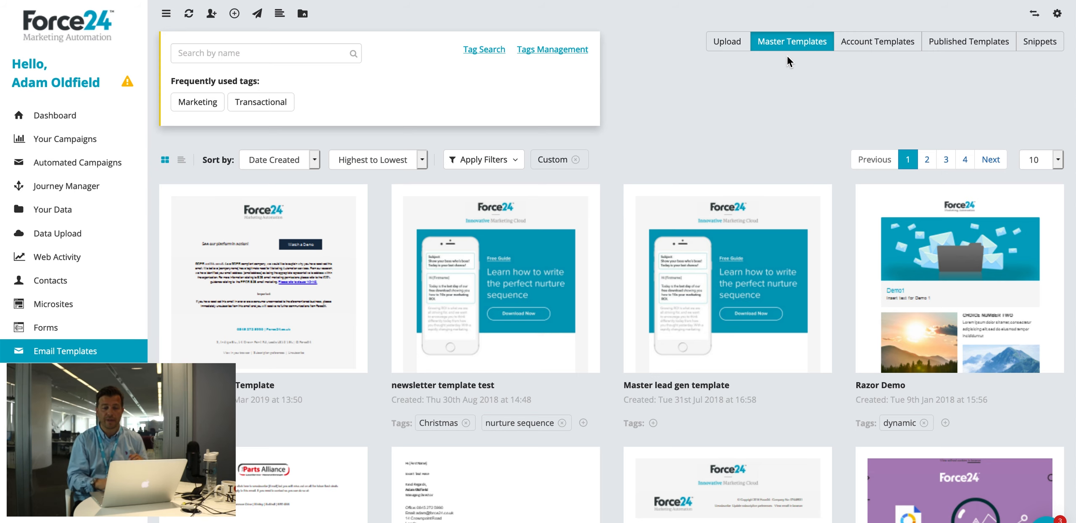
- View the account templates
click(885, 47)
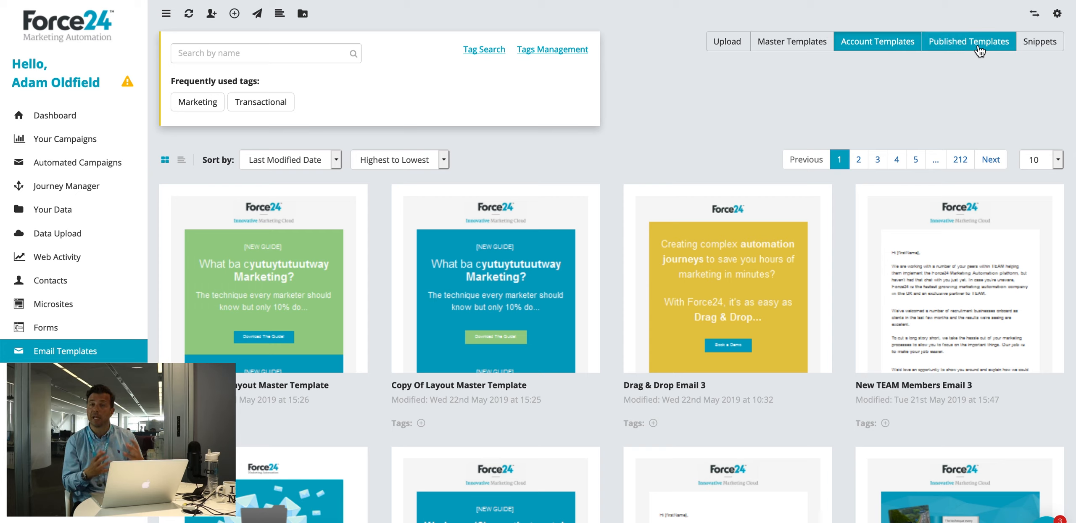
mouse_move(577, 216)
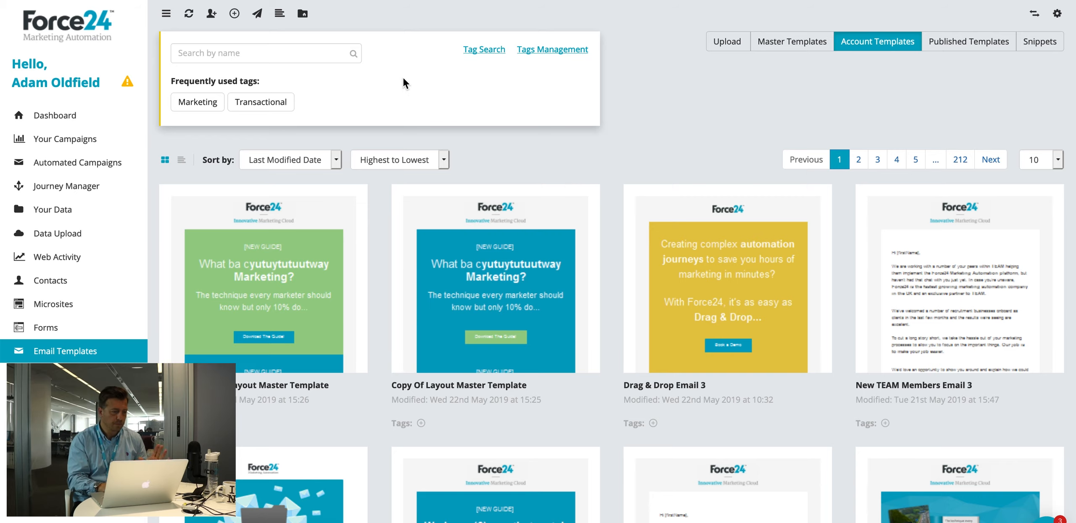
- Return to the master templates and use the Layout Master Template for a new email
click(805, 46)
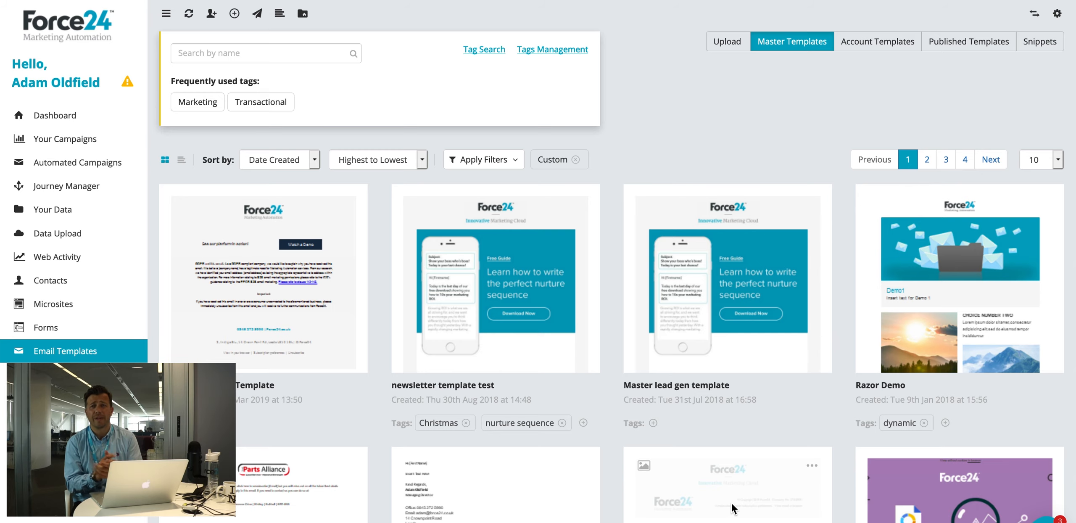
scroll(731, 502, down, 3)
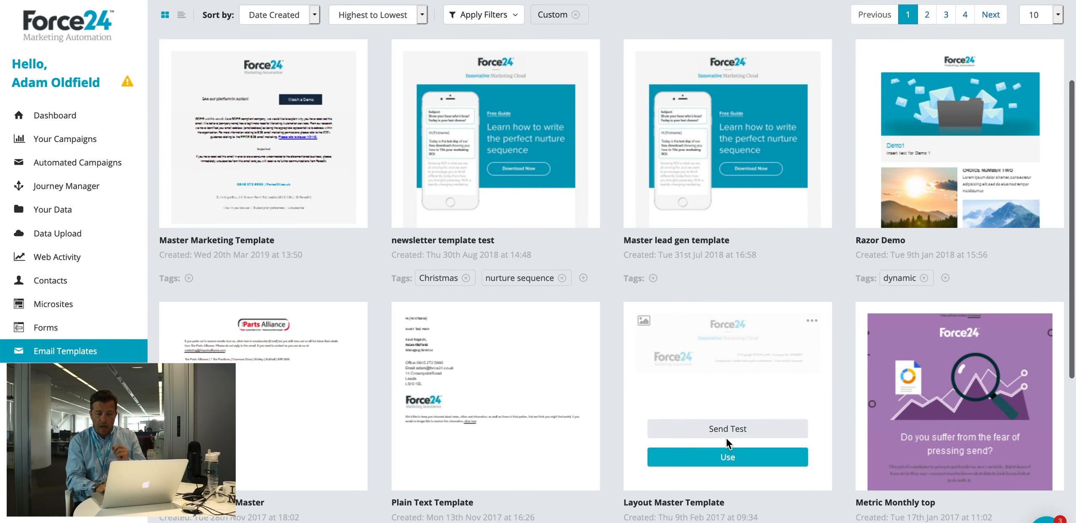
click(724, 459)
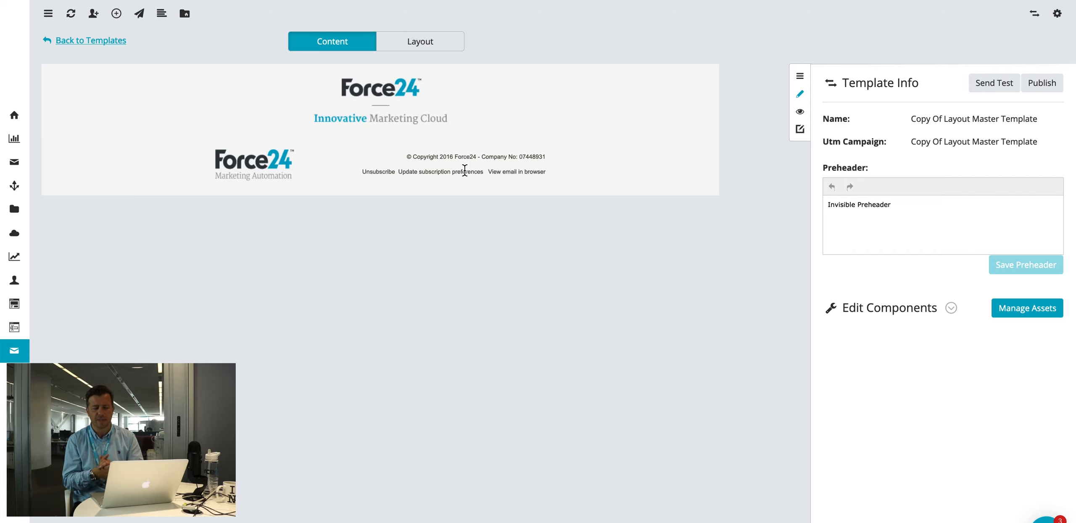
- Switch to Layout mode and place the GDPR text snippet from All Snippets between the header and footer
click(423, 42)
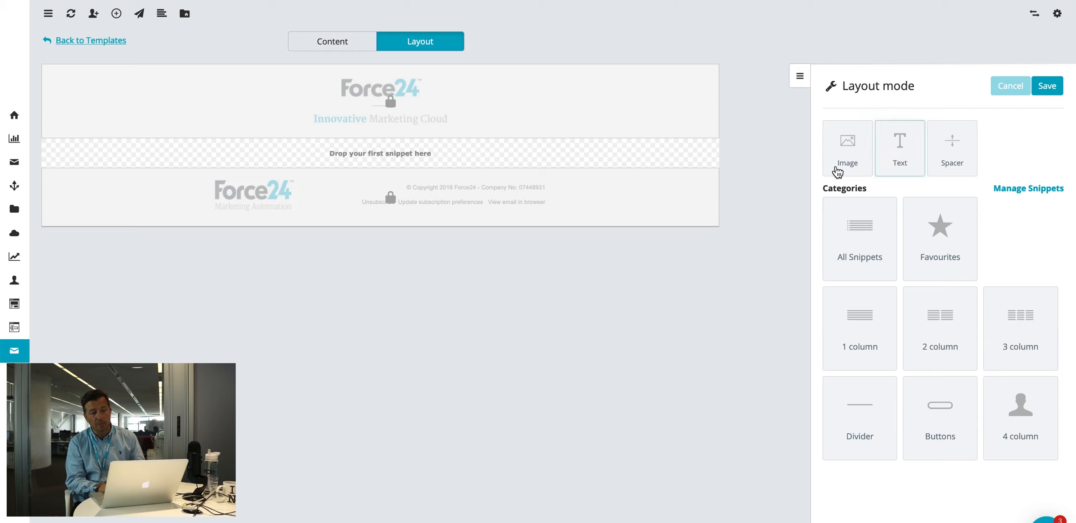
drag(836, 170, 797, 146)
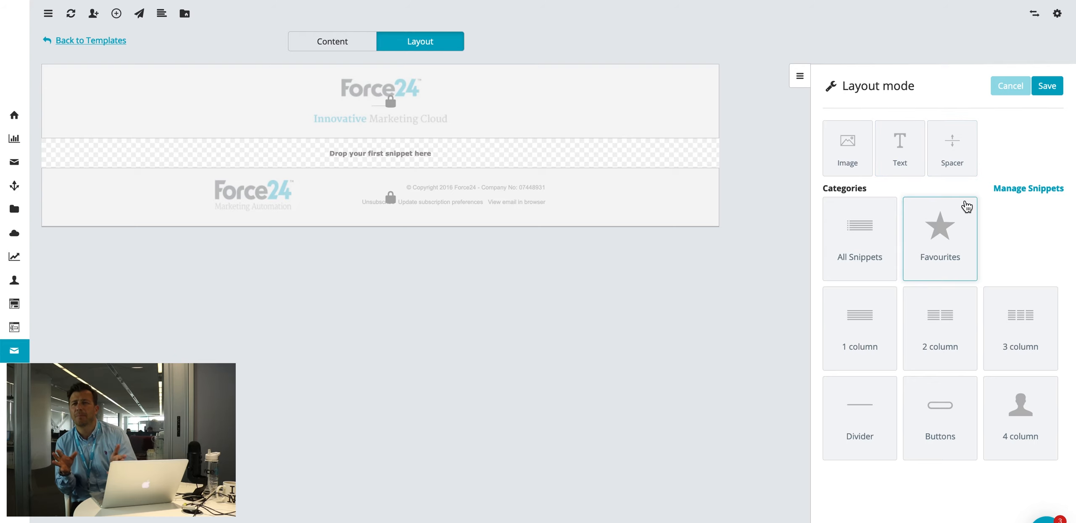
click(890, 244)
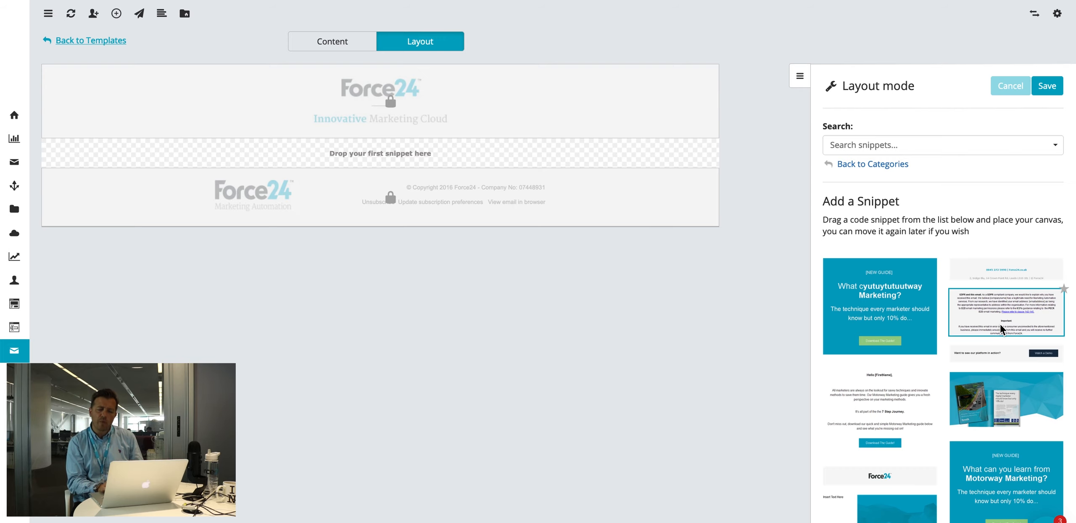
drag(1001, 329, 356, 154)
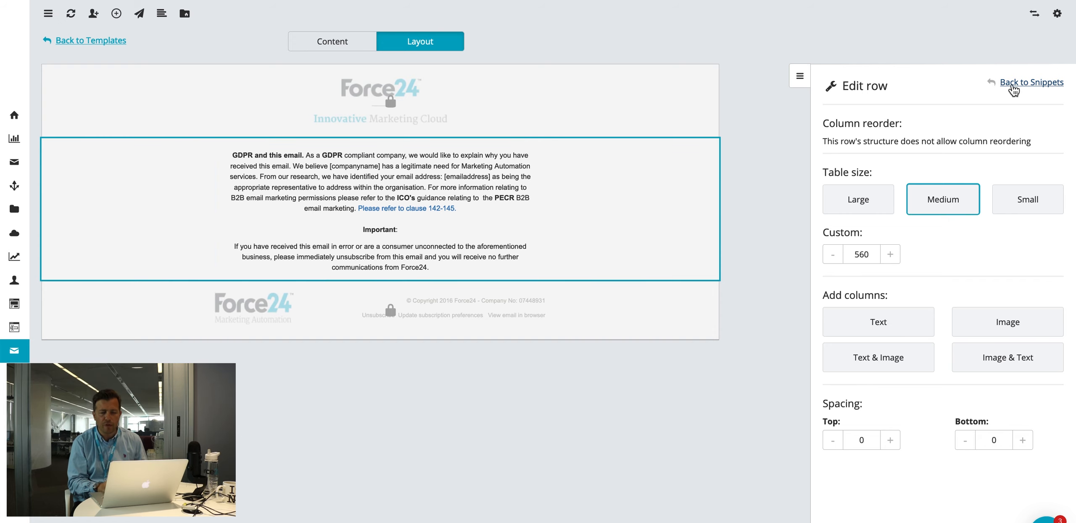
- Add a plain text row below the GDPR row and delete it again
click(1029, 82)
click(857, 164)
drag(878, 163, 484, 328)
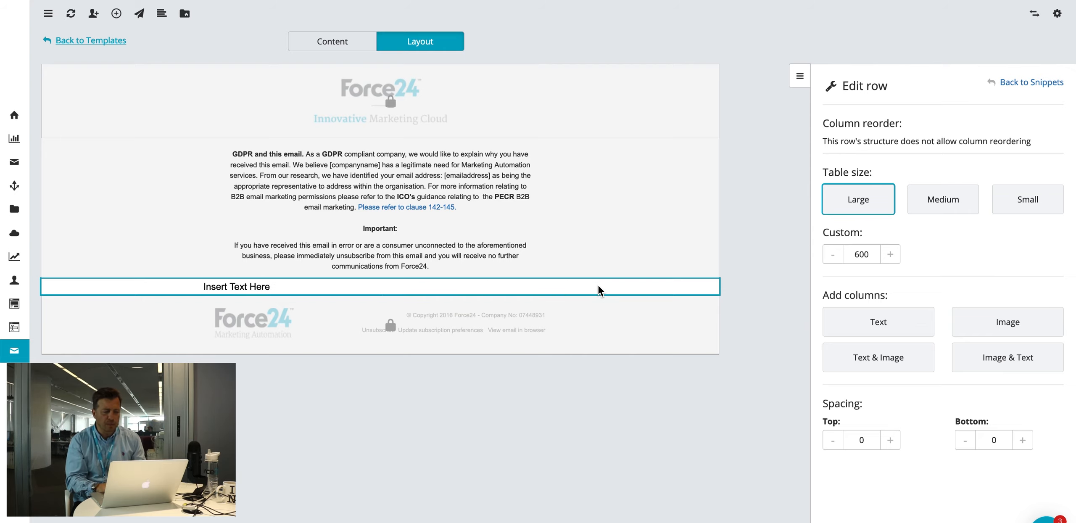
click(1030, 83)
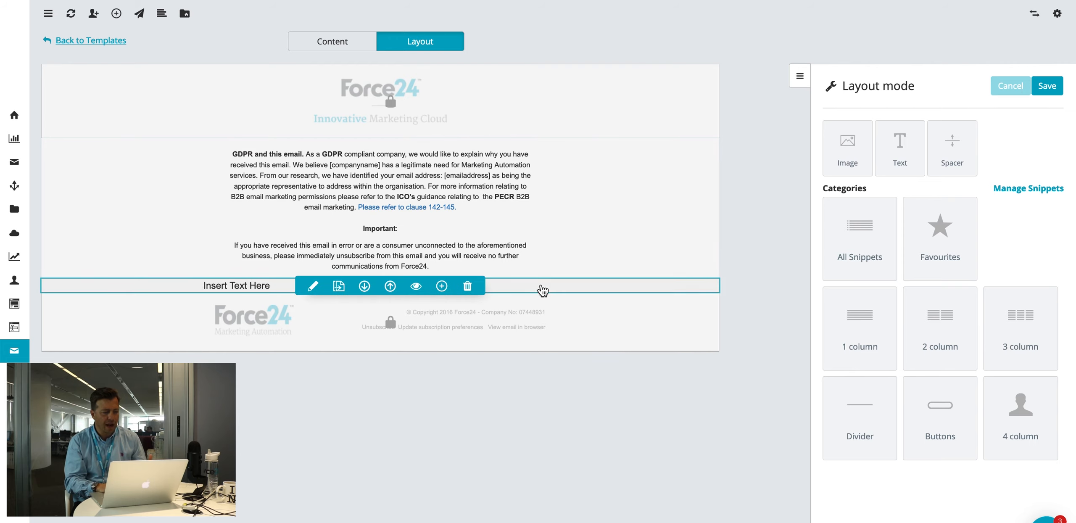
click(467, 286)
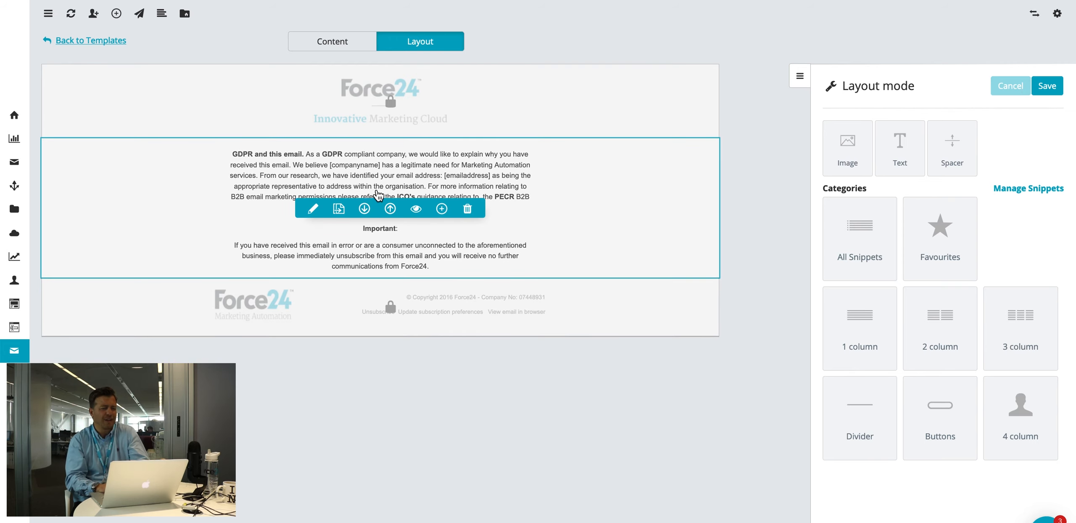
- Place the blue [NEW GUIDE] banner snippet from Favourites between the header and the GDPR row
click(923, 259)
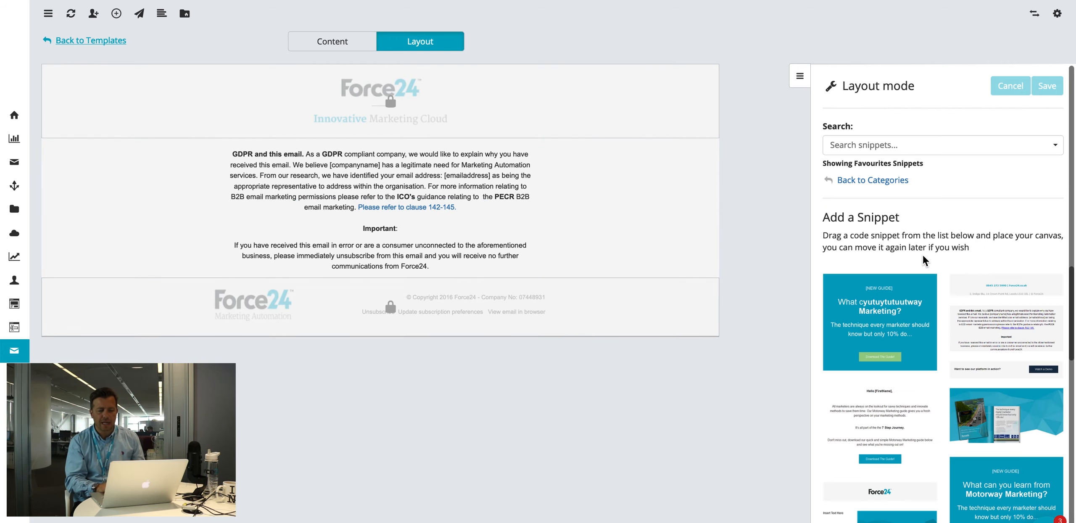
drag(903, 303, 515, 143)
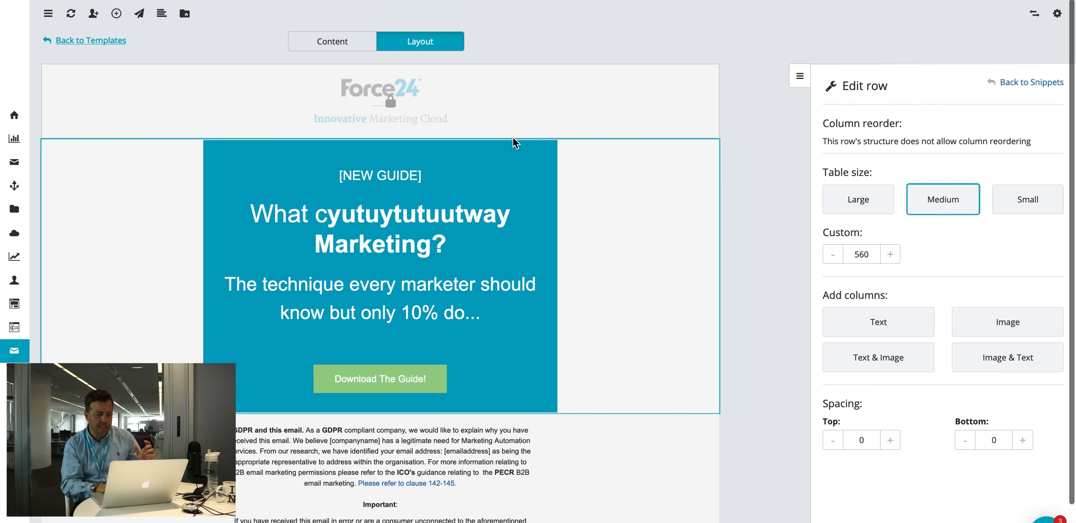
click(1029, 83)
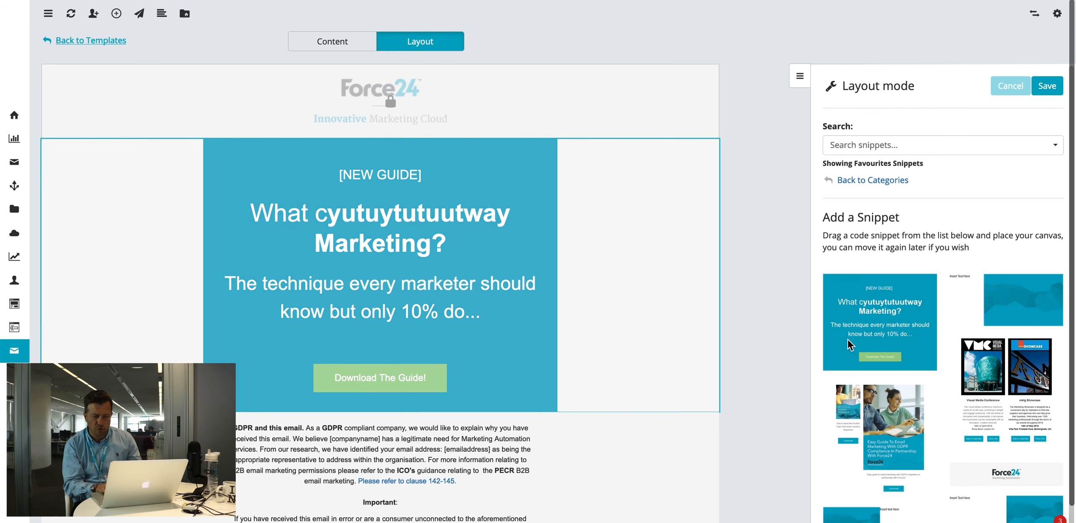
- Place the motorway marketing brochure image snippet from All Snippets directly below the [NEW GUIDE] banner
scroll(943, 372, down, 10)
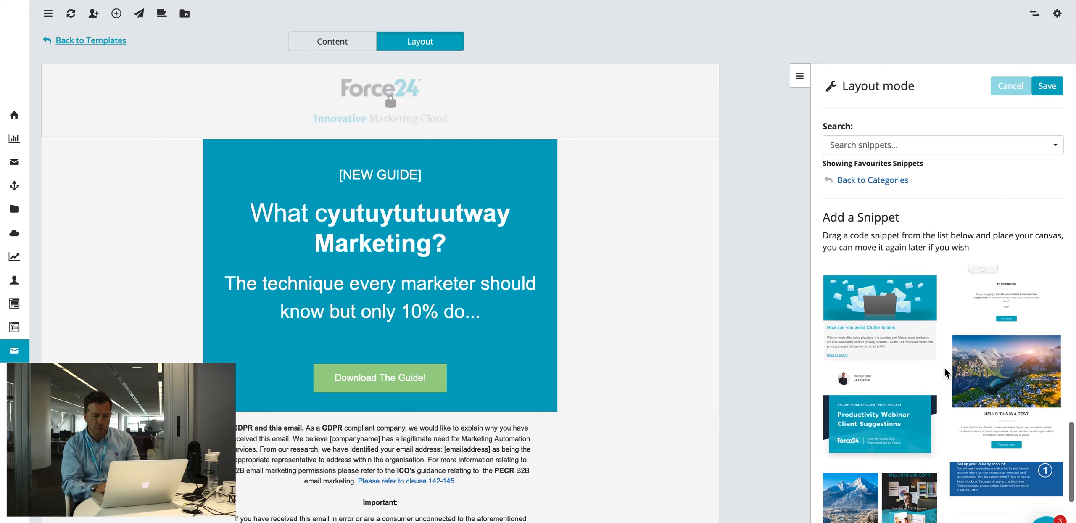
scroll(943, 372, up, 10)
click(877, 180)
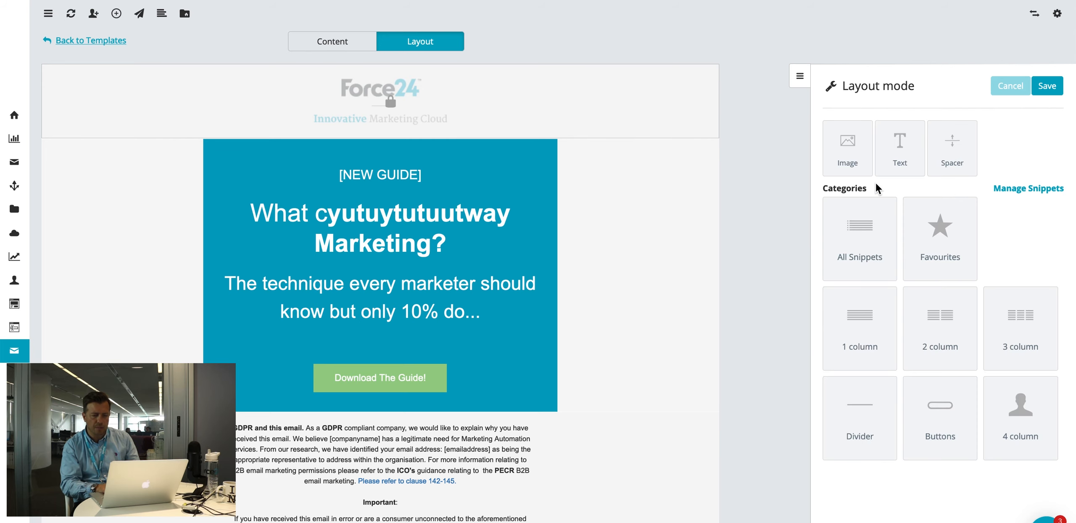
click(872, 237)
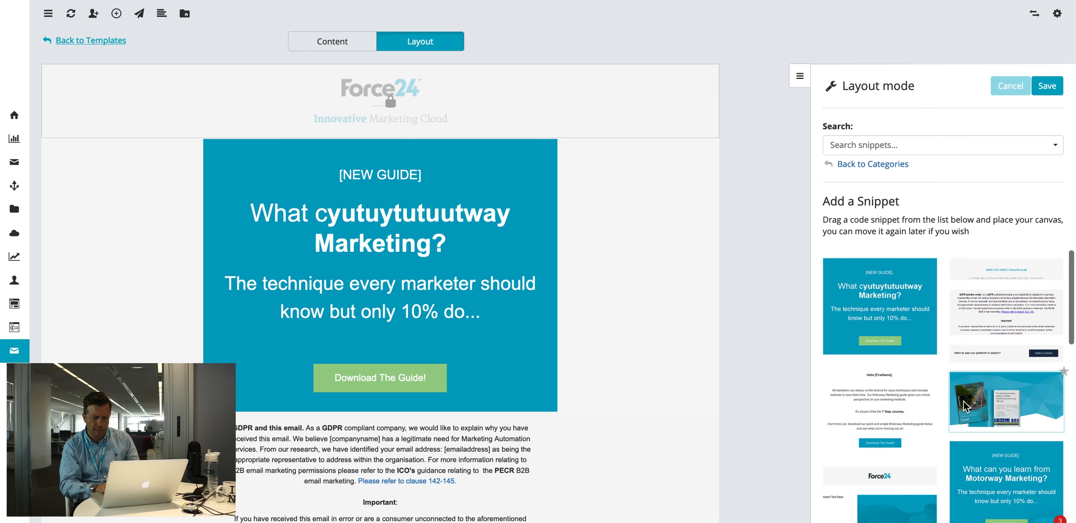
drag(965, 406, 557, 412)
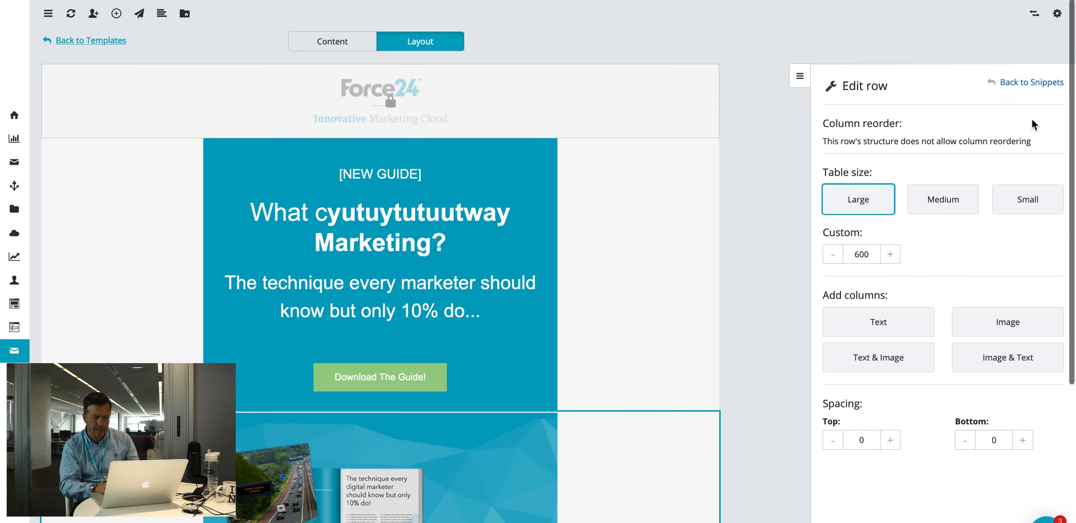
click(1034, 87)
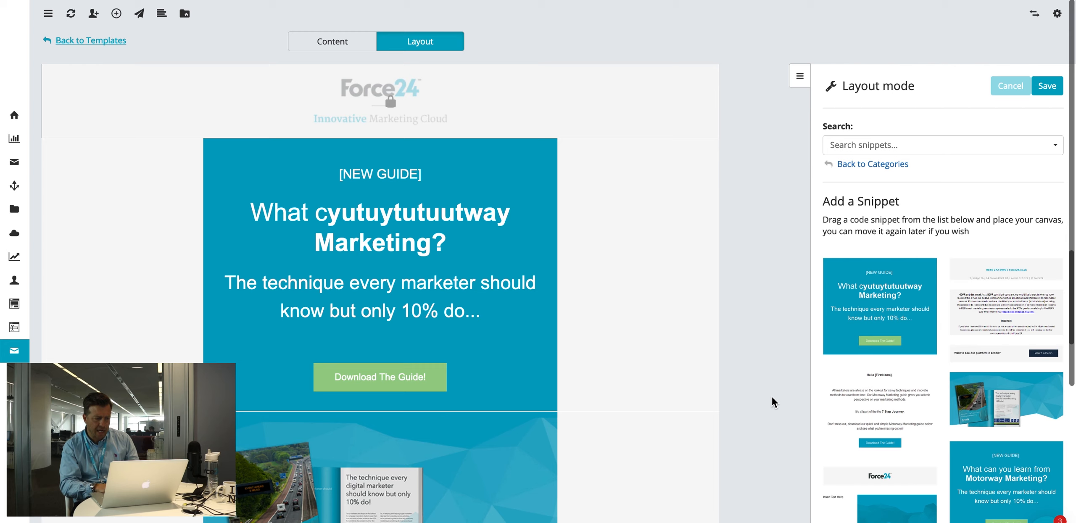
- Place the Hello [FirstName] text snippet with its download button between the brochure image and the GDPR row
scroll(773, 401, down, 5)
drag(907, 393, 416, 319)
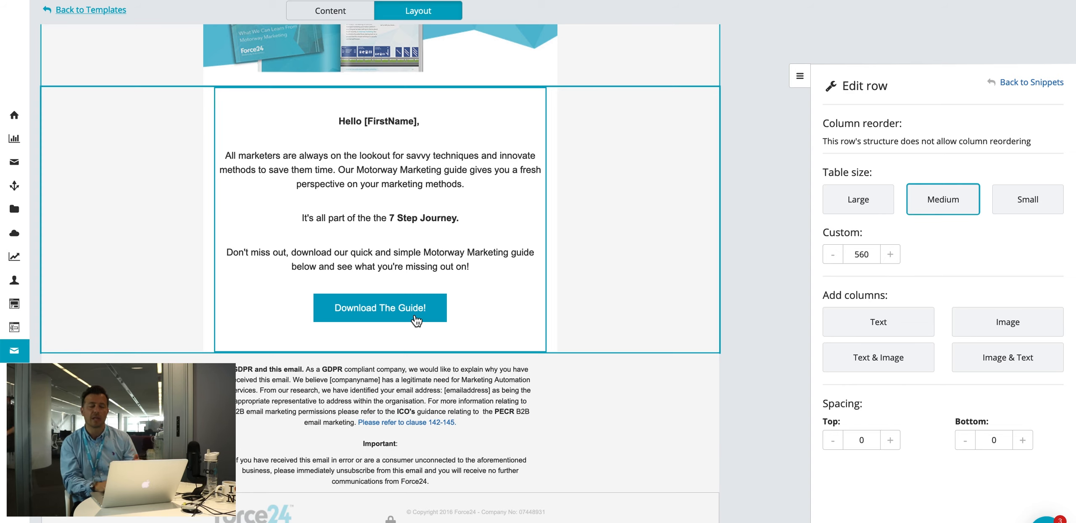
scroll(416, 319, up, 4)
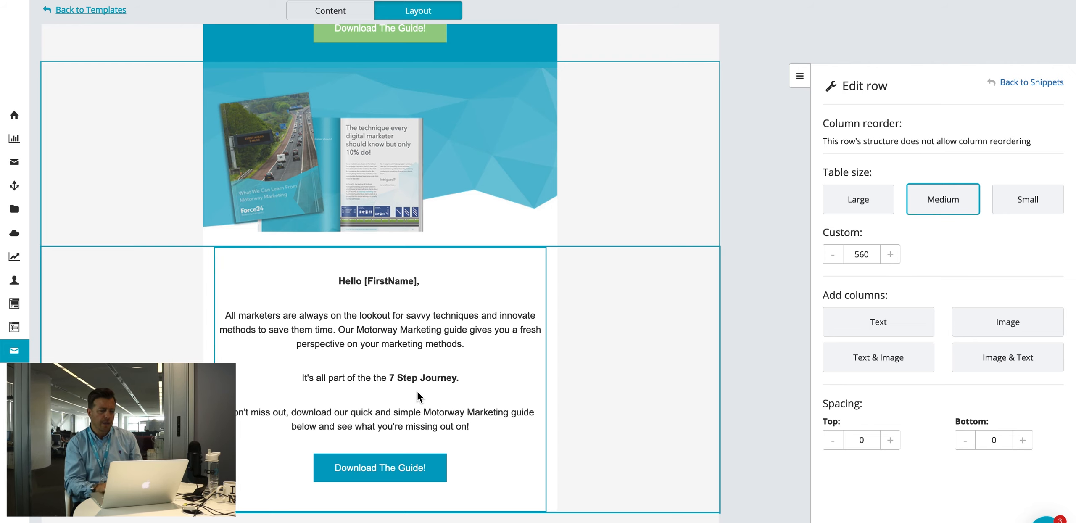
click(1032, 83)
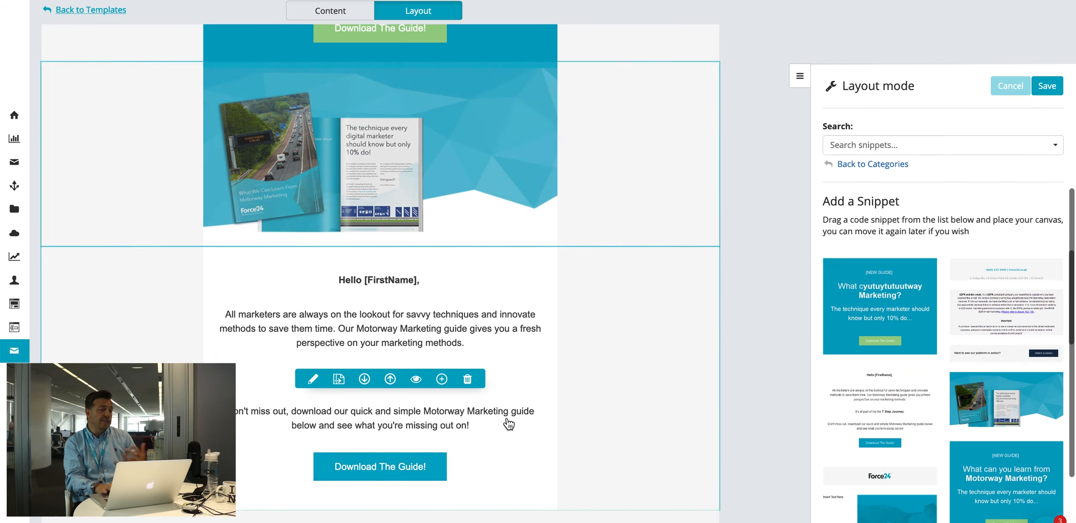
- Review the assembled email layout, switch the template to content editing and save the layout changes
scroll(507, 462, up, 10)
scroll(509, 423, down, 5)
scroll(509, 424, down, 1)
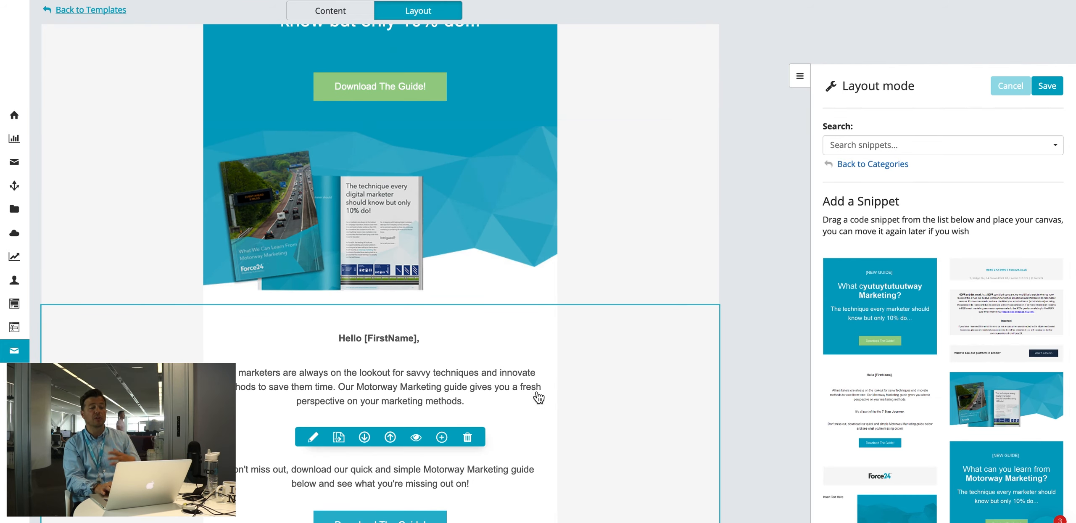
scroll(550, 382, down, 5)
scroll(556, 376, up, 12)
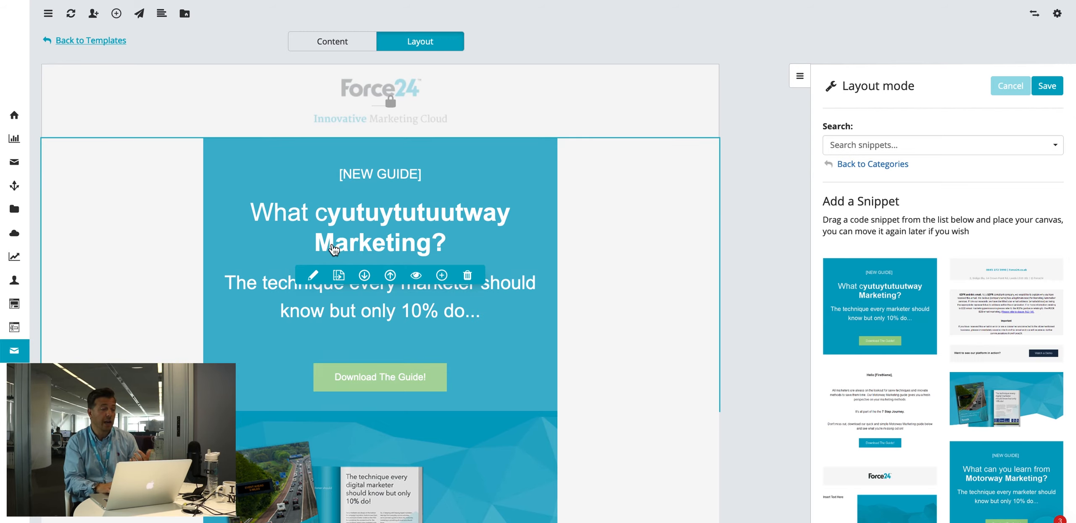
click(321, 47)
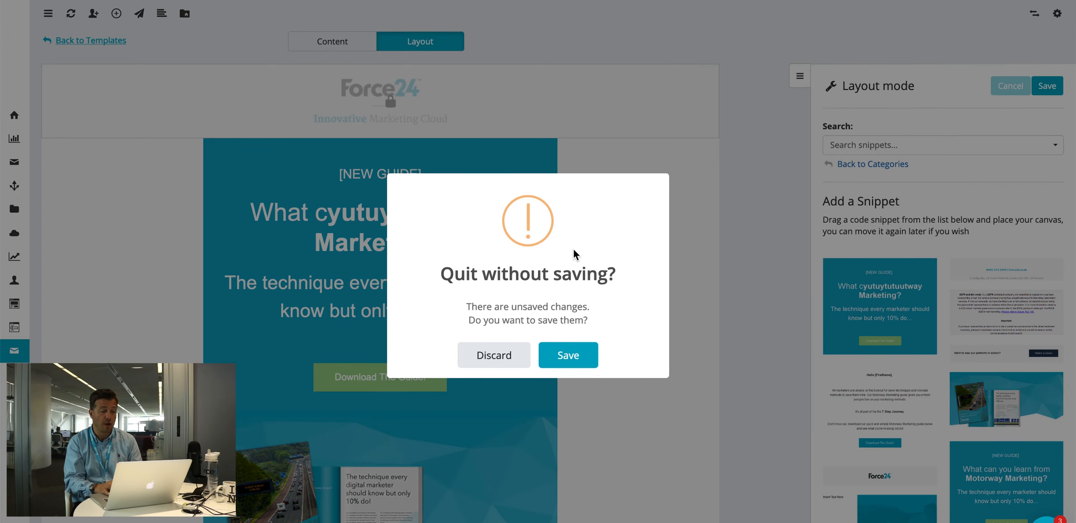
click(567, 354)
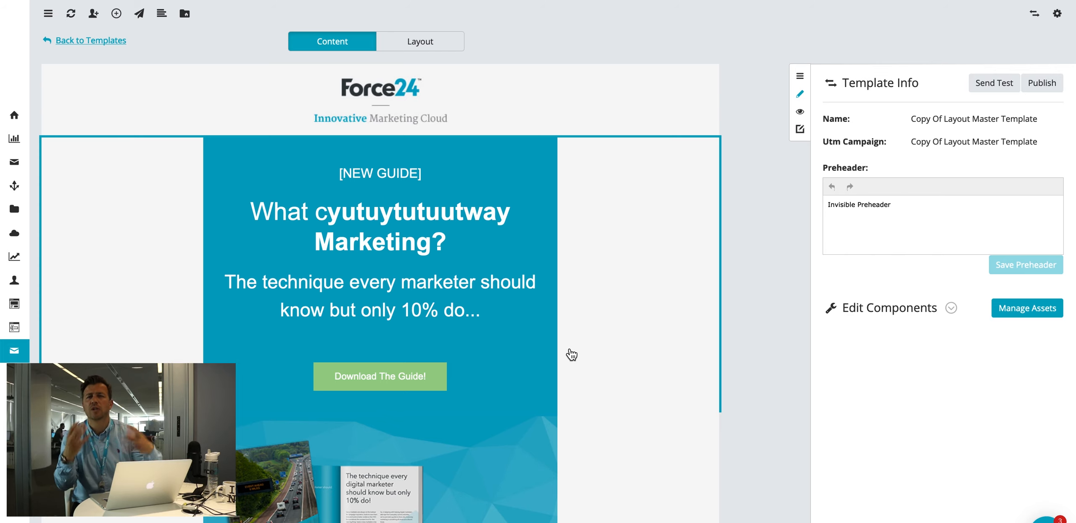
- Change the heading text in the [NEW GUIDE] banner to "What cyuts;fj;lfjkway Mardf[\dpof?"
click(418, 228)
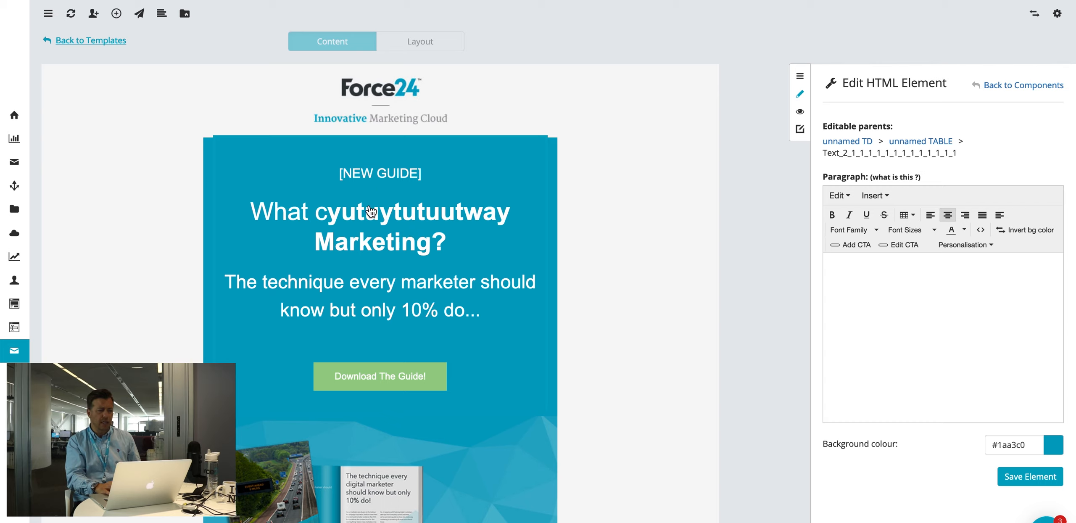
click(1022, 234)
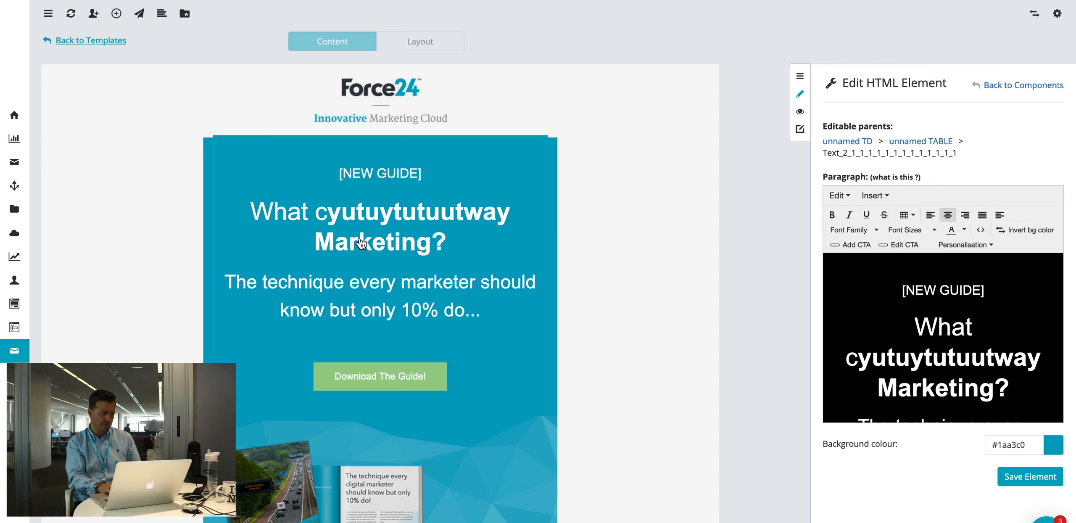
drag(997, 365, 896, 365)
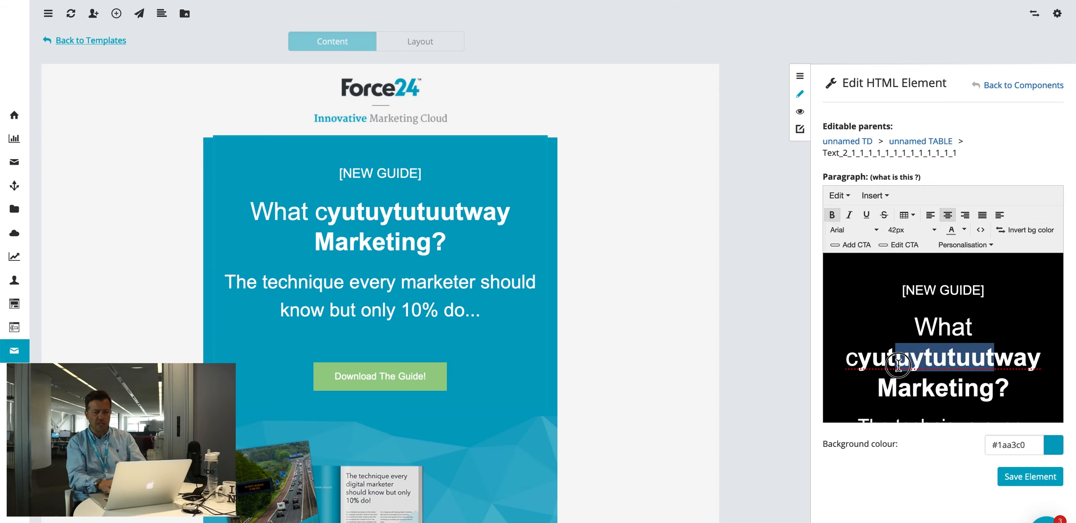
text(s;fj;lfjk)
drag(992, 387, 921, 388)
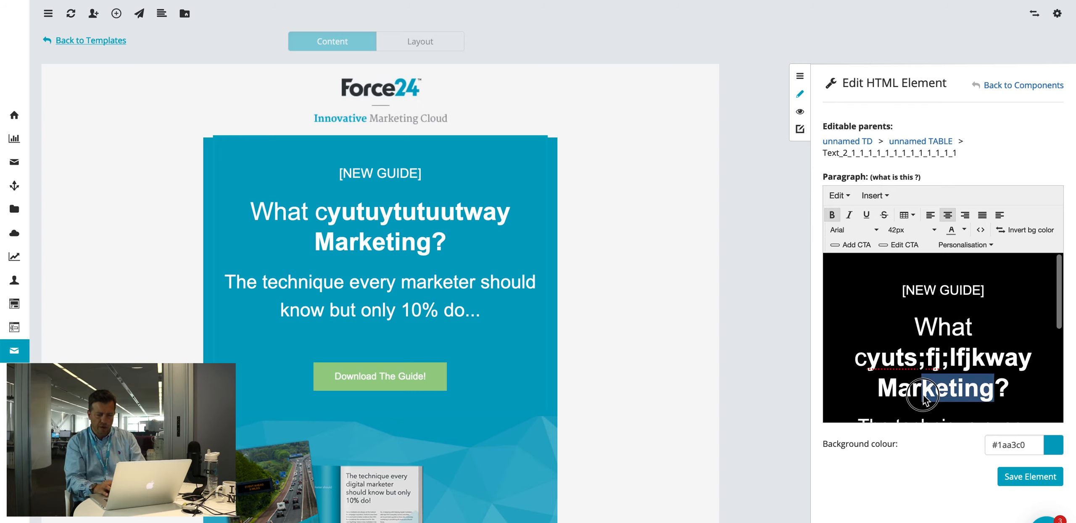
text(df[\dpof?)
- Insert the contact First Name personalisation field before the question mark of the banner heading and save the element
click(983, 246)
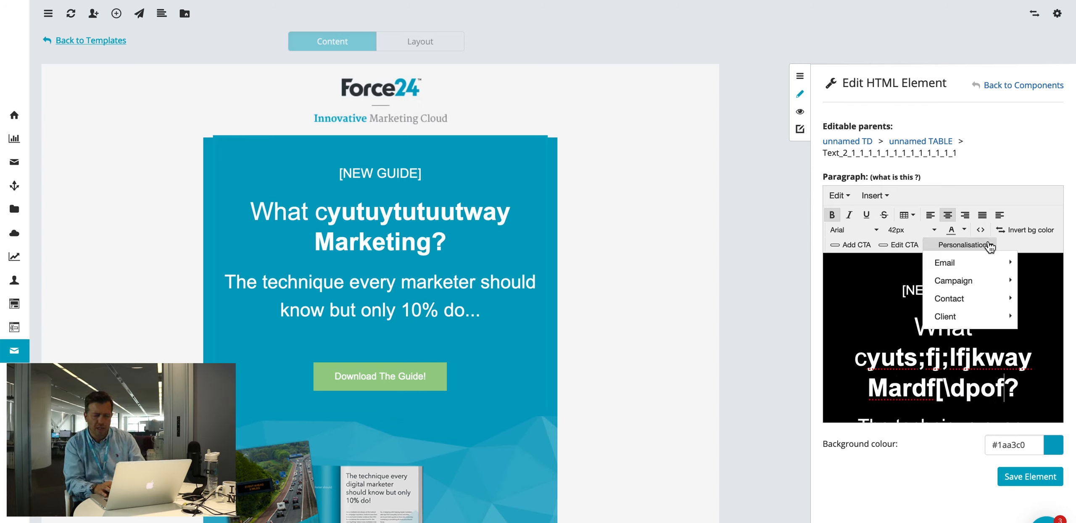
mouse_move(956, 299)
scroll(873, 401, down, 10)
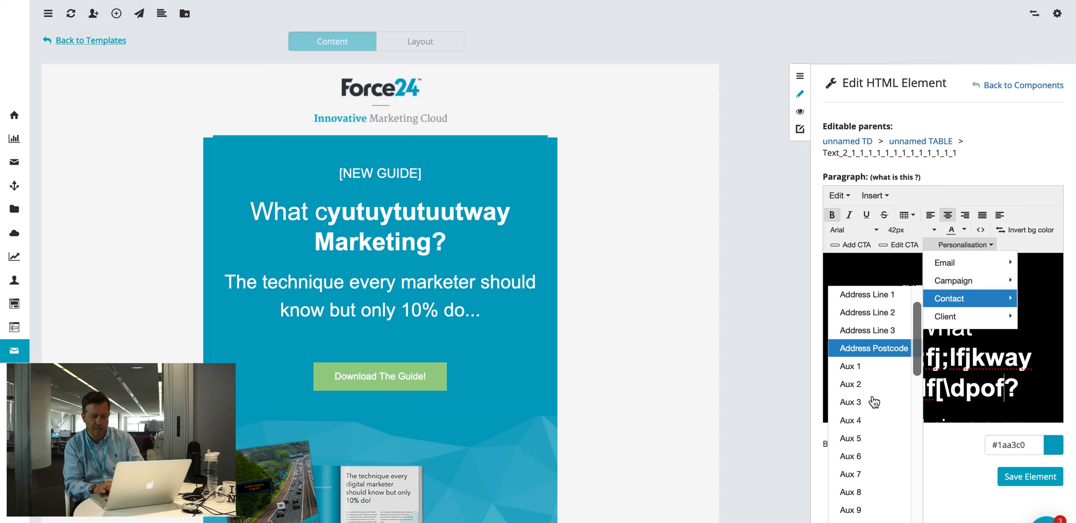
scroll(873, 401, up, 2)
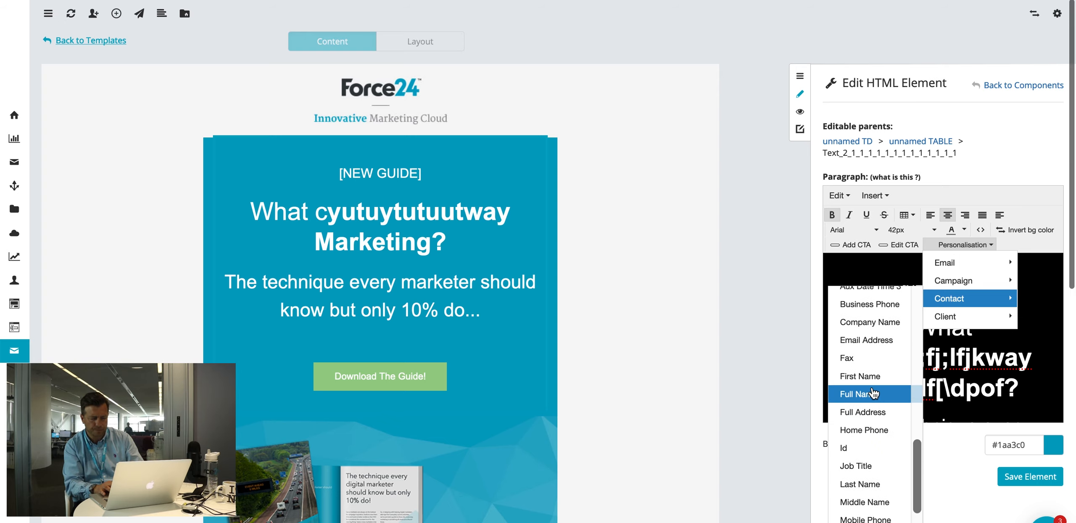
click(859, 383)
click(1017, 475)
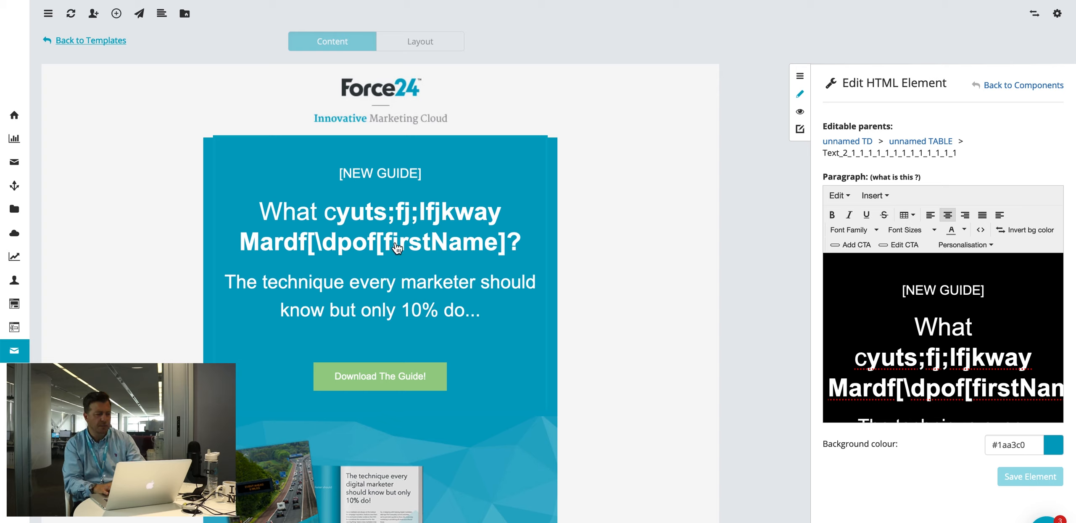
- Add a space before [firstName] in the banner heading and save the element
click(963, 393)
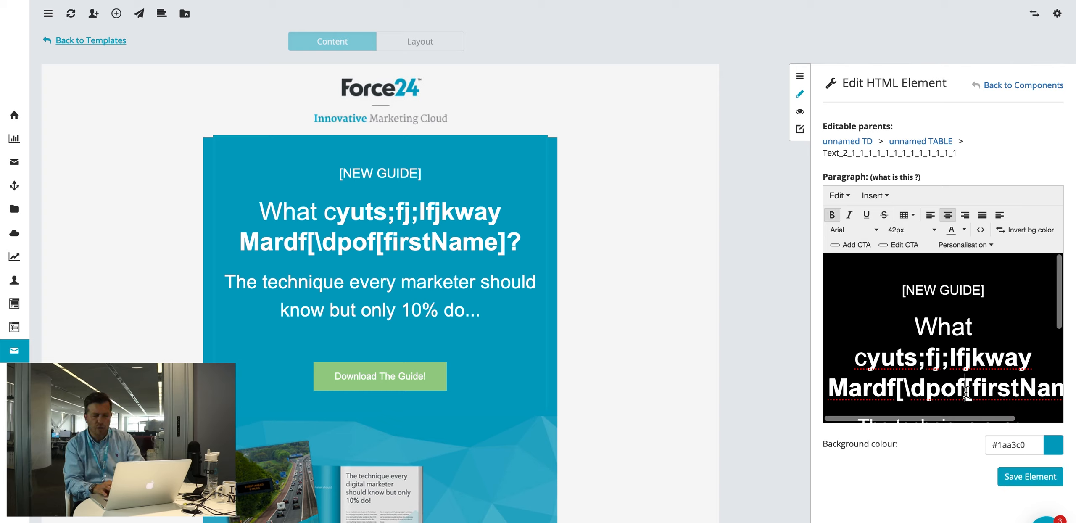
scroll(946, 393, down, 1)
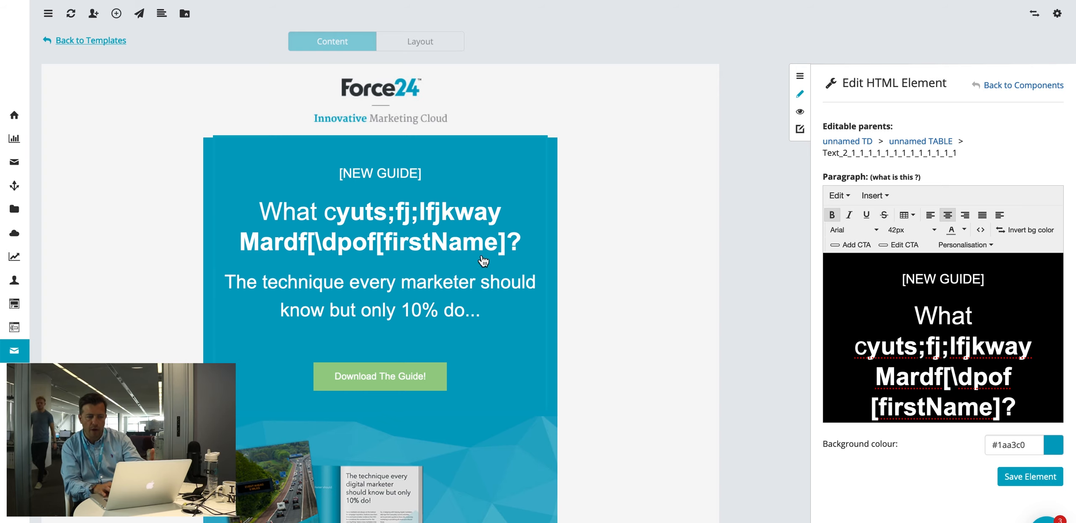
right_click(1020, 479)
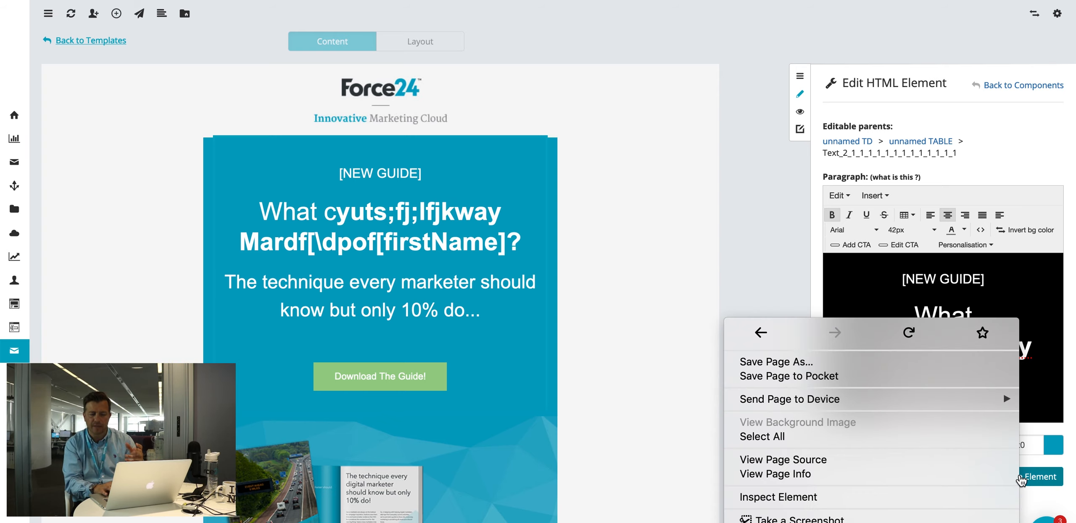
click(1040, 479)
click(1041, 478)
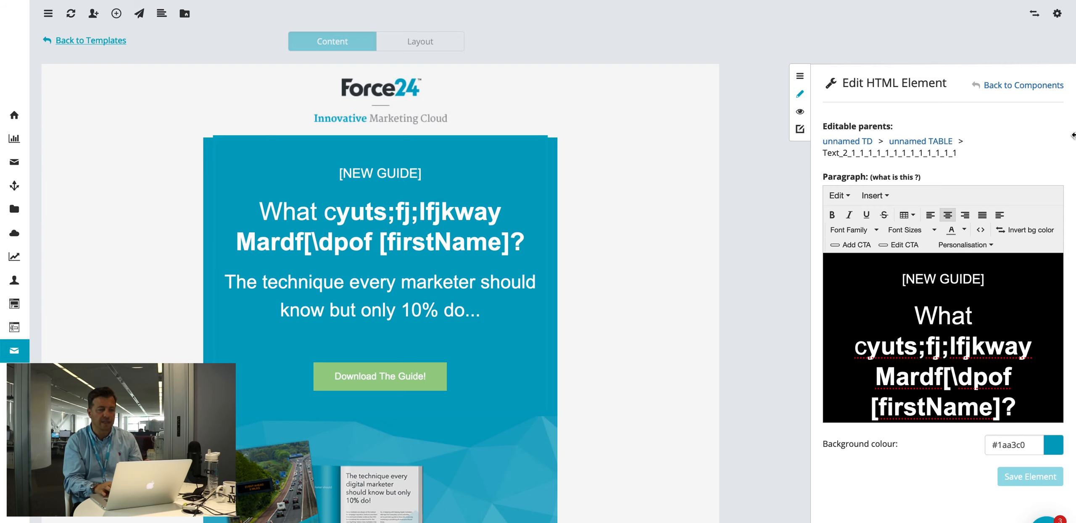
- Preview the full email on the iPhone X in portrait
click(800, 112)
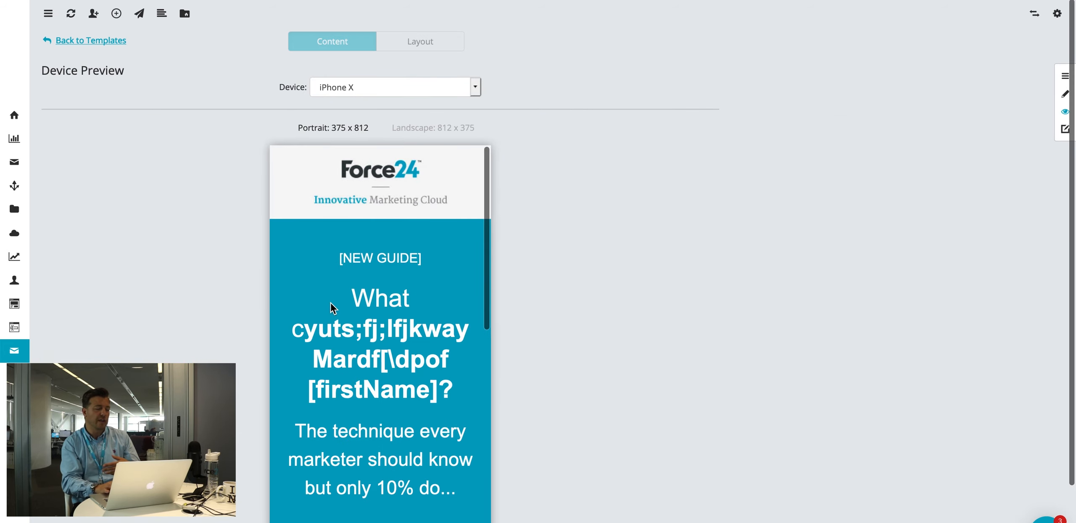
scroll(429, 253, down, 5)
scroll(428, 251, down, 5)
scroll(428, 231, up, 10)
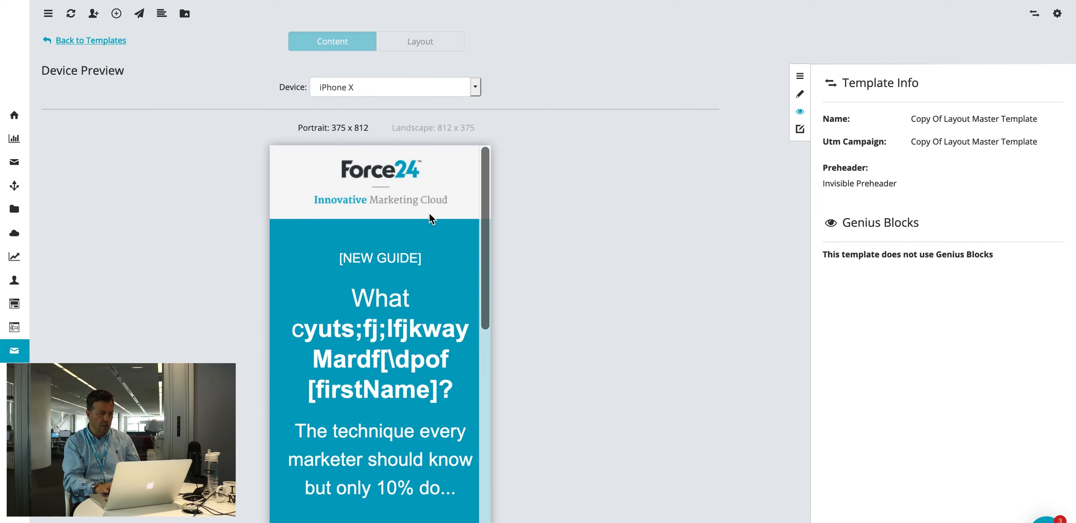
- Preview the full email on the LG G3/G4/G5 in portrait
click(440, 88)
click(363, 176)
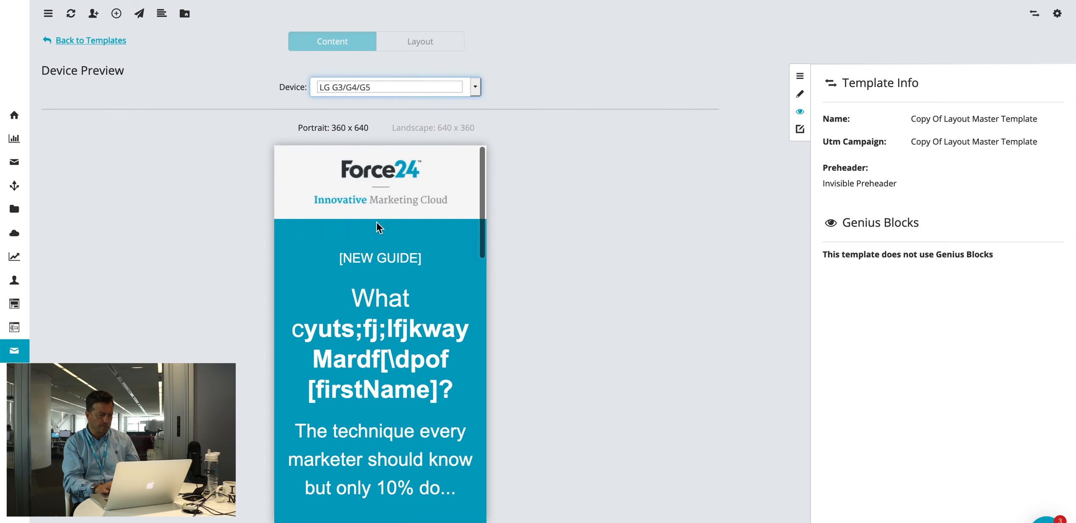
scroll(379, 235, down, 10)
scroll(386, 257, up, 10)
scroll(386, 256, down, 4)
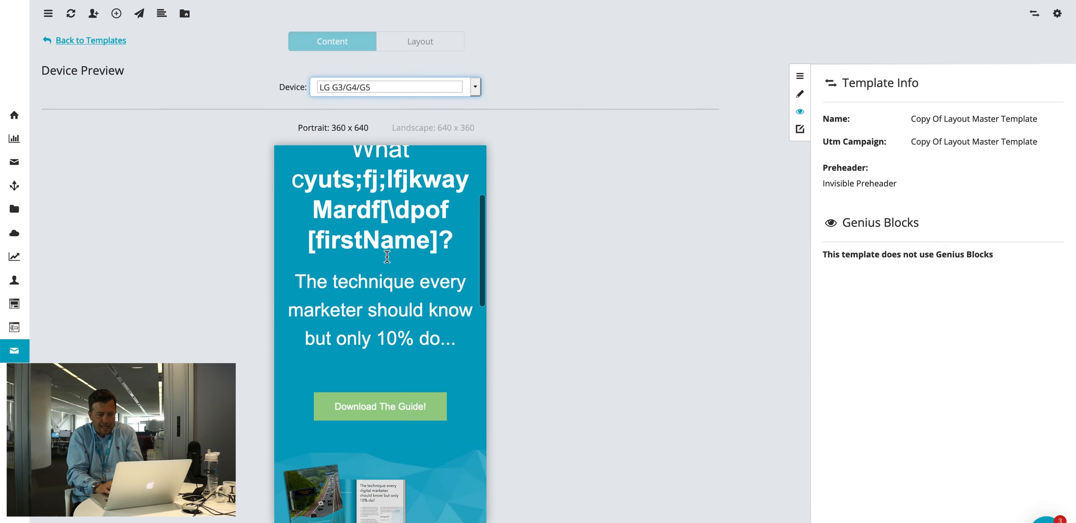
scroll(387, 255, up, 4)
- Return to editing and examine the hyperlink and background colour options of the banner's green Download The Guide! button
click(800, 93)
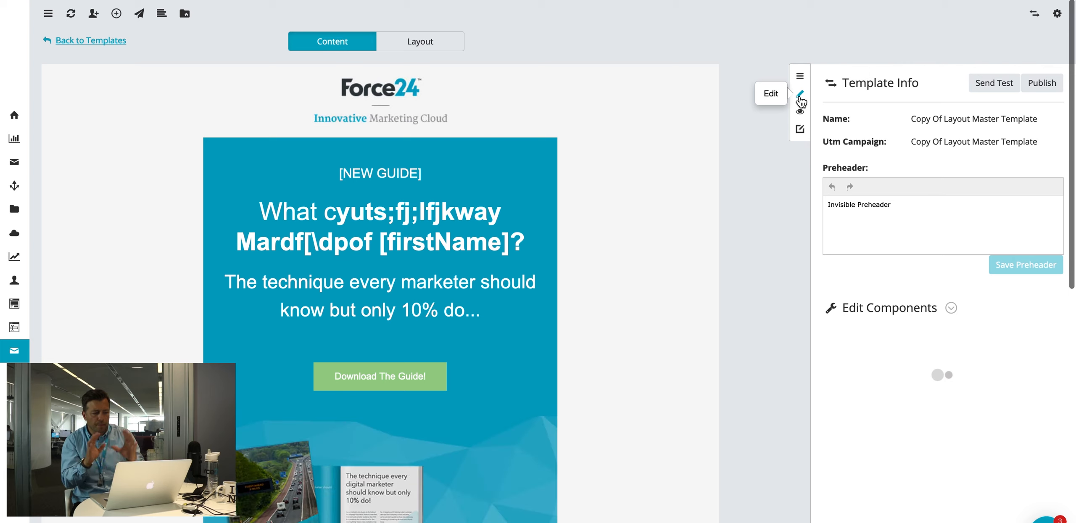
scroll(420, 268, down, 1)
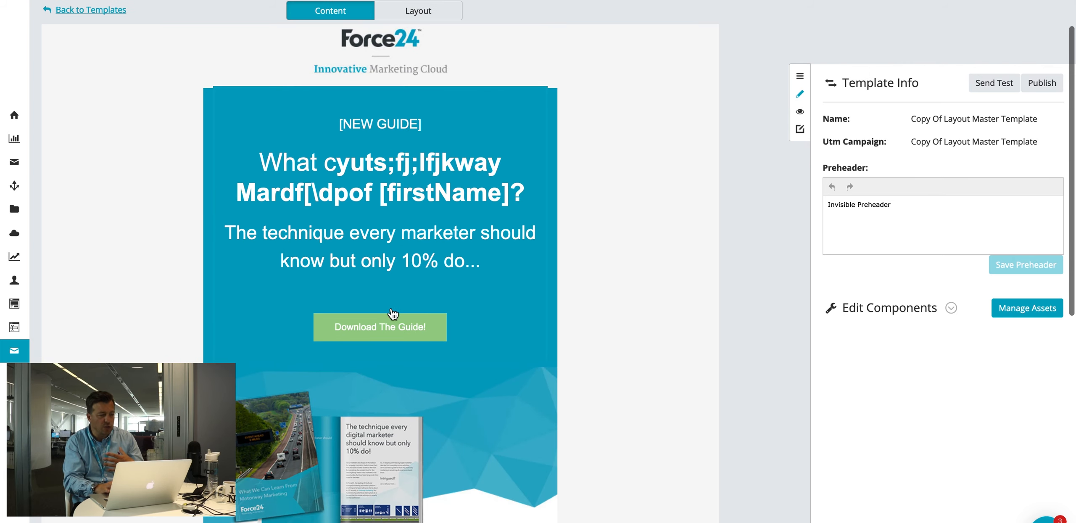
click(389, 326)
click(974, 219)
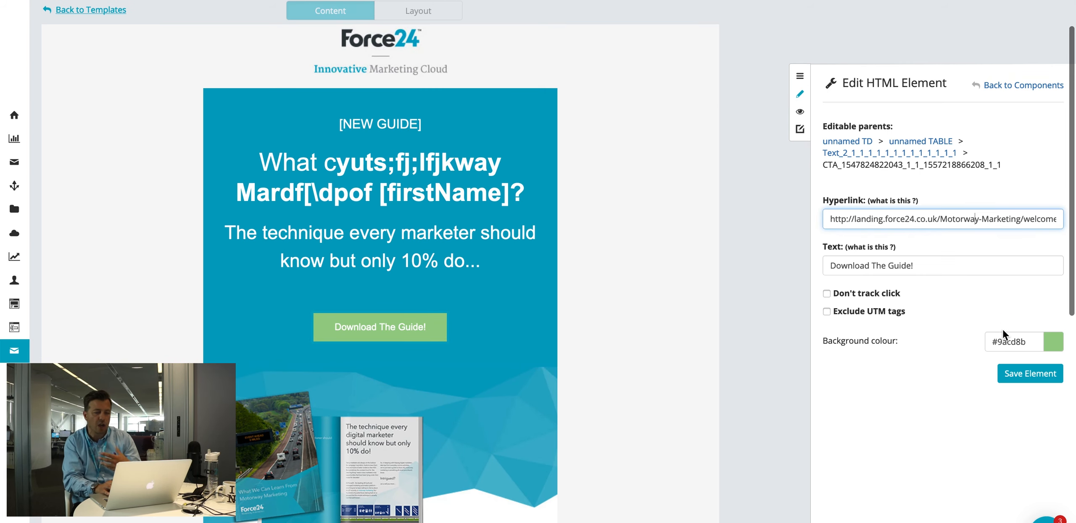
click(1003, 341)
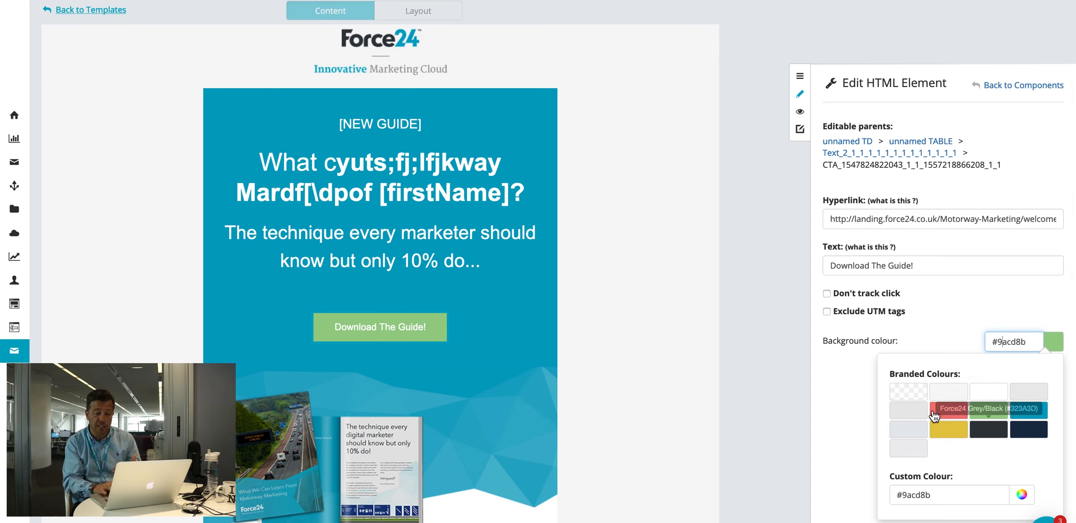
click(1022, 494)
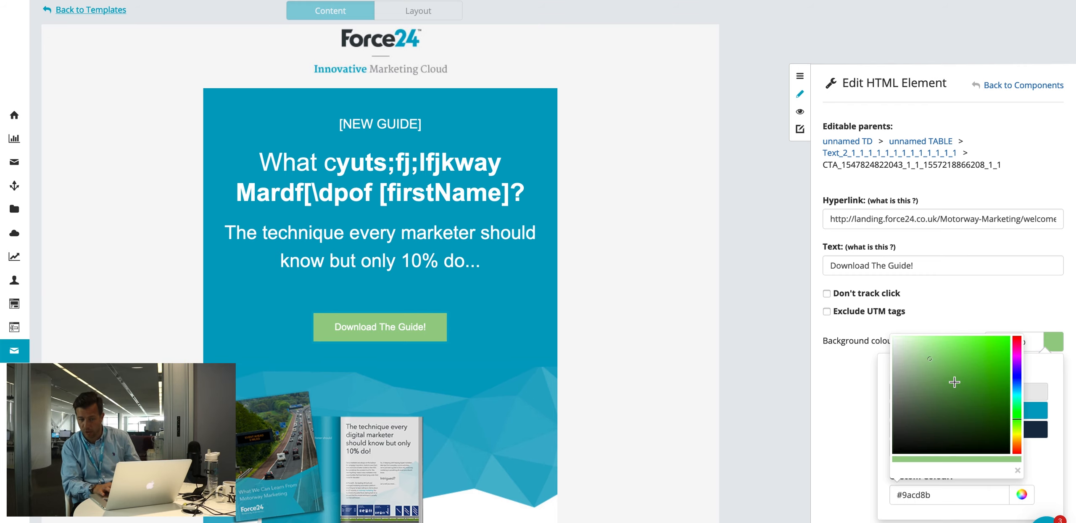
click(857, 389)
- Examine the element settings of the brochure image, the Hello [FirstName] text and its blue download button, then return to the components overview
scroll(516, 387, down, 5)
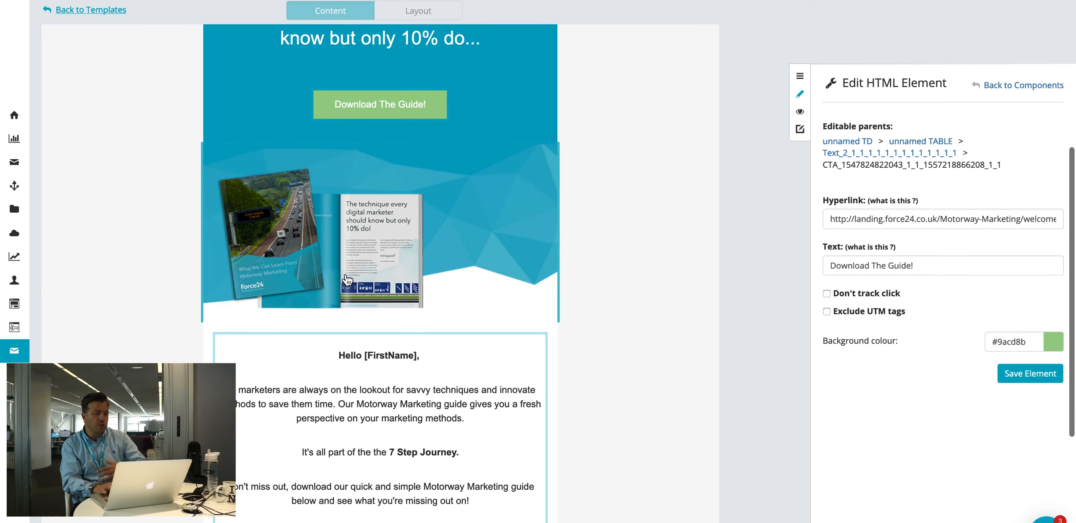
click(347, 279)
scroll(357, 244, down, 5)
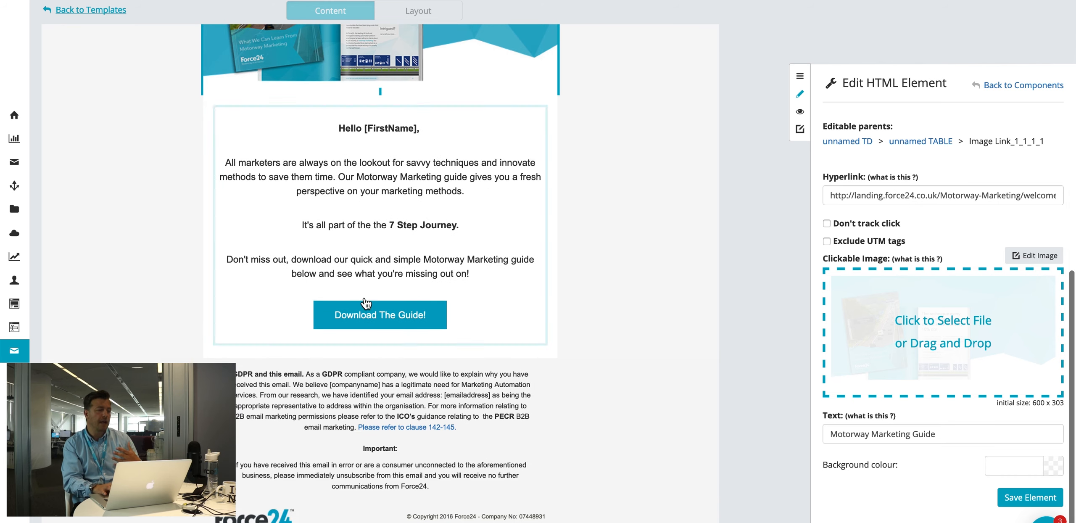
click(369, 205)
click(343, 312)
scroll(671, 288, up, 7)
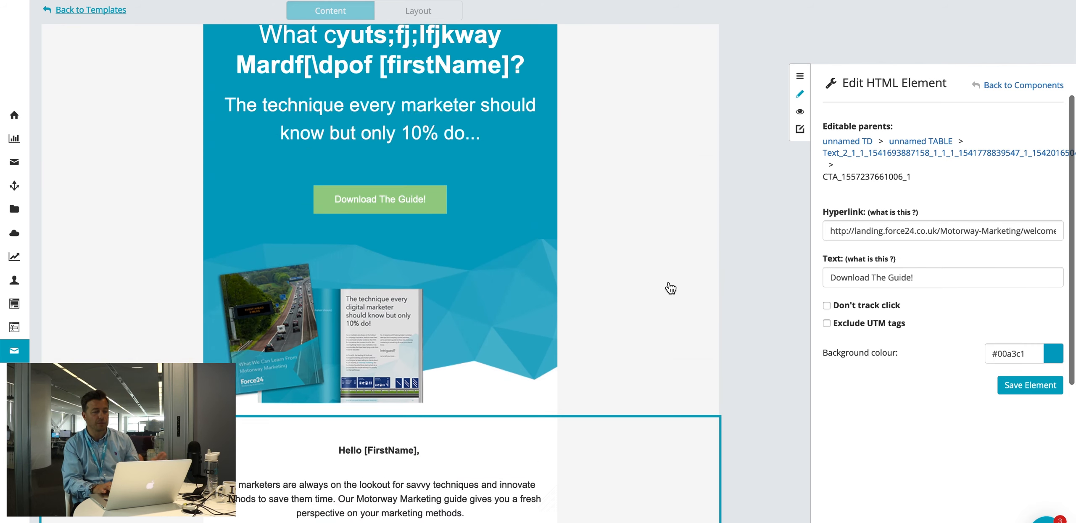
scroll(670, 288, up, 5)
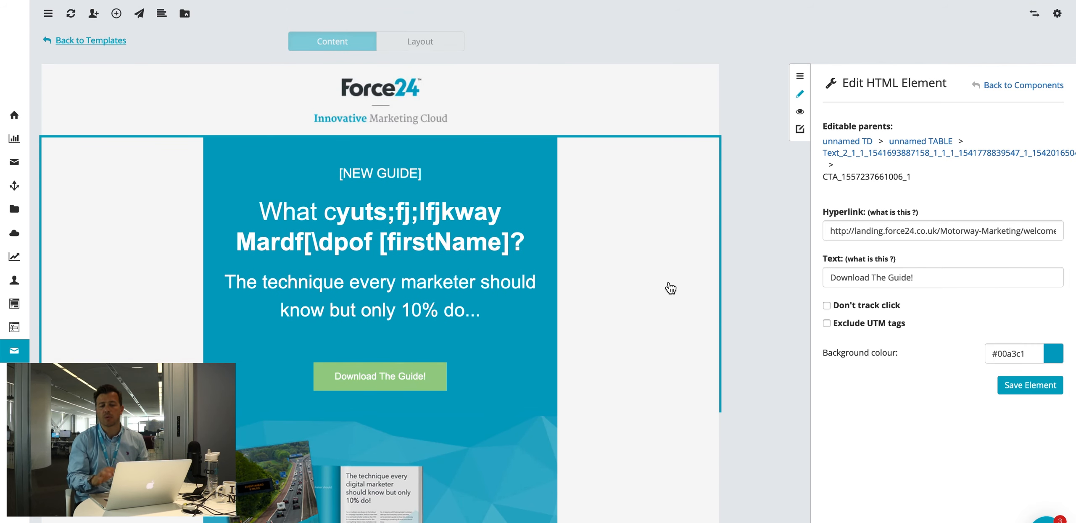
scroll(670, 287, down, 10)
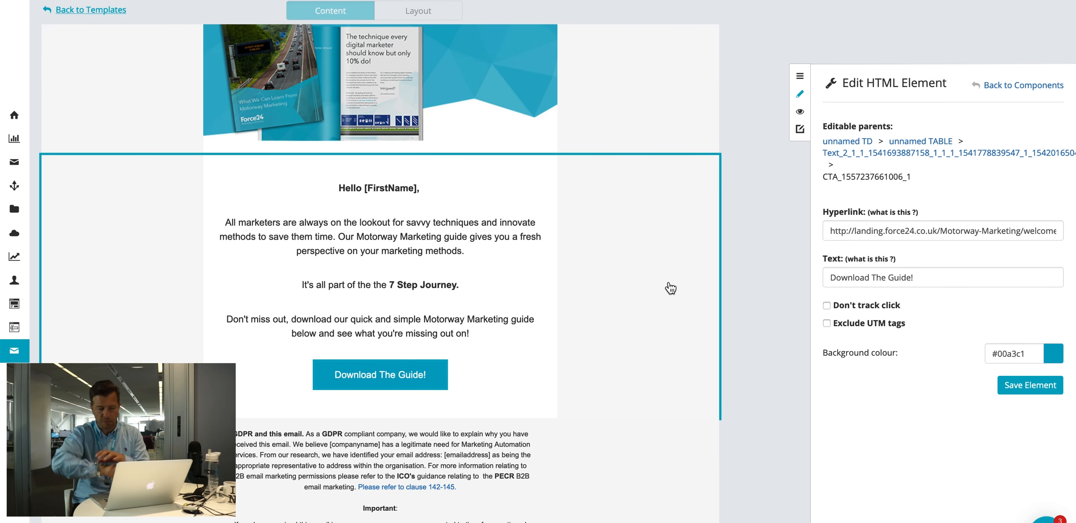
click(1017, 85)
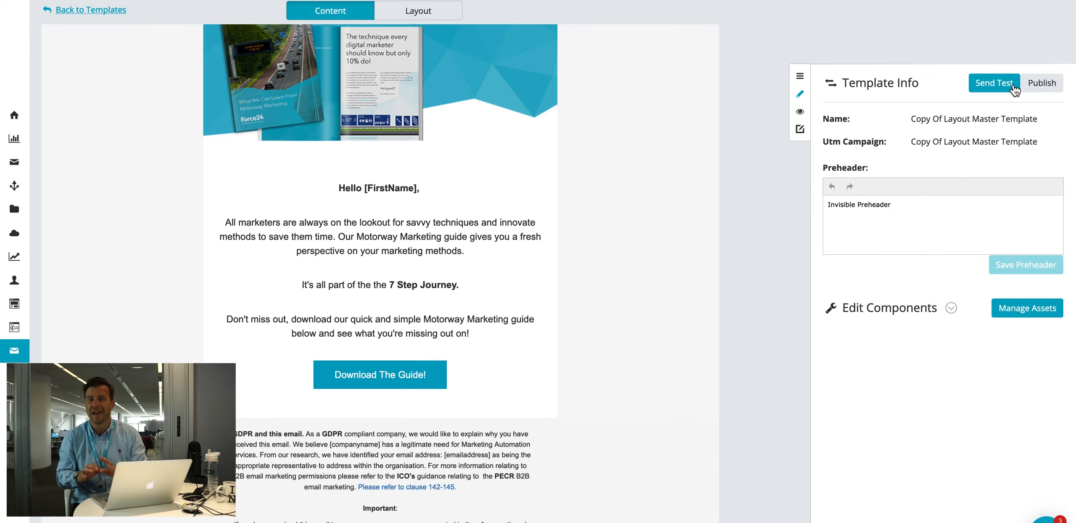
- Replace part of the first paragraph in the Hello [FirstName] text with "aasd.jadae" and save the element
scroll(573, 228, up, 11)
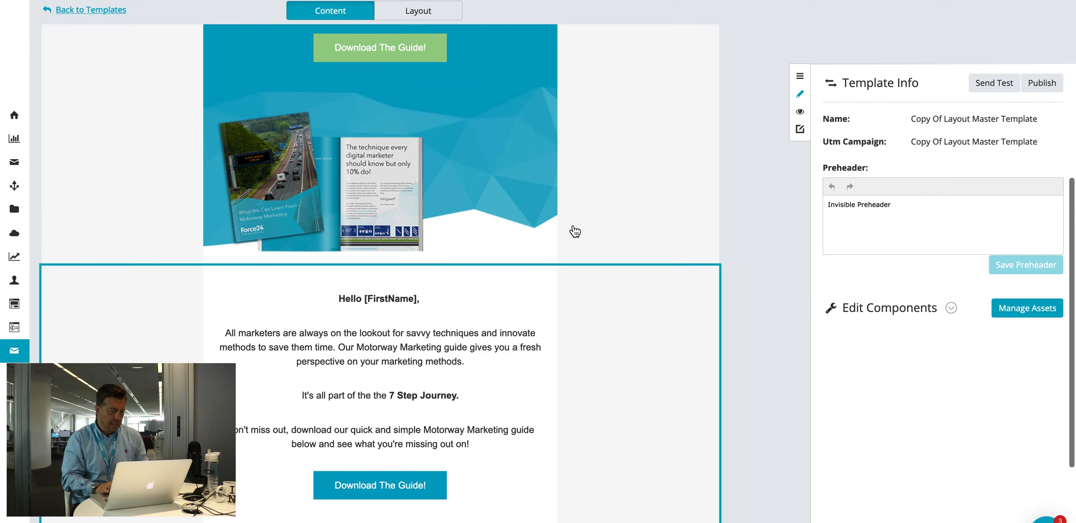
scroll(573, 227, down, 12)
click(575, 232)
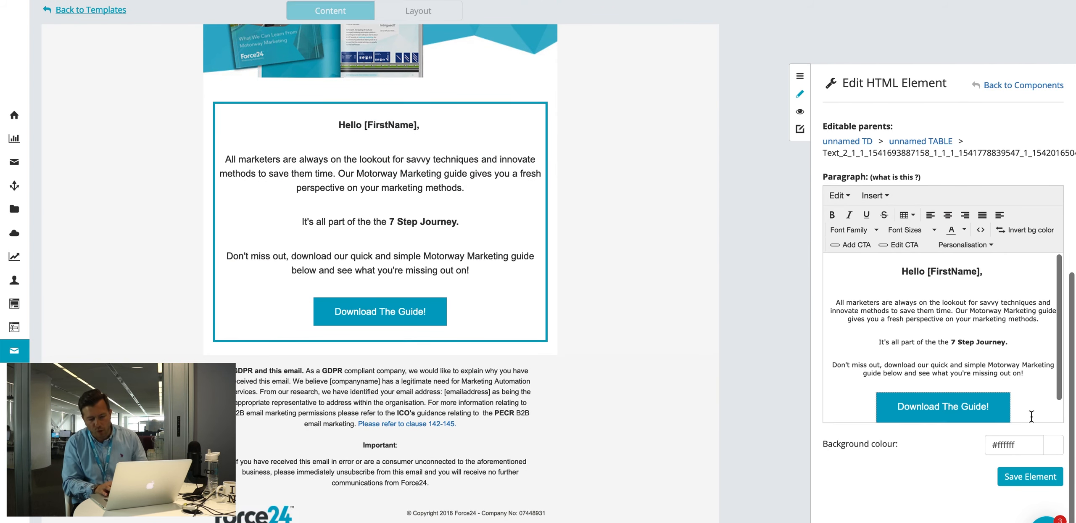
text(d.jadae)
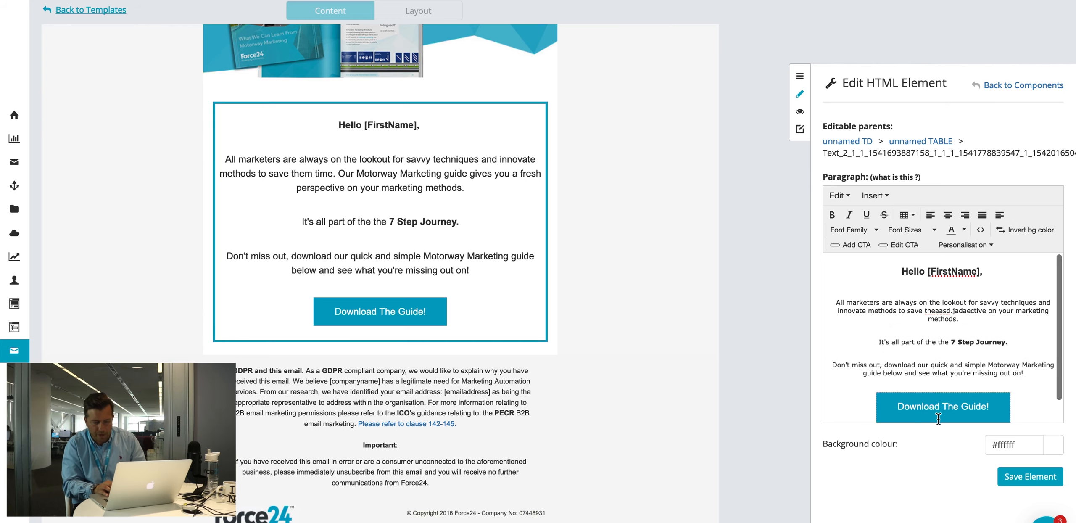
click(1030, 476)
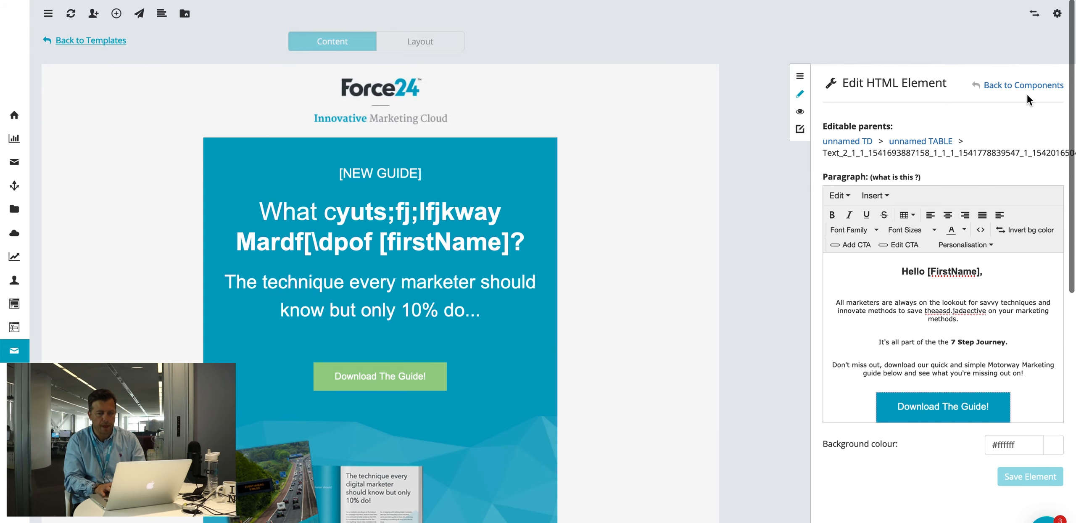
- Switch the email to layout editing and duplicate the blue [NEW GUIDE] banner row
click(1025, 86)
click(440, 42)
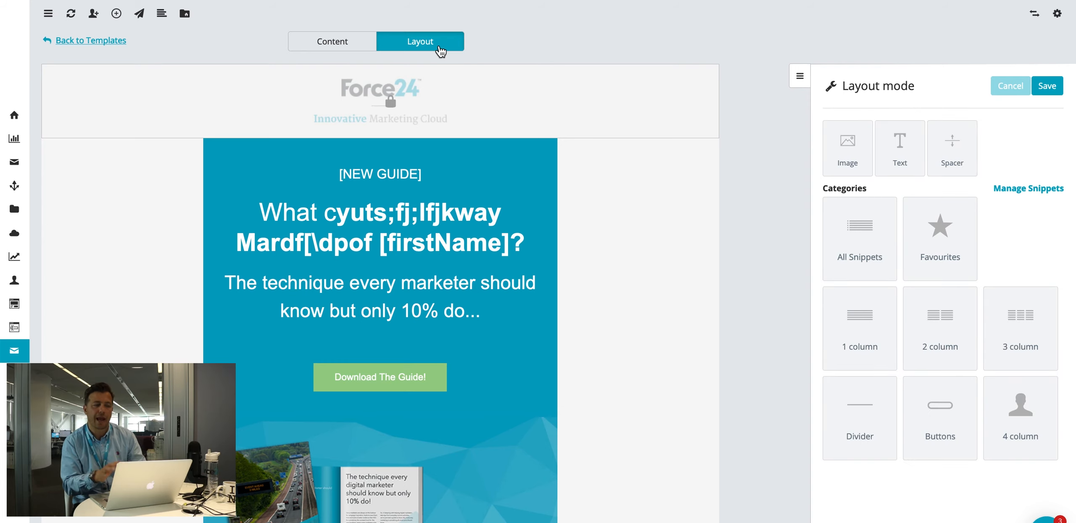
scroll(439, 49, down, 5)
scroll(439, 48, up, 4)
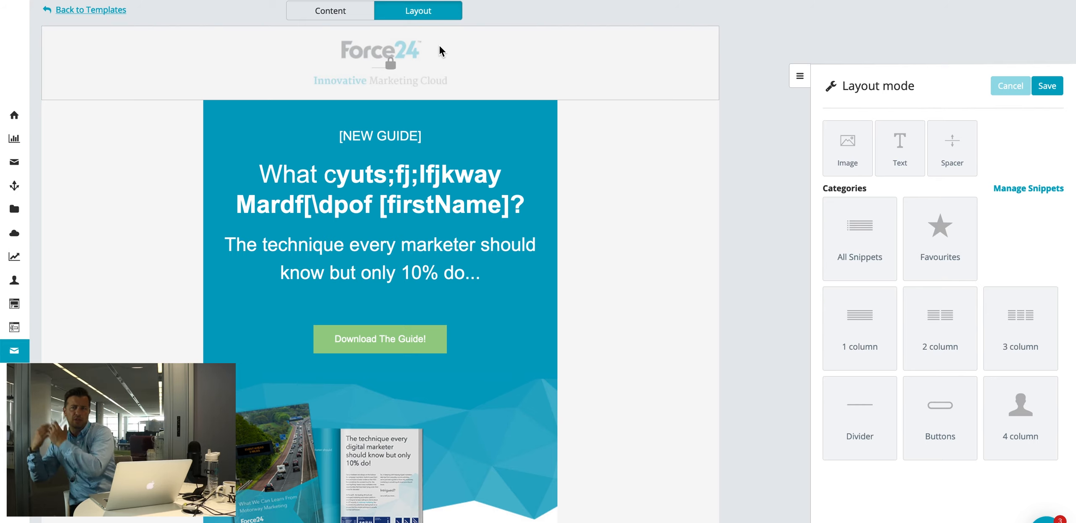
mouse_move(122, 224)
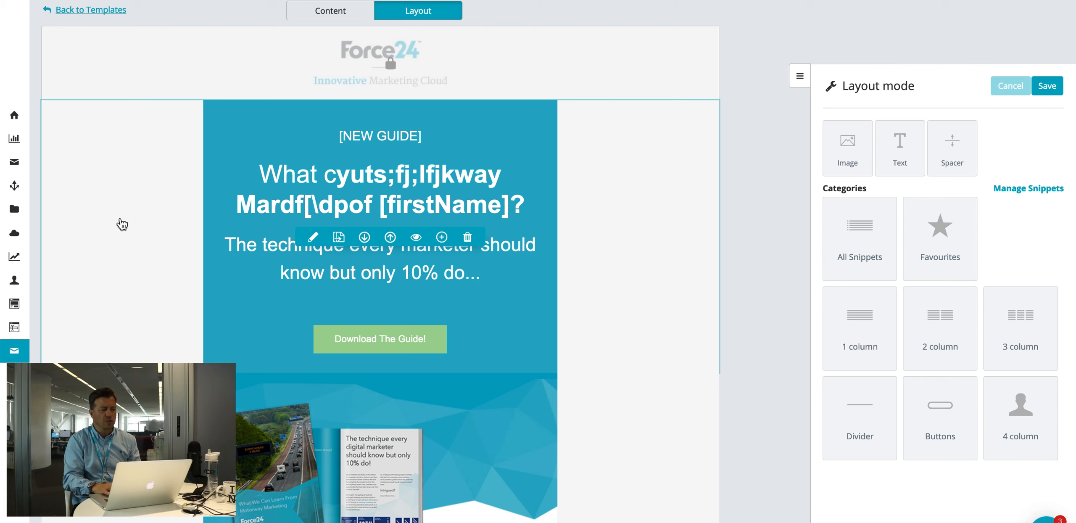
click(339, 238)
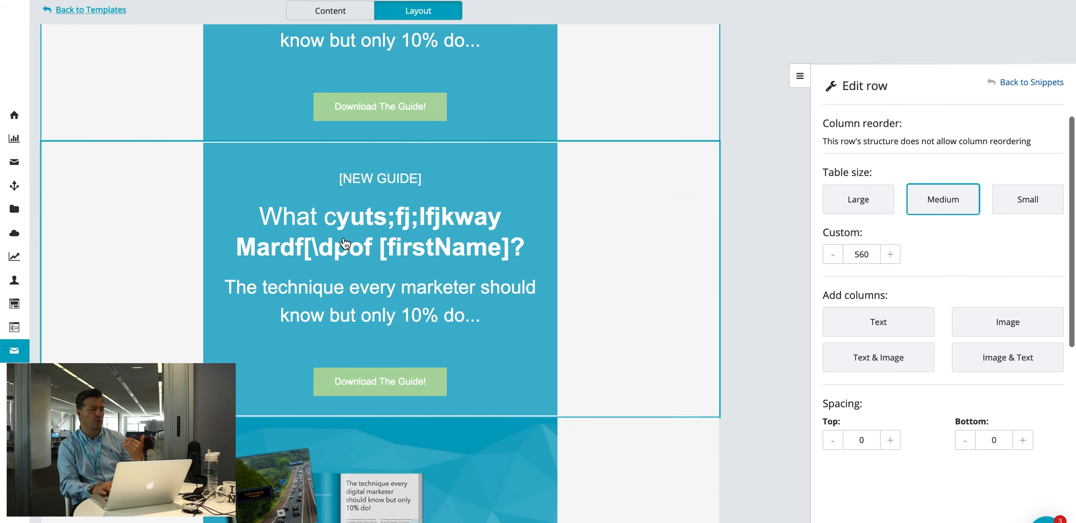
- Duplicate the brochure image row beneath the banners
scroll(344, 243, down, 6)
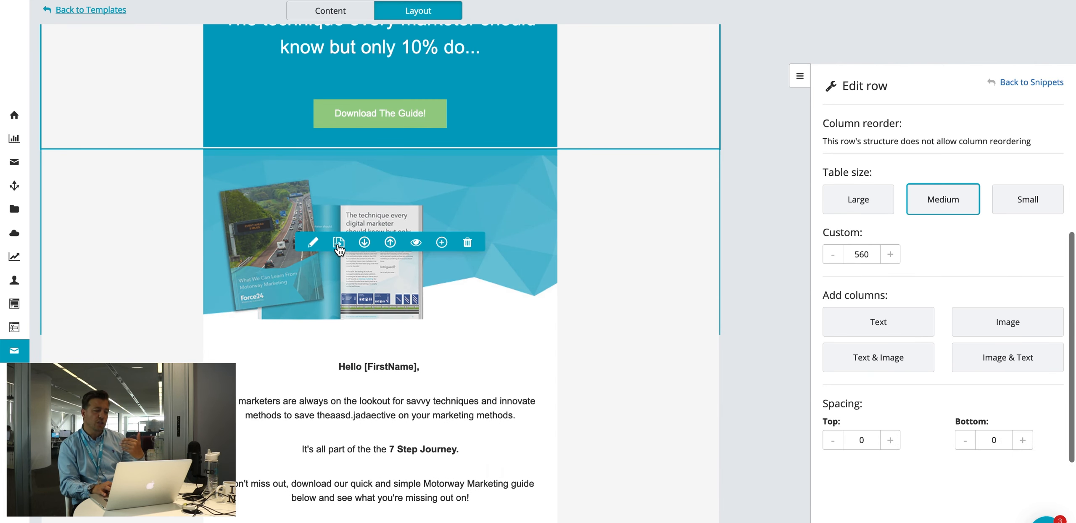
click(339, 242)
scroll(441, 324, up, 2)
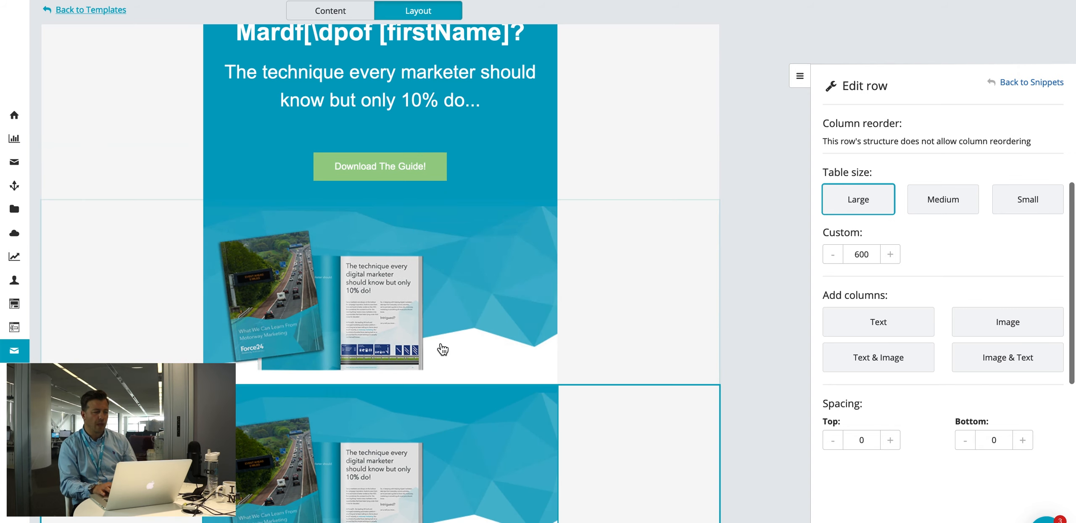
- Restrict the first [NEW GUIDE] banner row so it shows only to contacts in the director marketing list
scroll(442, 349, up, 3)
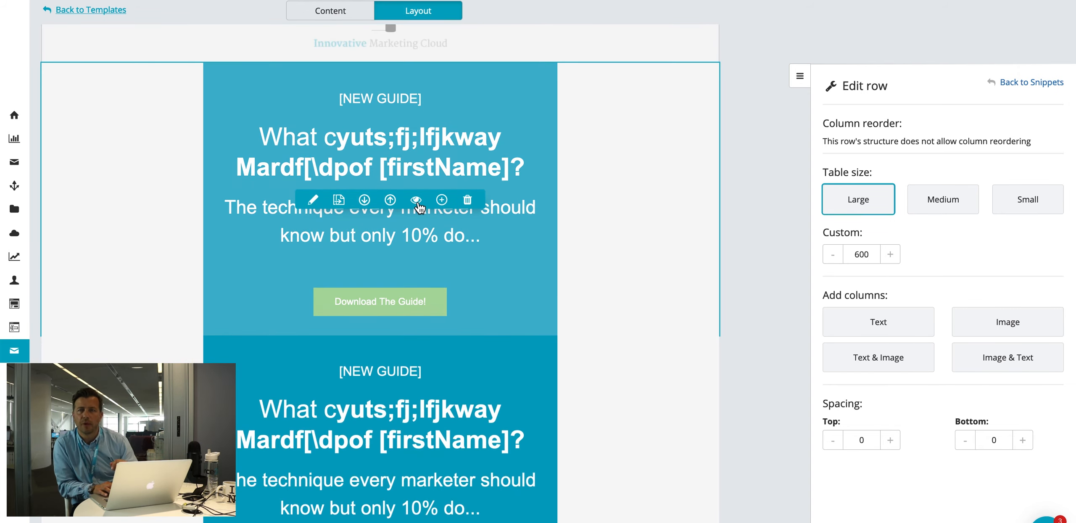
click(417, 203)
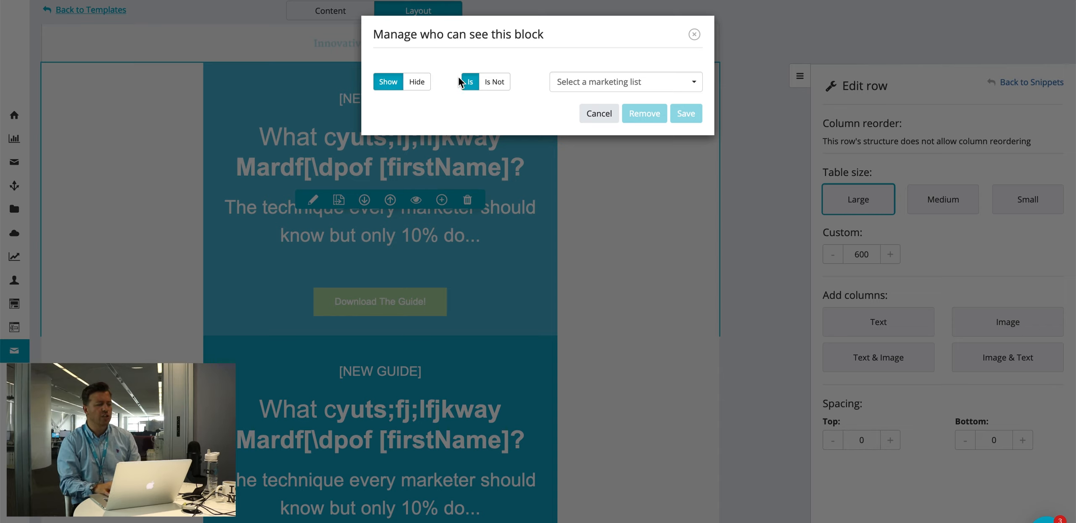
click(616, 86)
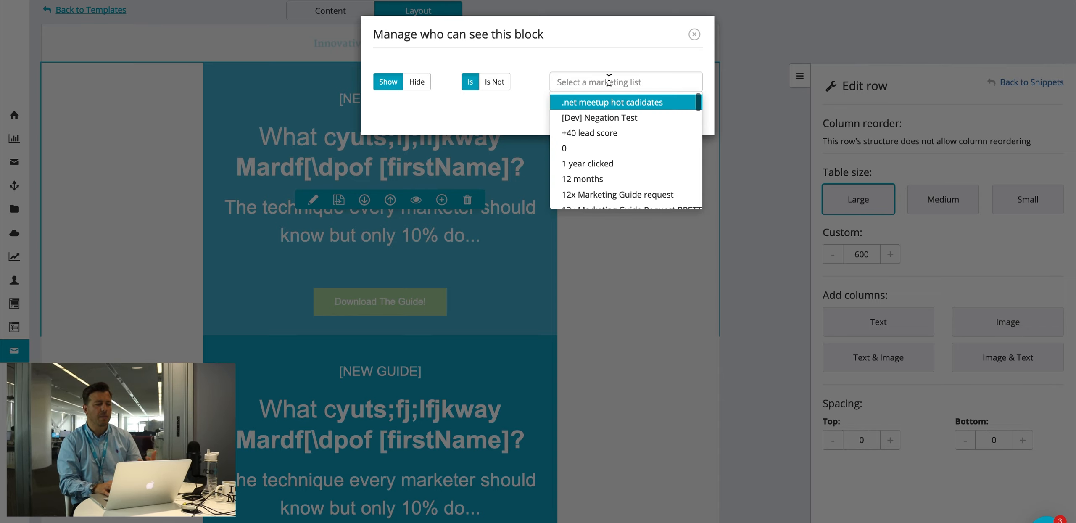
text(directo)
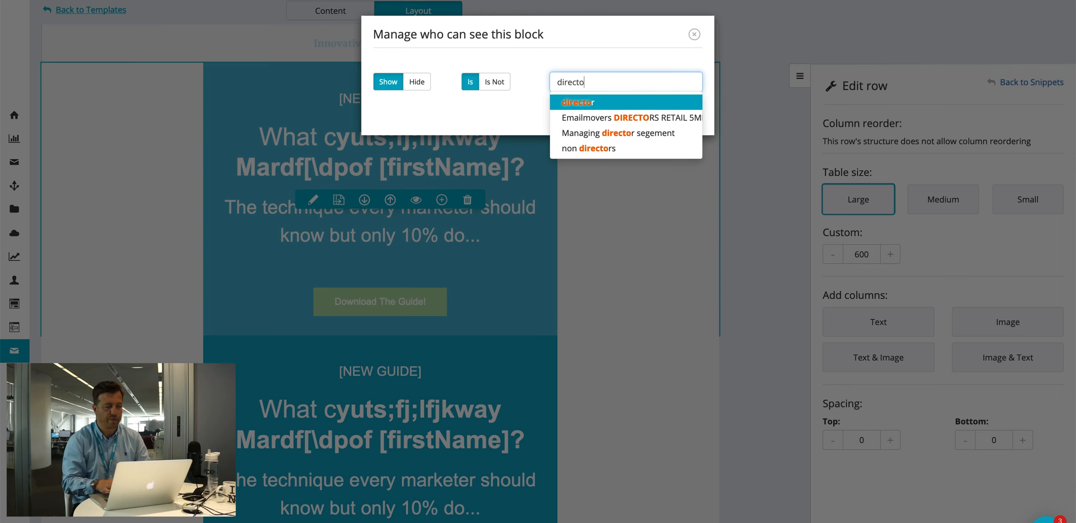
click(575, 105)
click(688, 112)
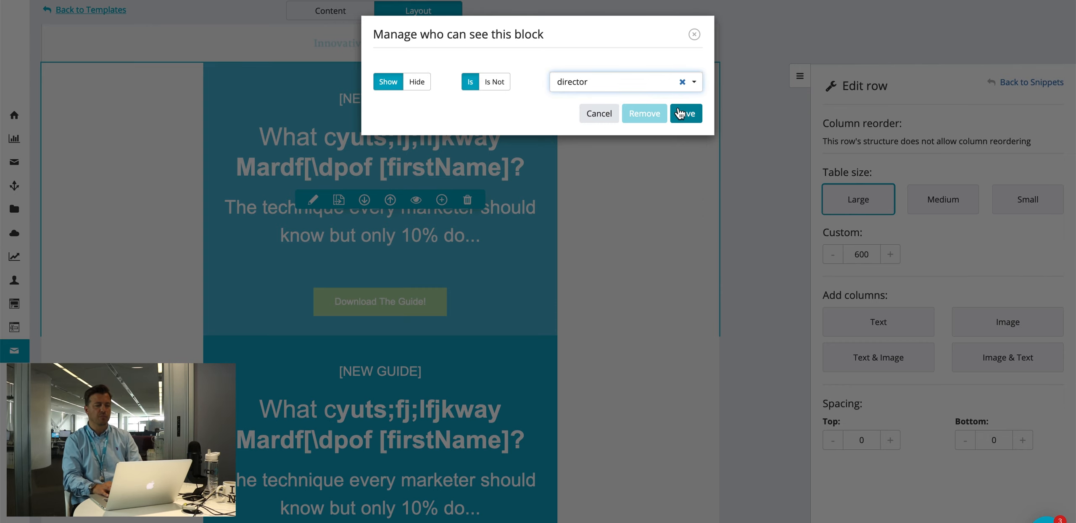
- Restrict the second [NEW GUIDE] banner row so it shows only to contacts in the sales manager marketing list
scroll(668, 159, down, 4)
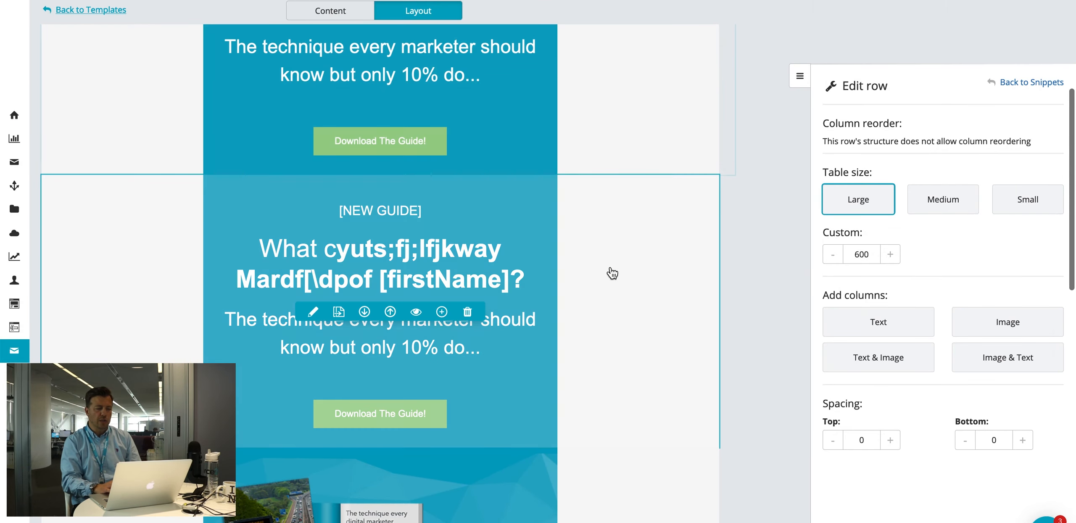
click(416, 312)
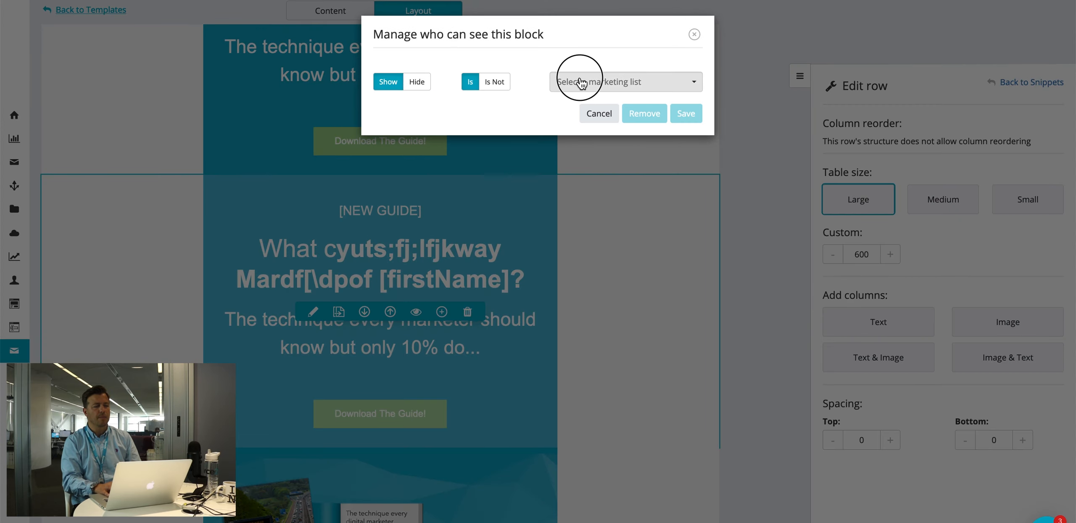
click(568, 85)
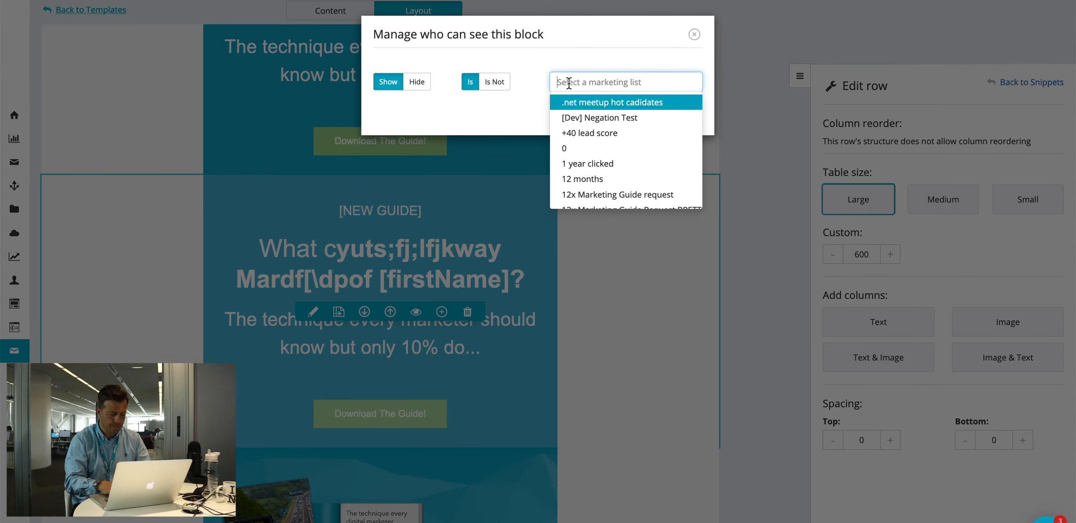
text(manag)
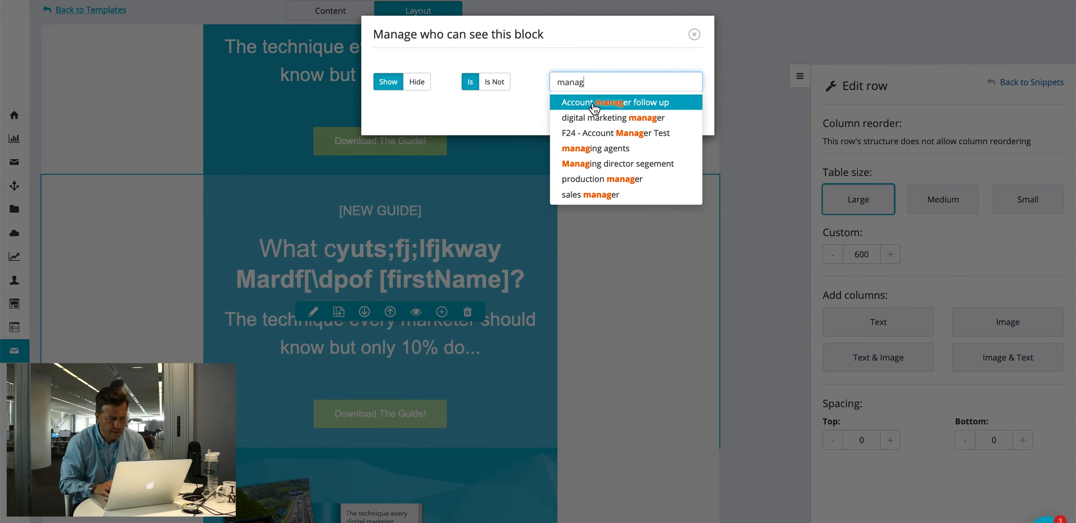
click(595, 194)
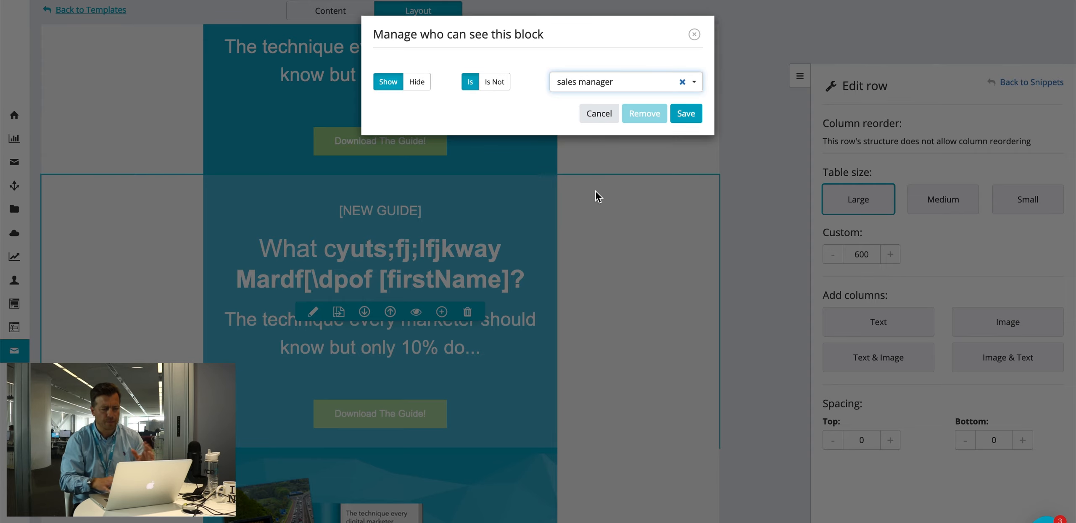
click(691, 116)
- Delete one of the two identical brochure image rows
scroll(592, 198, up, 6)
scroll(592, 198, down, 7)
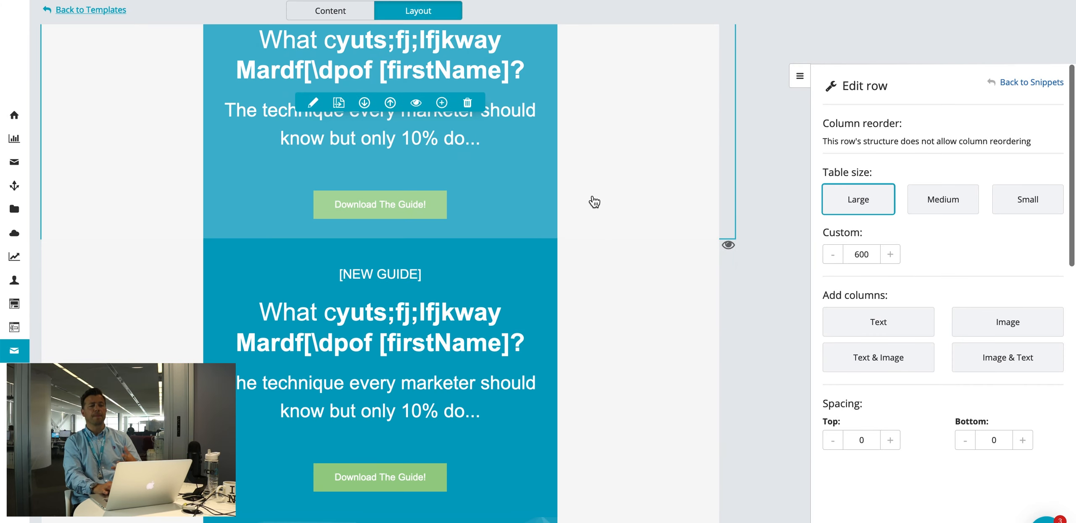
scroll(594, 203, up, 5)
scroll(594, 202, down, 6)
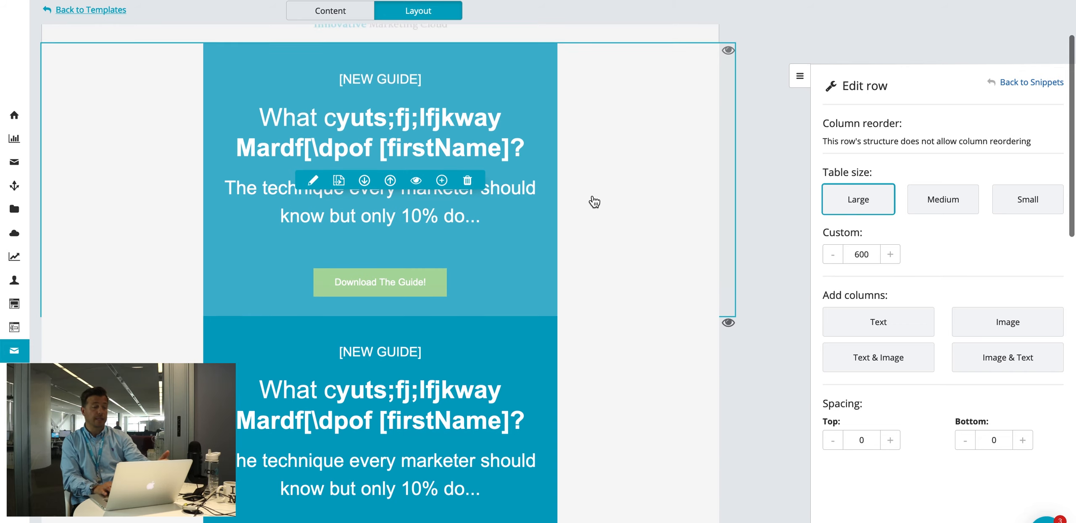
scroll(594, 202, down, 4)
mouse_move(457, 259)
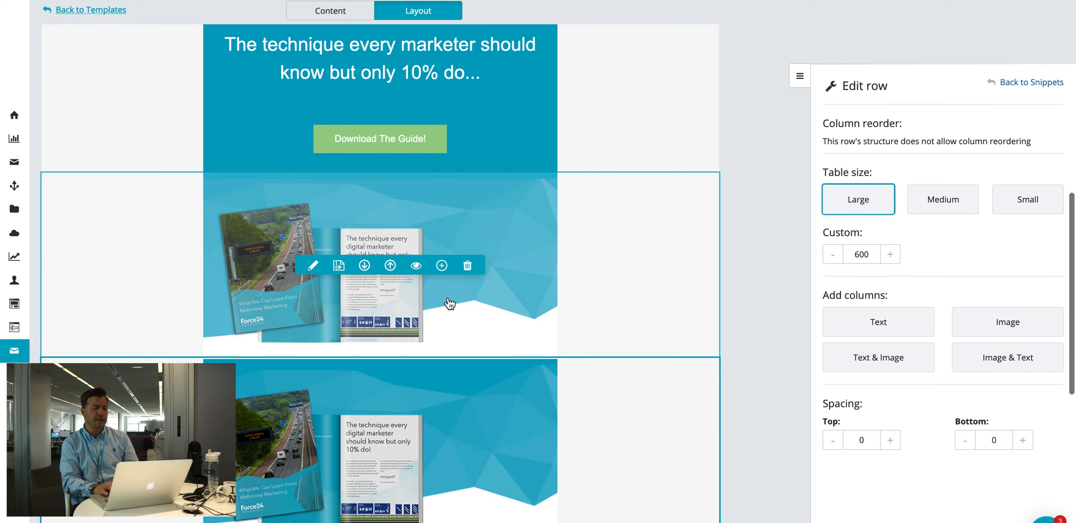
click(467, 266)
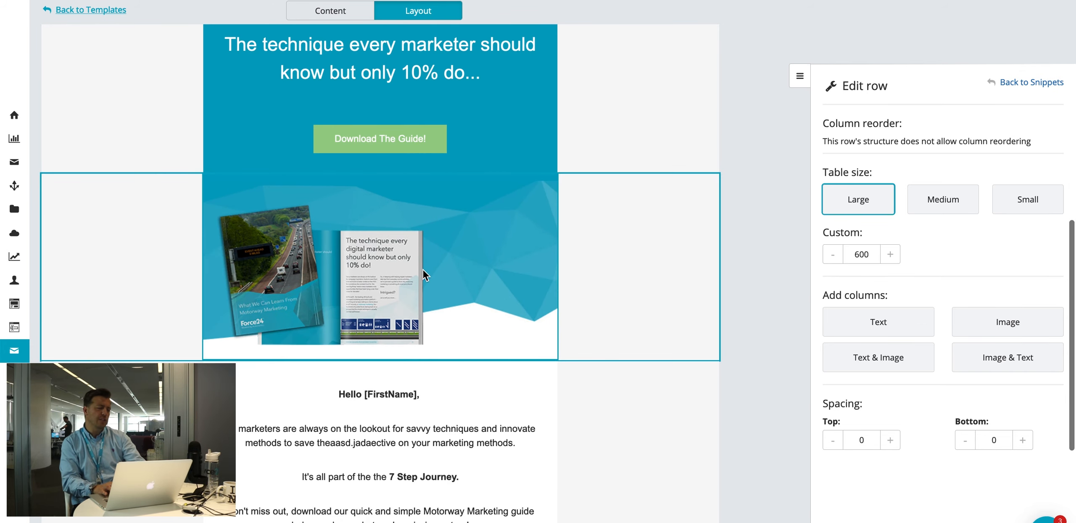
- Insert the Force24 Marketing Automation logo snippet from Favourites between the brochure image and the Hello [FirstName] text
scroll(397, 247, down, 5)
click(1048, 82)
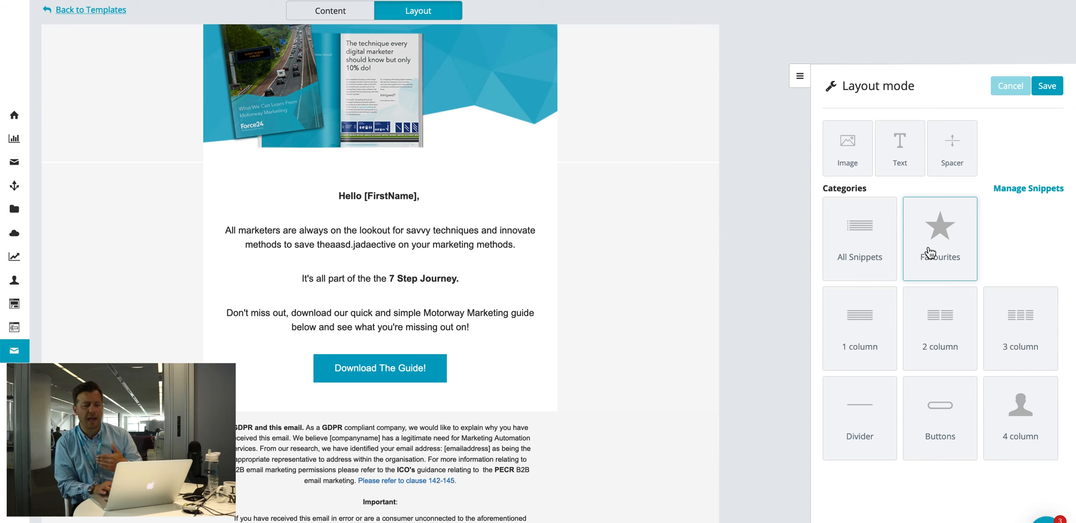
click(930, 252)
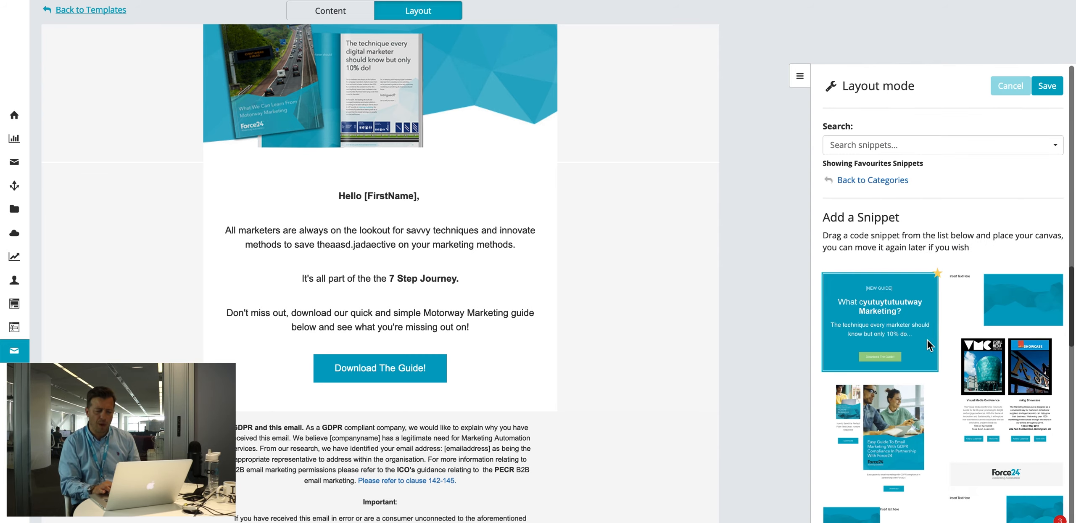
drag(988, 479, 412, 179)
click(1025, 91)
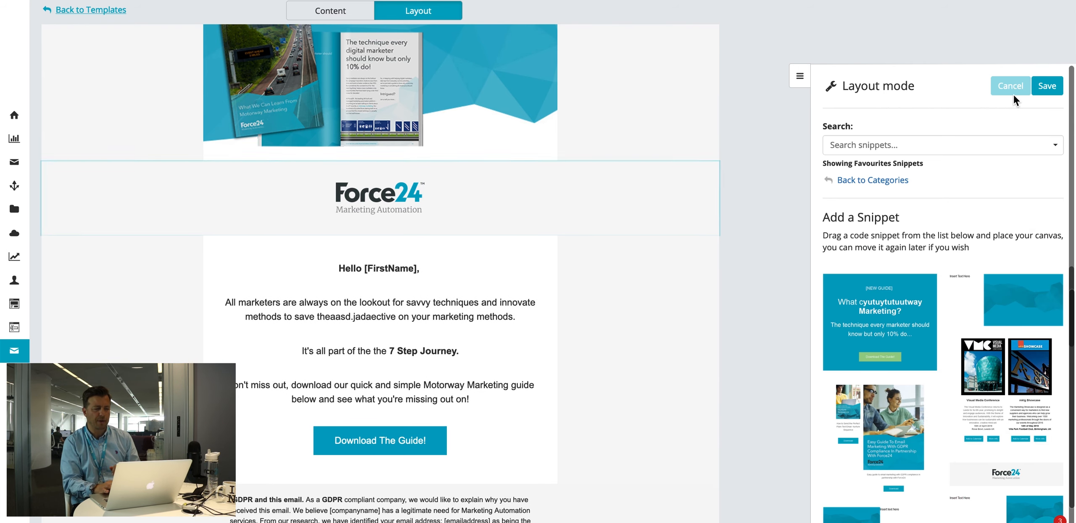
- Set the inserted Force24 logo row to show when the contact is not in the "sale has web activity" marketing list
mouse_move(492, 216)
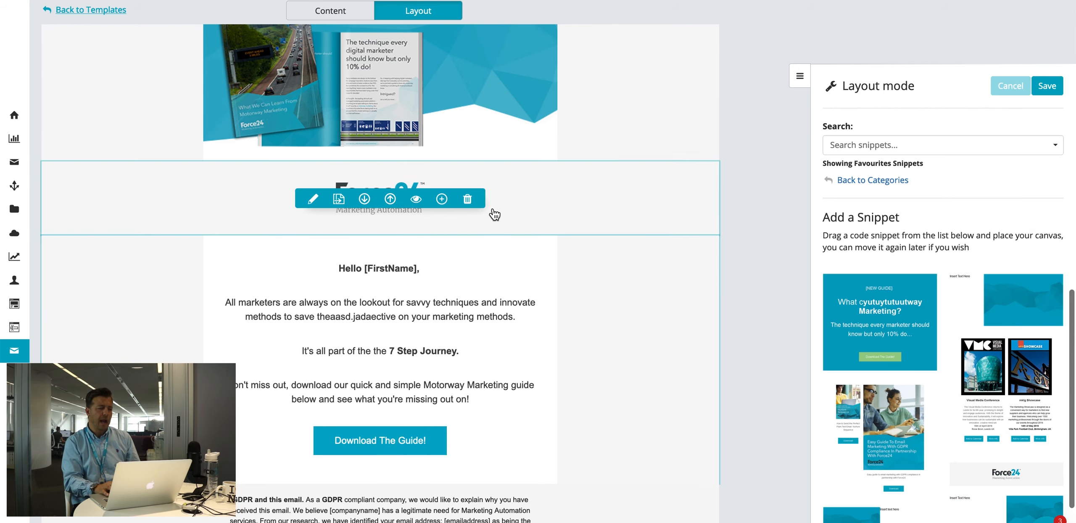
click(416, 199)
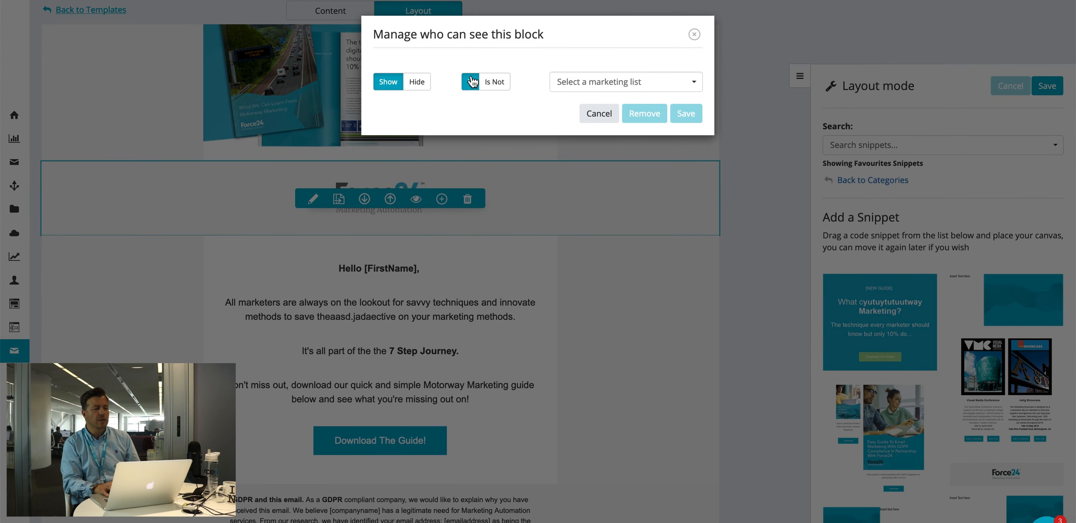
click(495, 82)
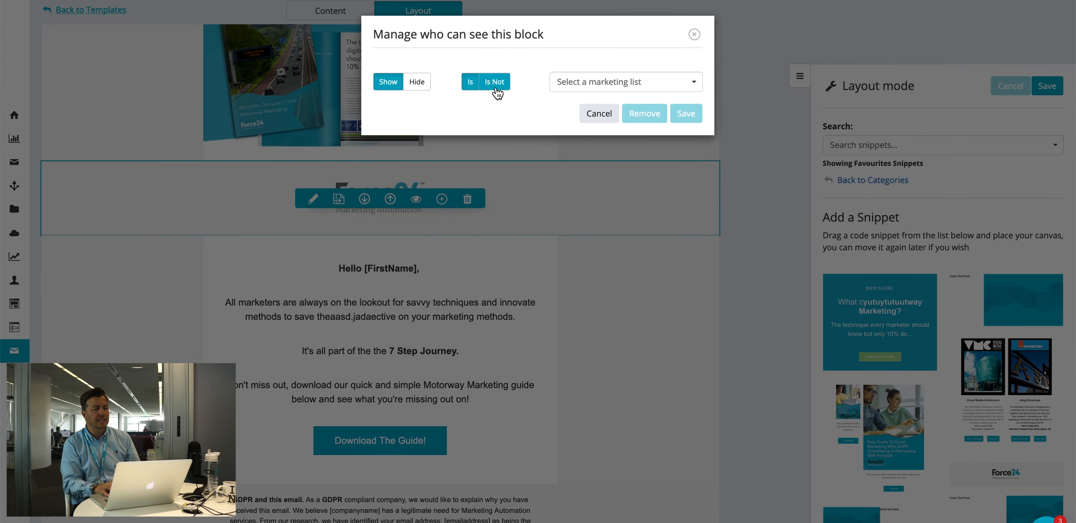
click(572, 81)
text(web)
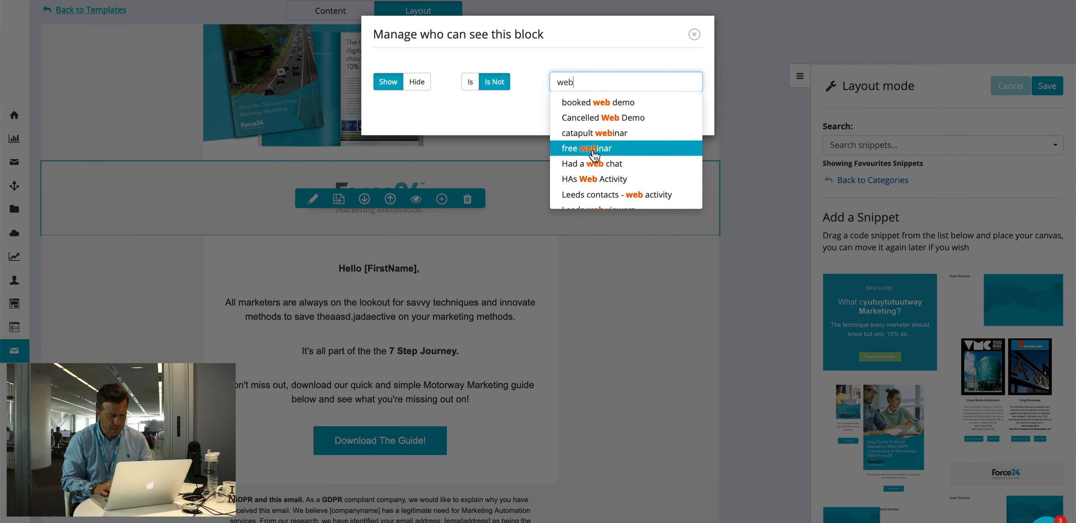
scroll(590, 149, down, 4)
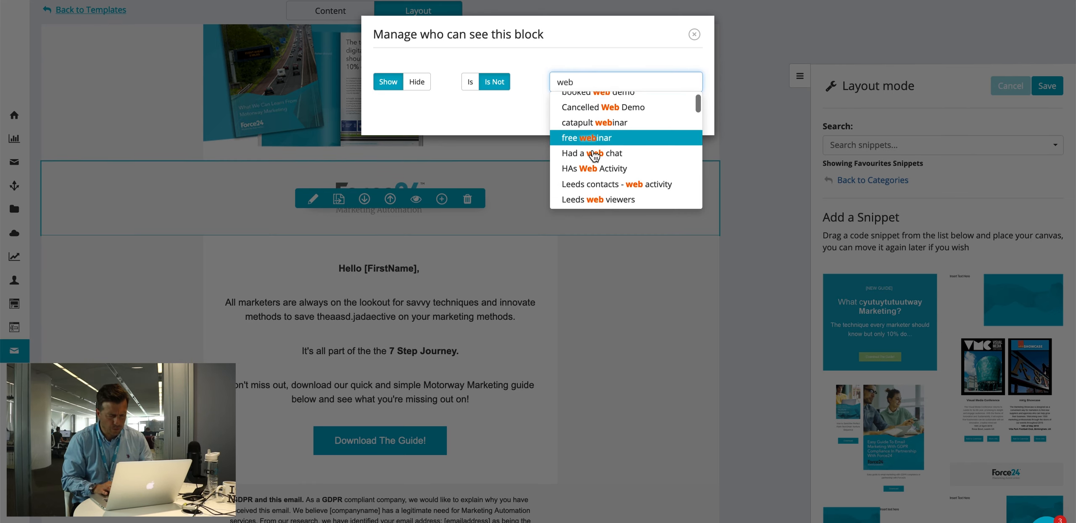
scroll(593, 156, down, 6)
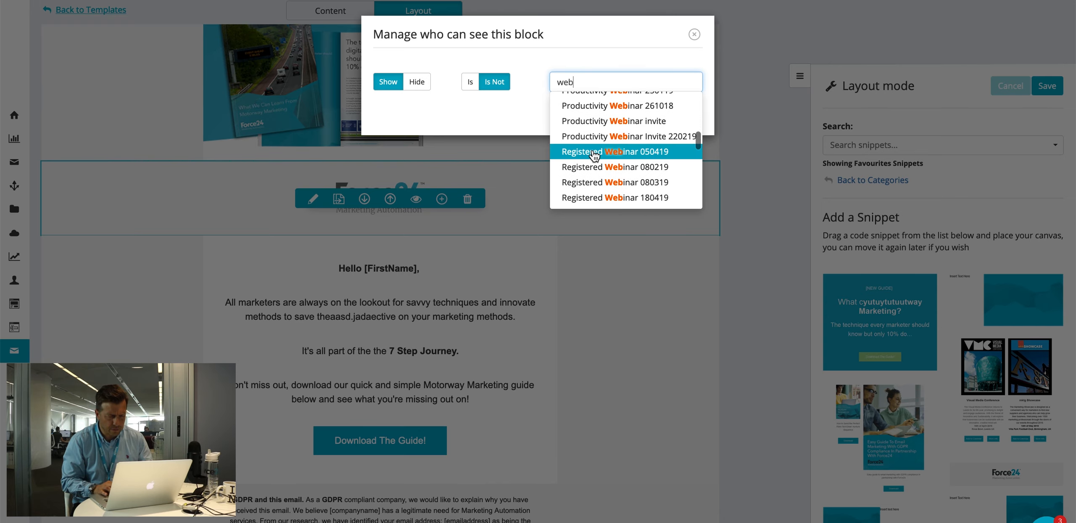
scroll(594, 156, down, 3)
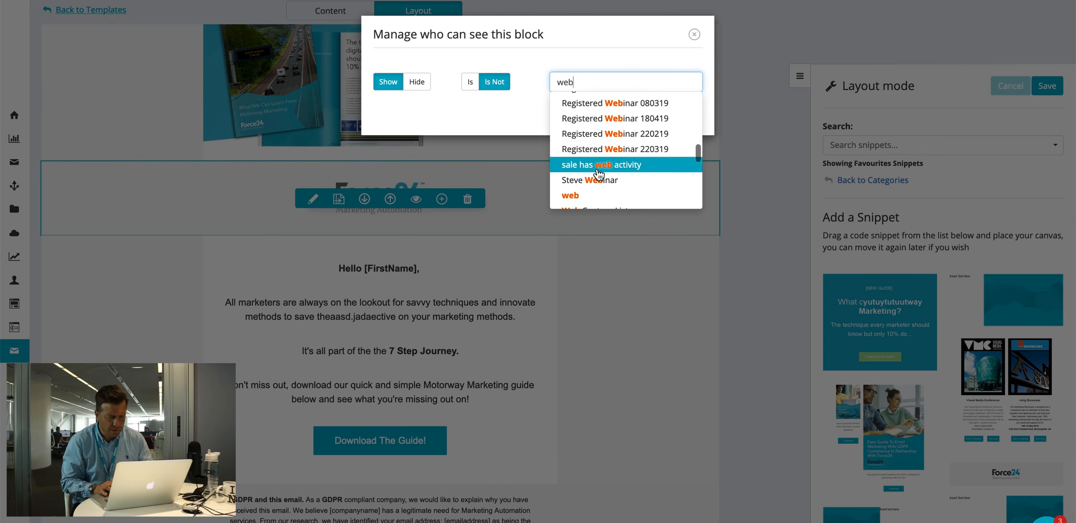
click(598, 170)
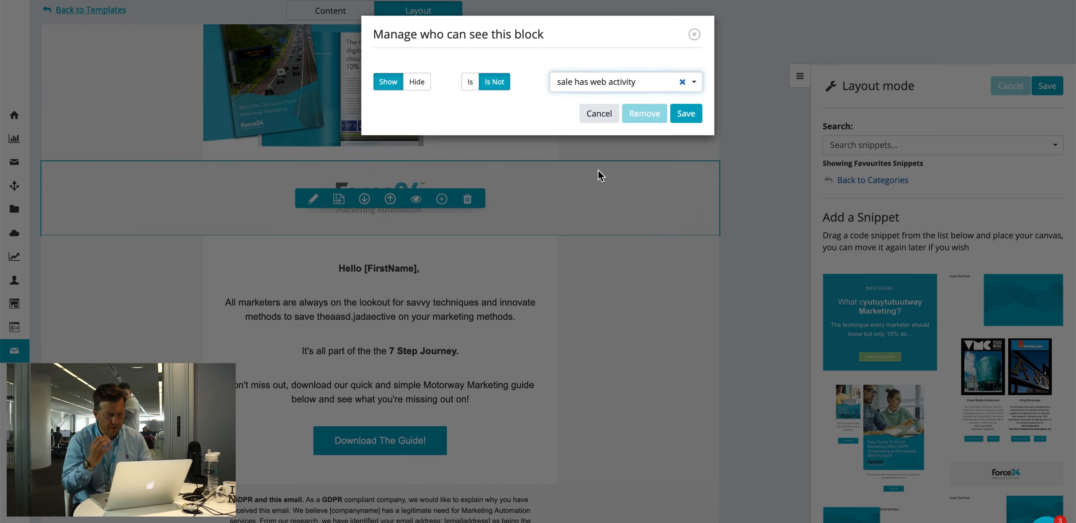
click(694, 112)
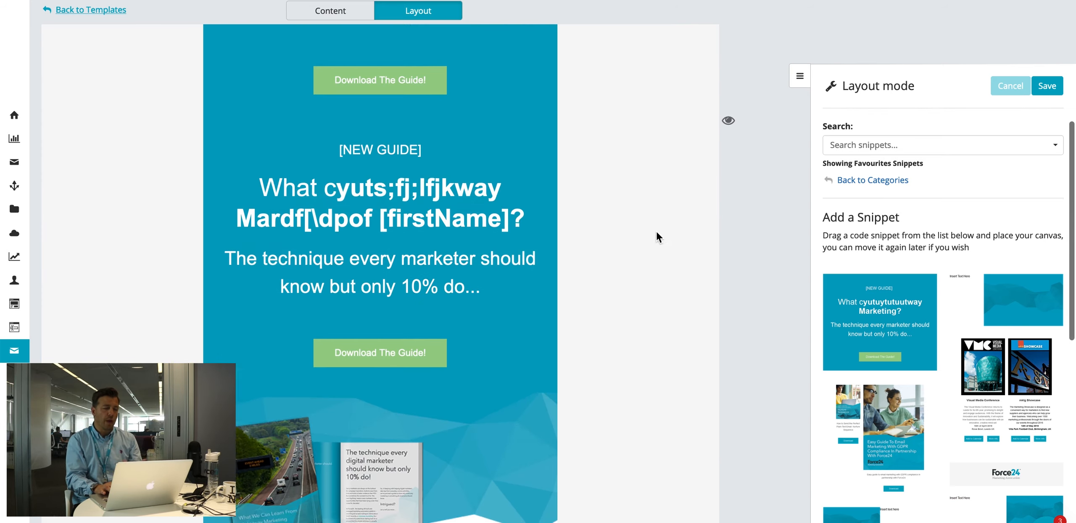
- Return to content editing and save the unsaved layout changes
scroll(658, 237, down, 5)
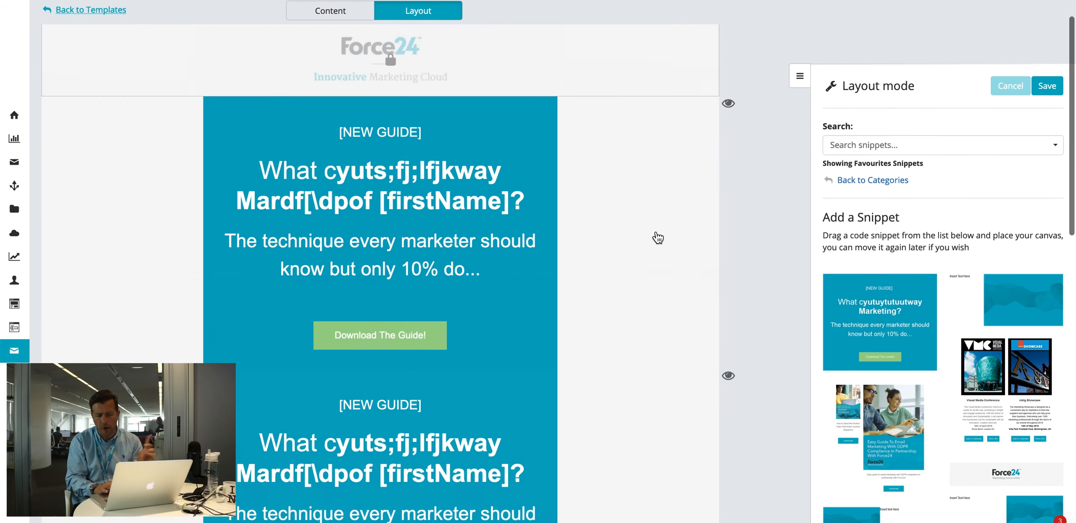
scroll(653, 235, up, 2)
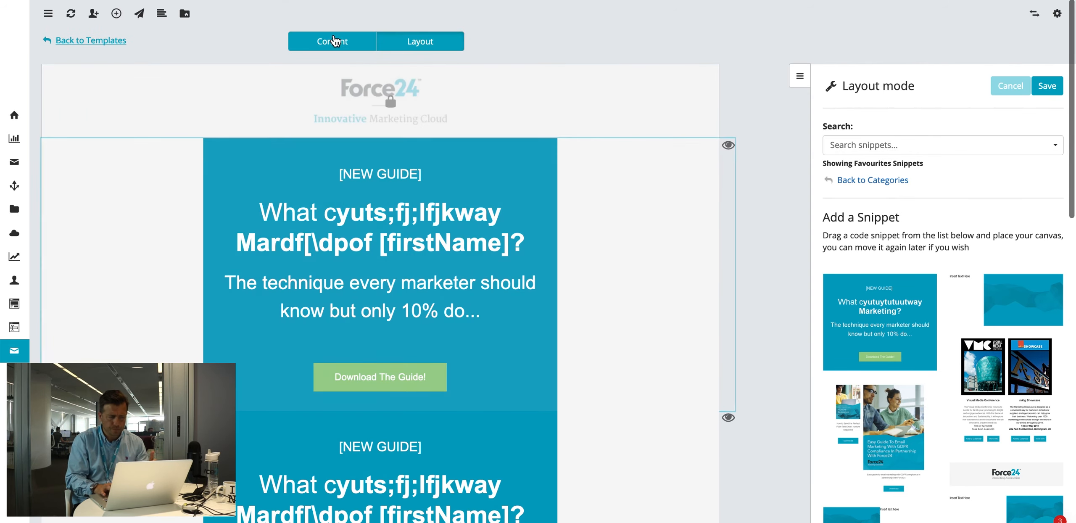
click(333, 36)
click(575, 354)
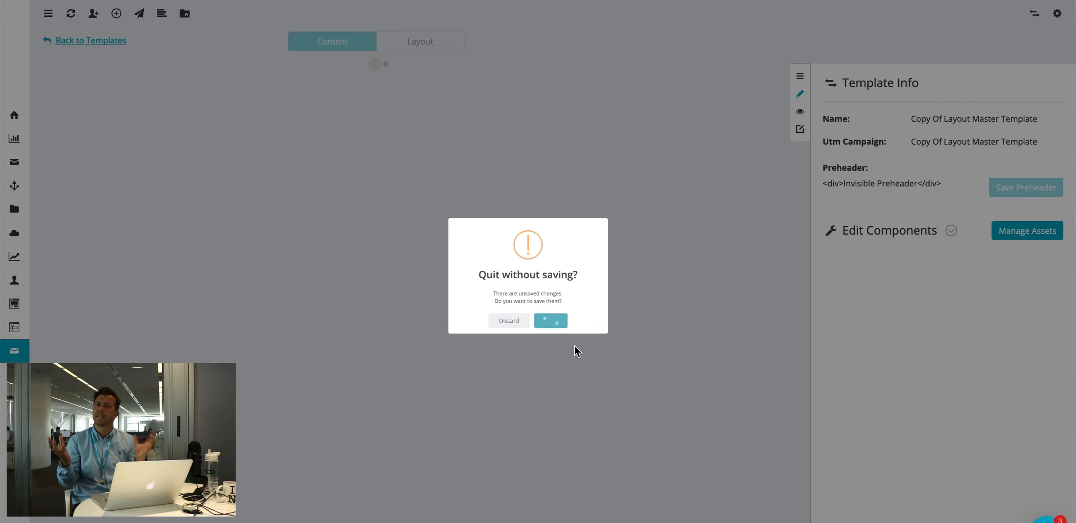
- Set the background colour of the director-only New Guide block's outer table to #9acd8b and save the element
scroll(575, 352, down, 10)
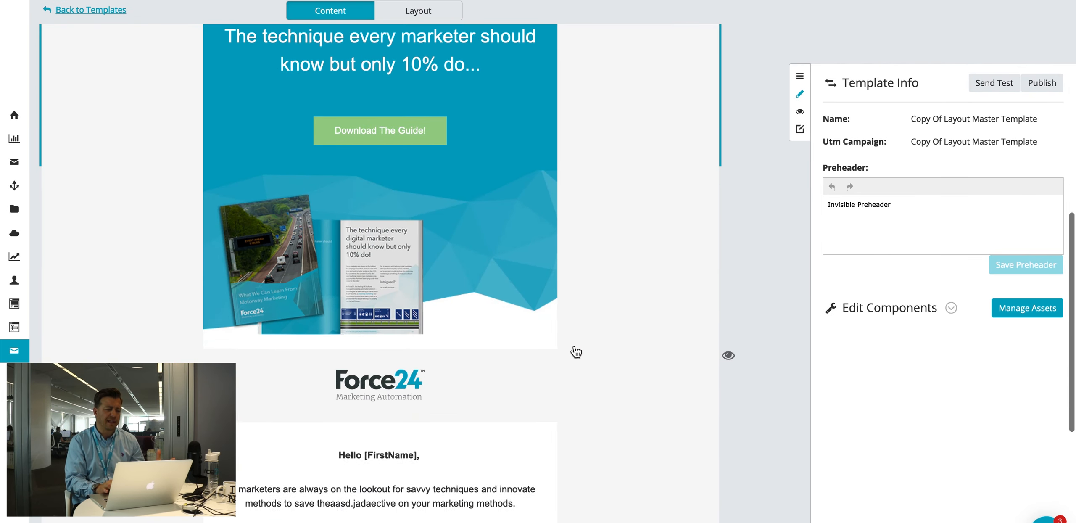
scroll(576, 352, down, 8)
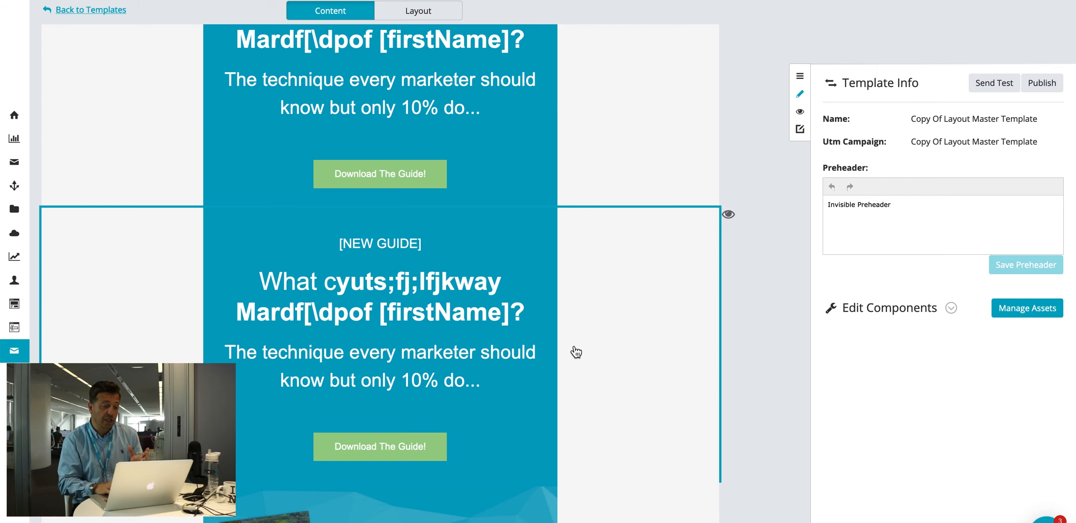
click(524, 148)
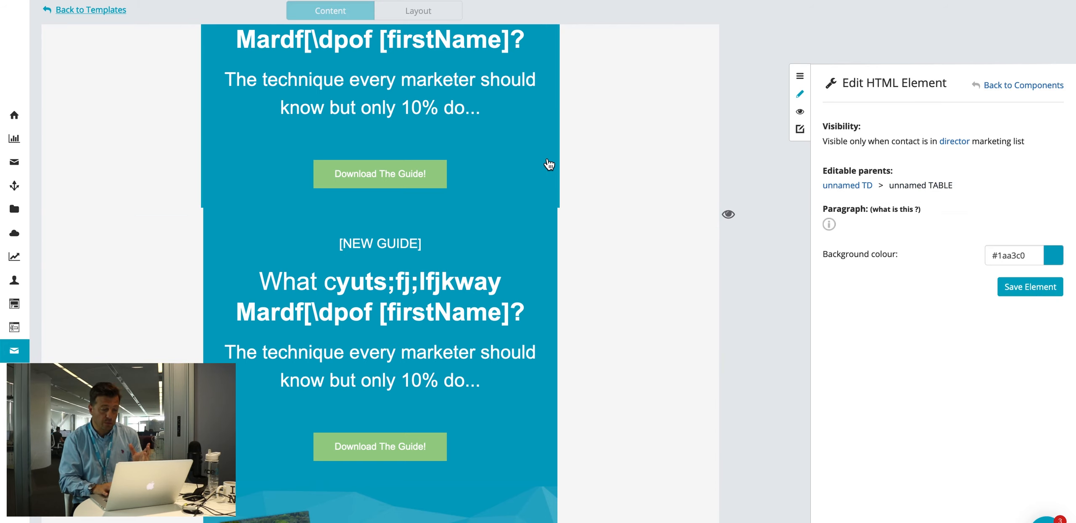
click(992, 252)
click(995, 327)
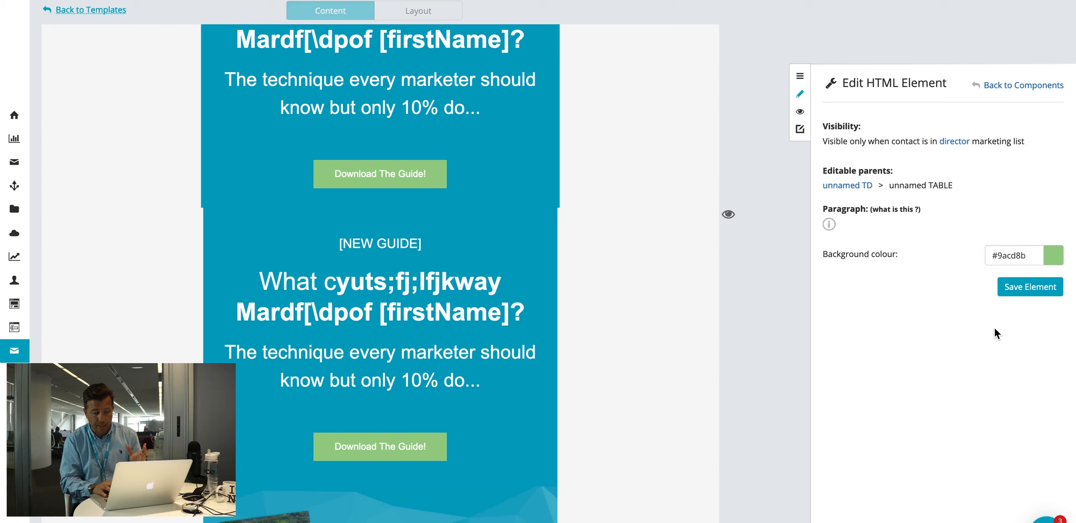
click(1020, 287)
- Set the background colour of the text element inside the director-only New Guide block to #9acd8b and save it
click(511, 180)
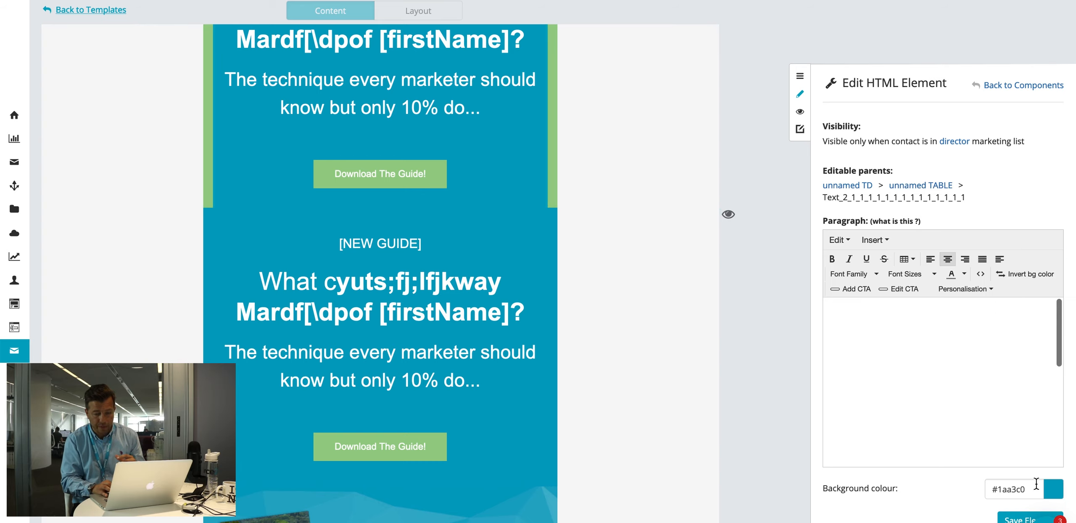
right_click(1010, 483)
click(1049, 434)
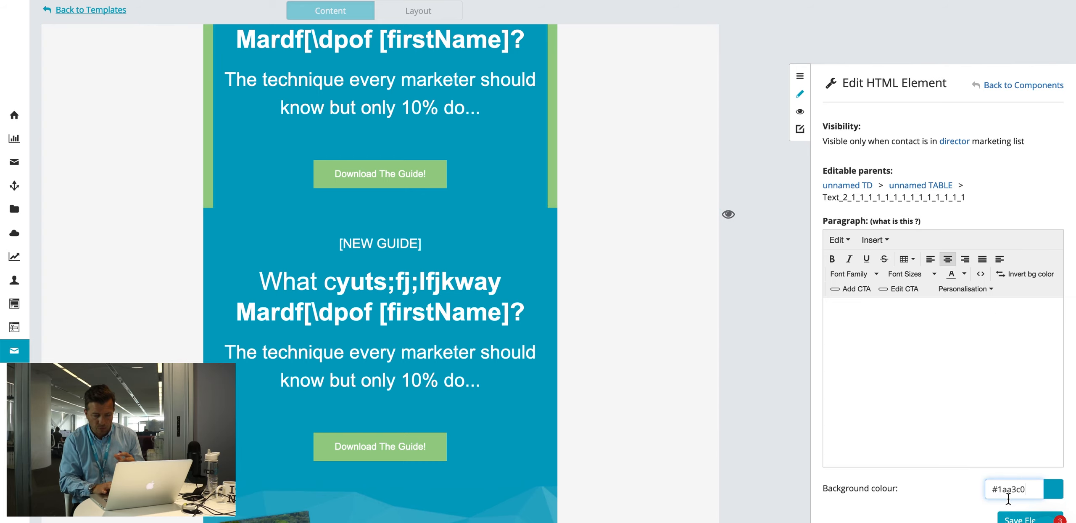
click(994, 490)
click(945, 522)
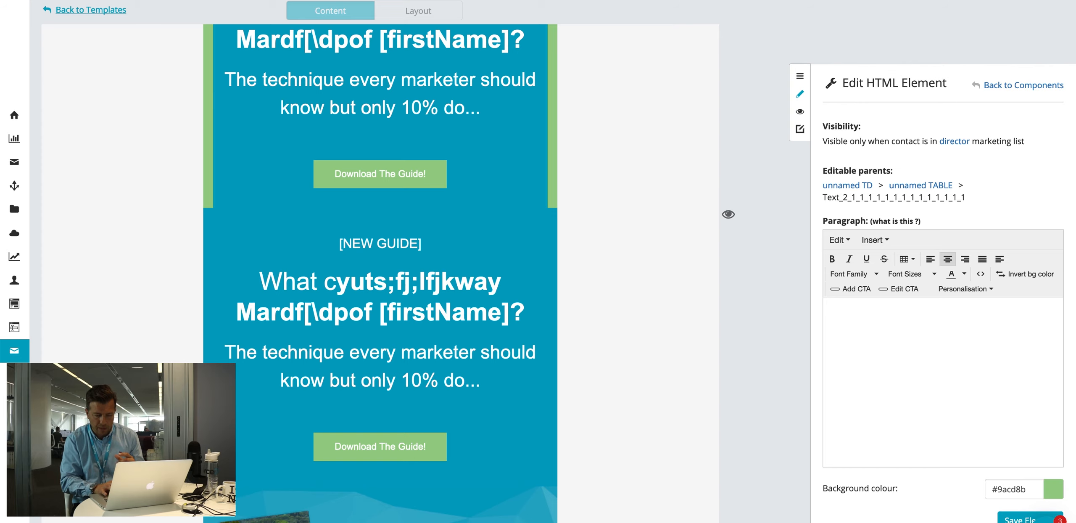
click(1011, 515)
- Set the background colour of the Download The Guide! button in the green block to the branded blue #00a3c1 and save it
scroll(538, 252, up, 2)
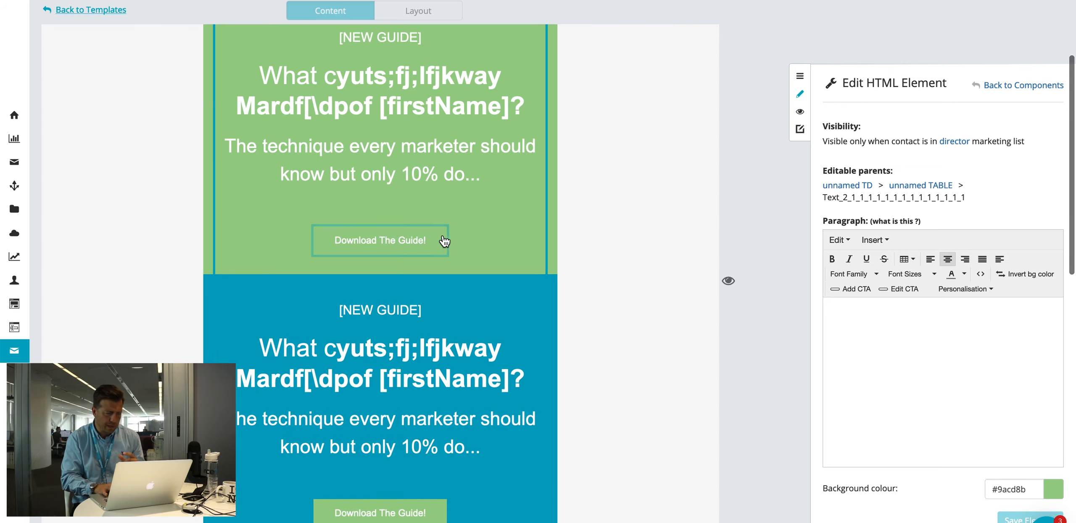
click(440, 240)
click(1011, 380)
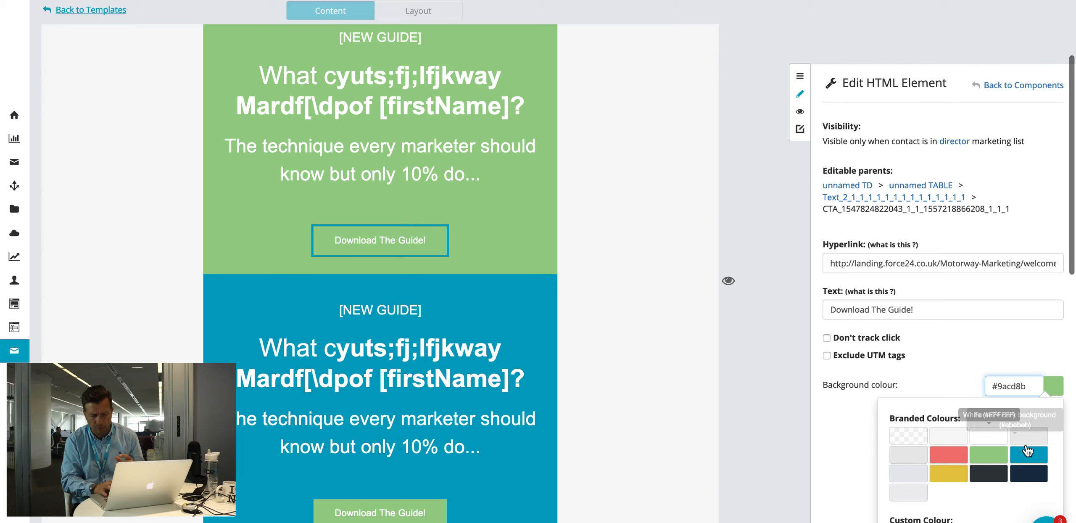
click(1026, 455)
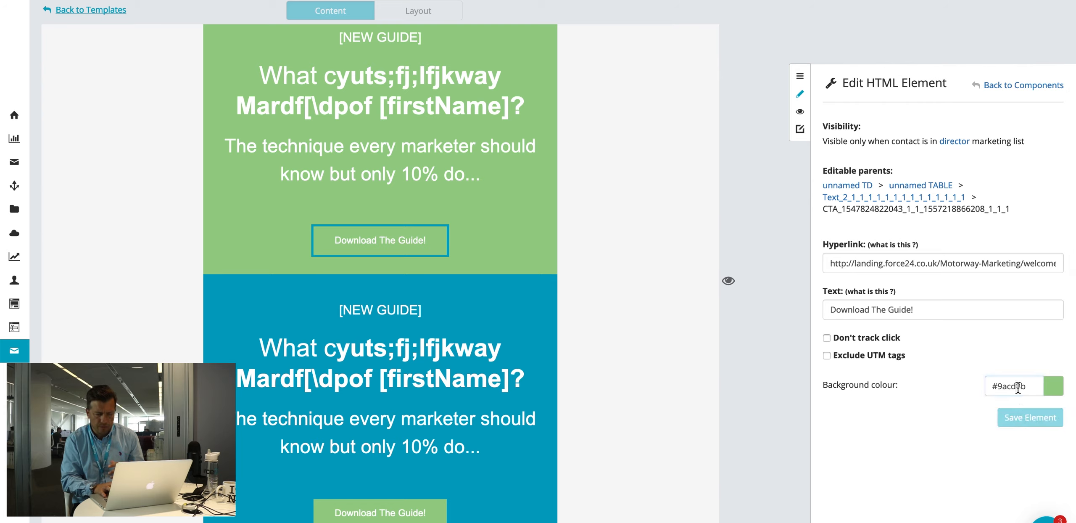
click(1018, 385)
click(1019, 455)
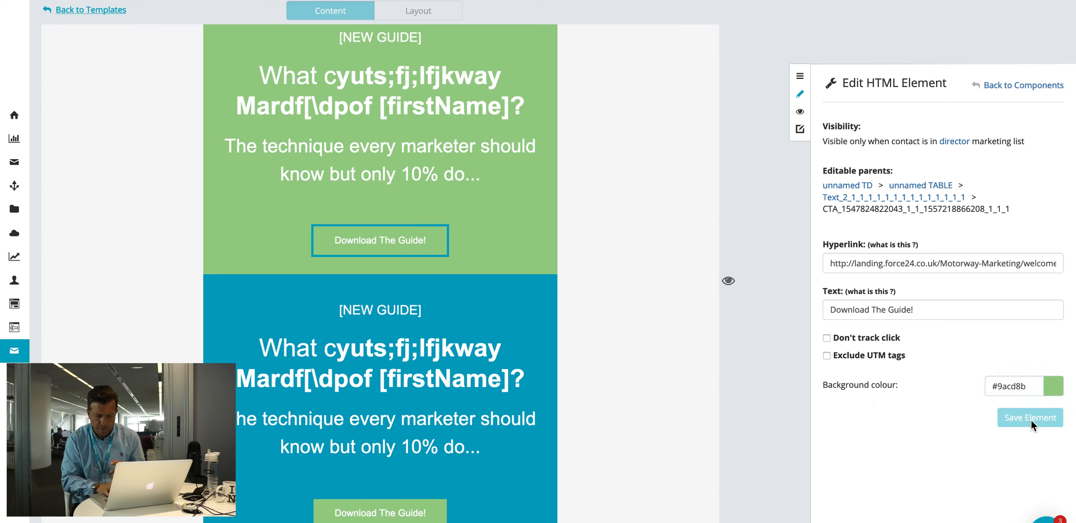
click(1017, 384)
click(1028, 455)
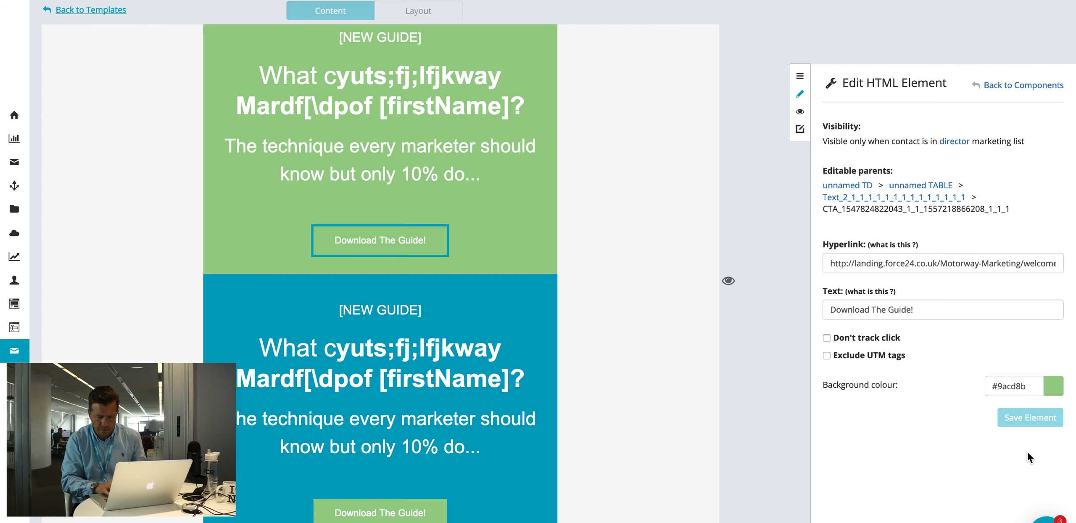
scroll(470, 251, down, 5)
scroll(469, 251, up, 8)
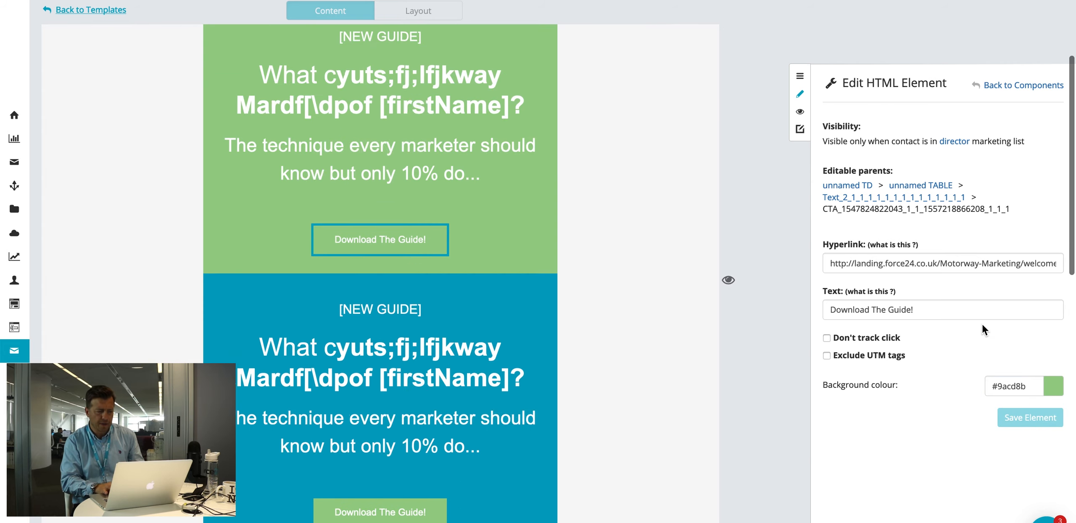
click(1042, 390)
click(986, 458)
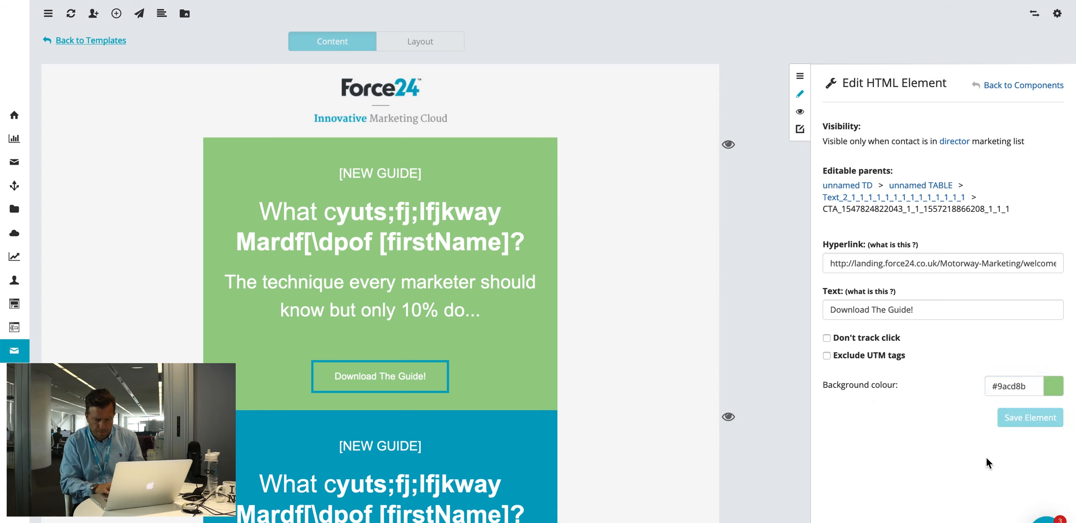
click(1017, 385)
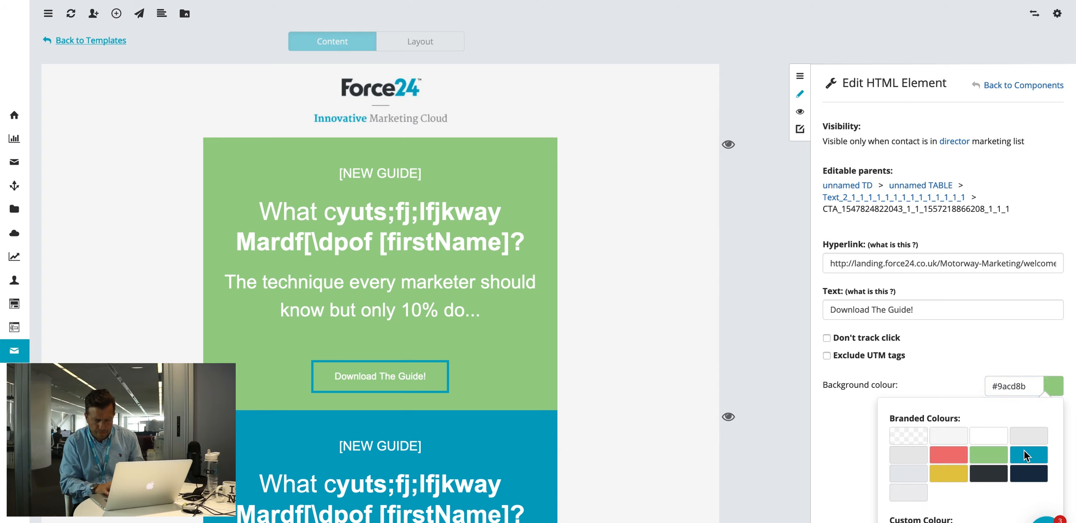
click(1024, 451)
click(1025, 421)
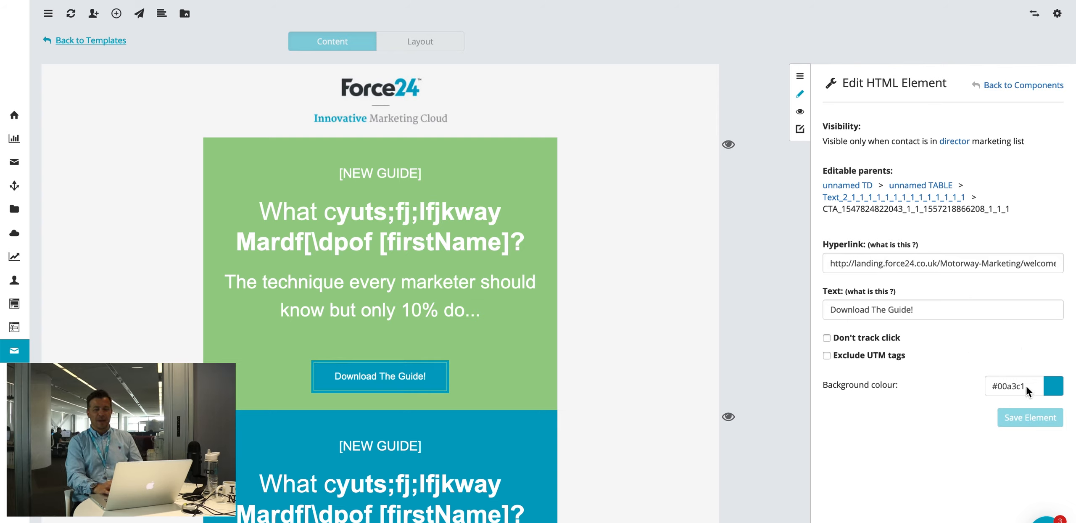
- Return to the account templates and duplicate the just-edited Copy Of Layout Master Template
scroll(648, 367, down, 10)
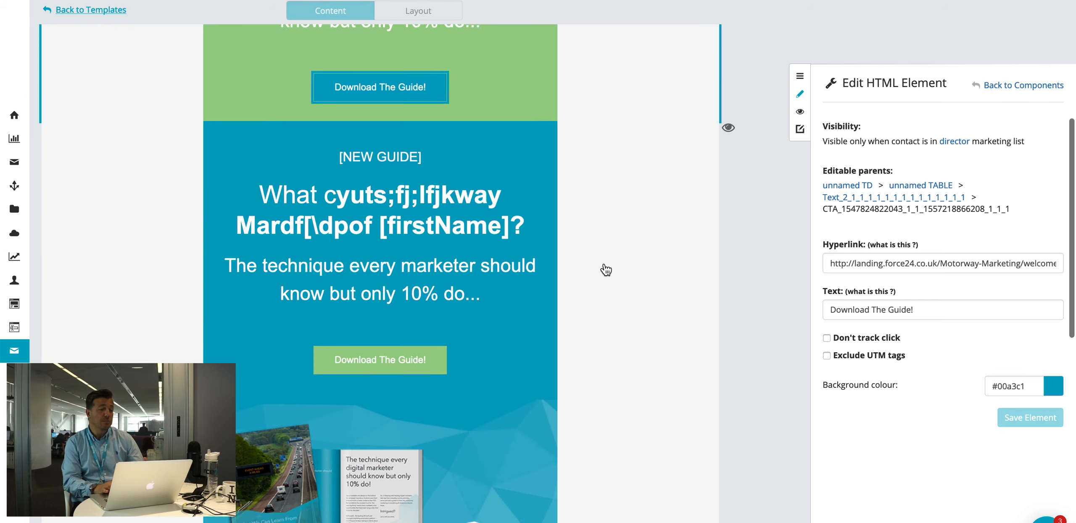
scroll(606, 269, up, 12)
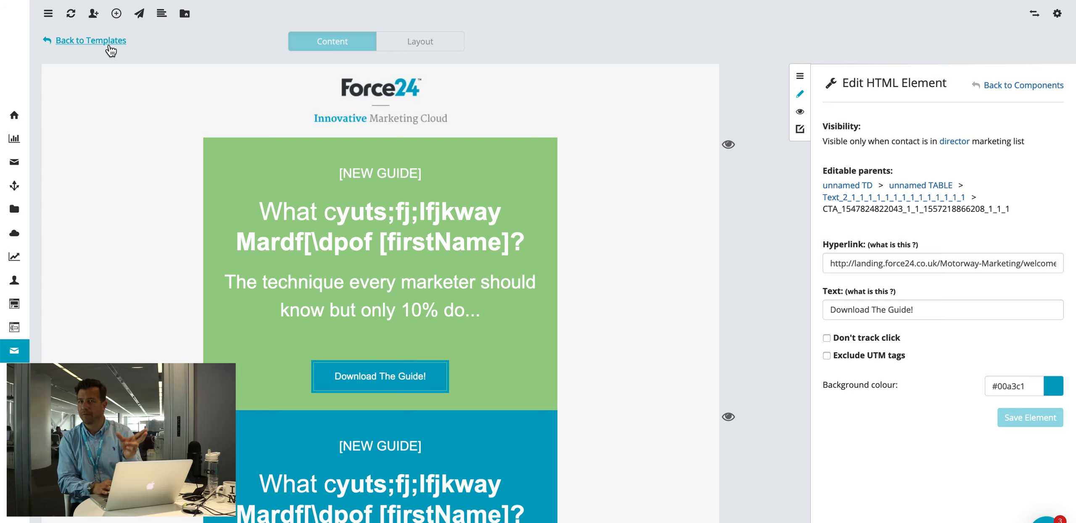
click(84, 40)
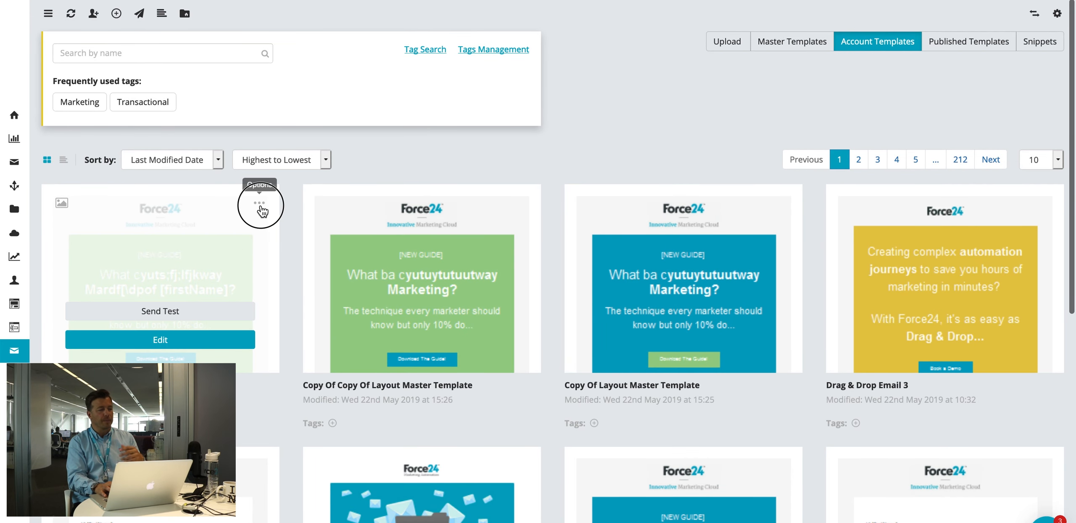
click(259, 205)
click(199, 279)
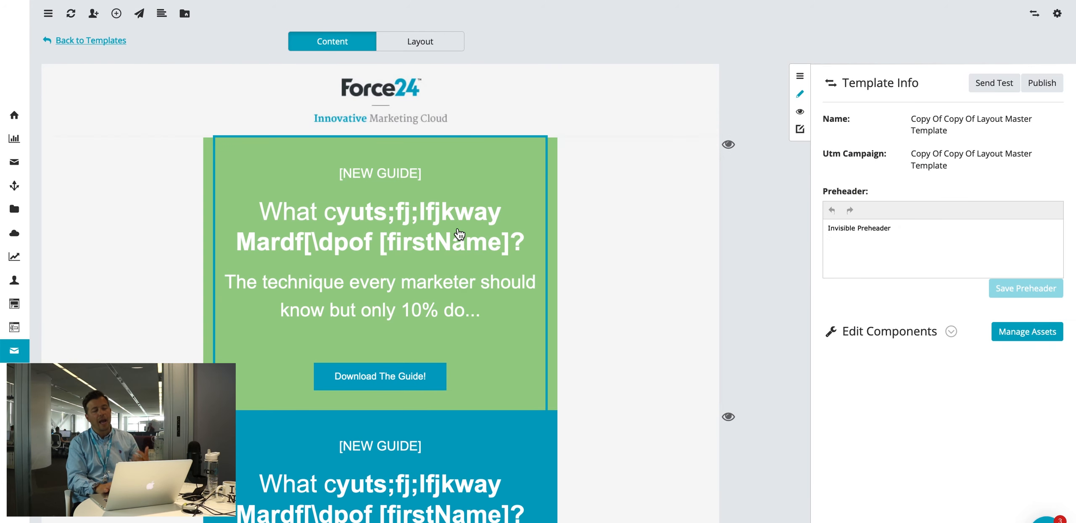
- Review the duplicated template and open the green block's text for editing with the editor's background colour inverted
scroll(459, 233, down, 1)
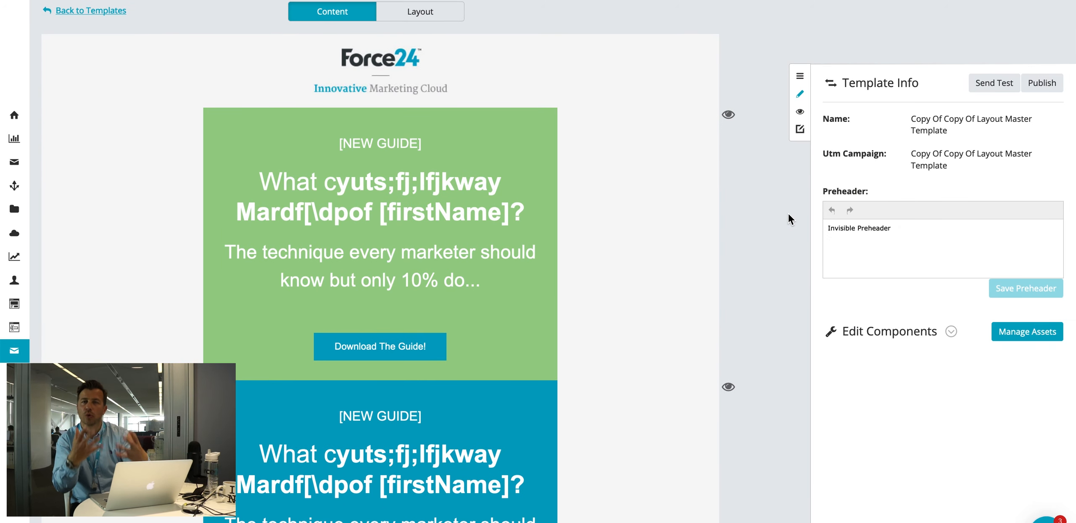
scroll(788, 213, down, 10)
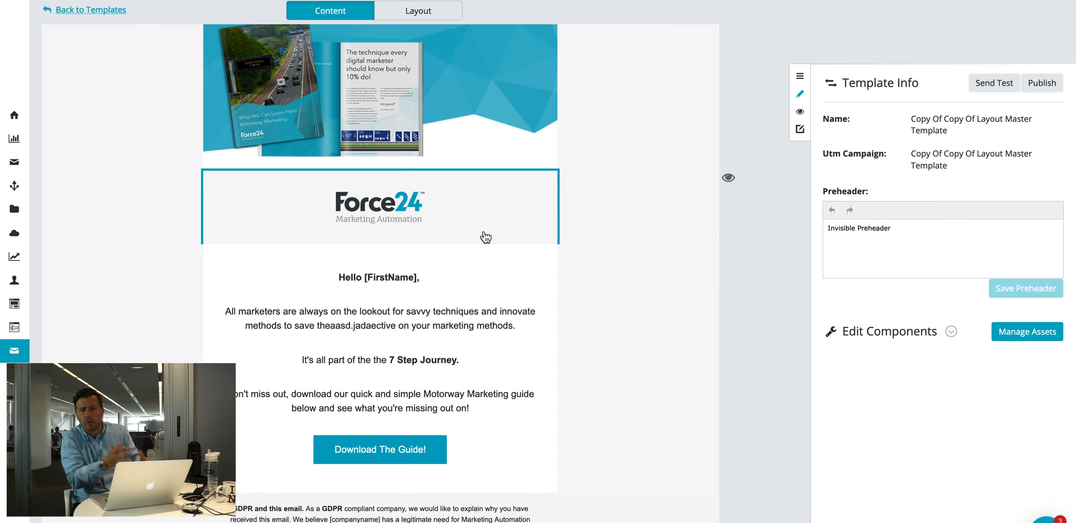
scroll(485, 236, up, 10)
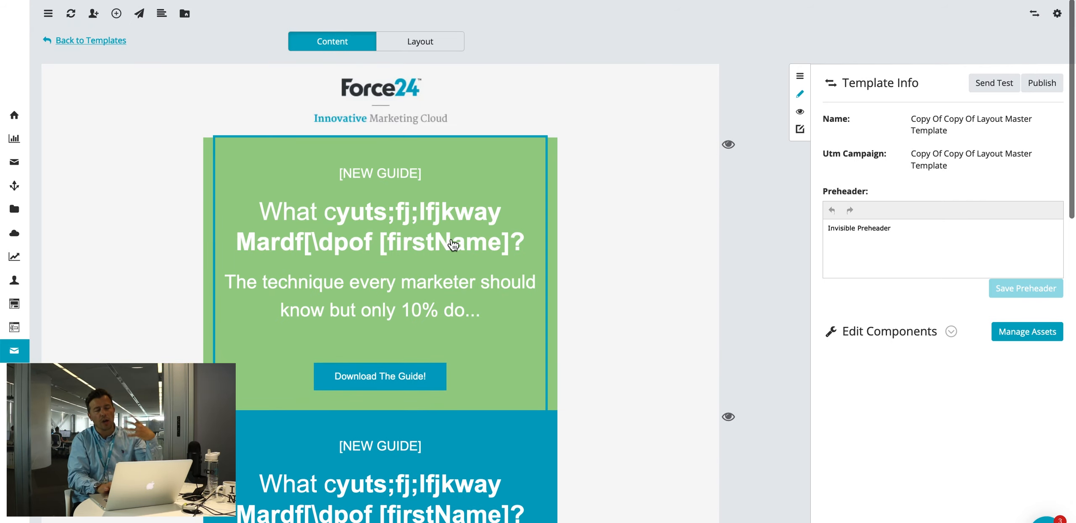
click(406, 259)
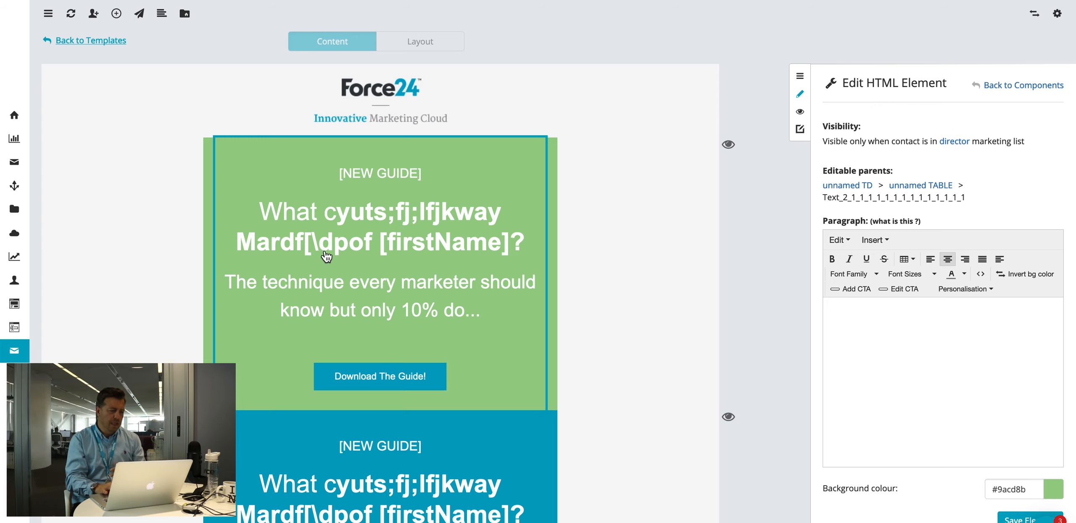
scroll(324, 247, down, 5)
scroll(338, 253, up, 5)
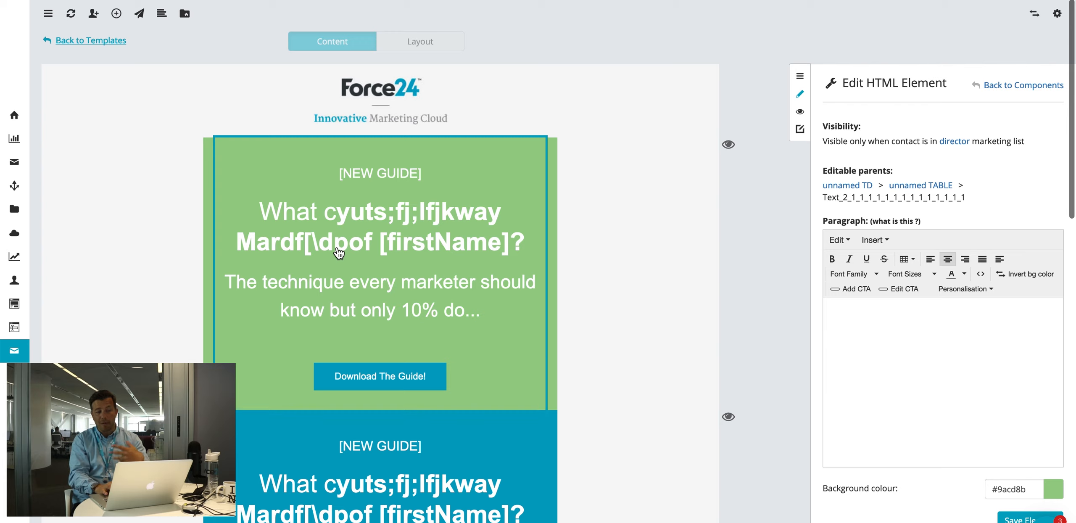
click(1027, 274)
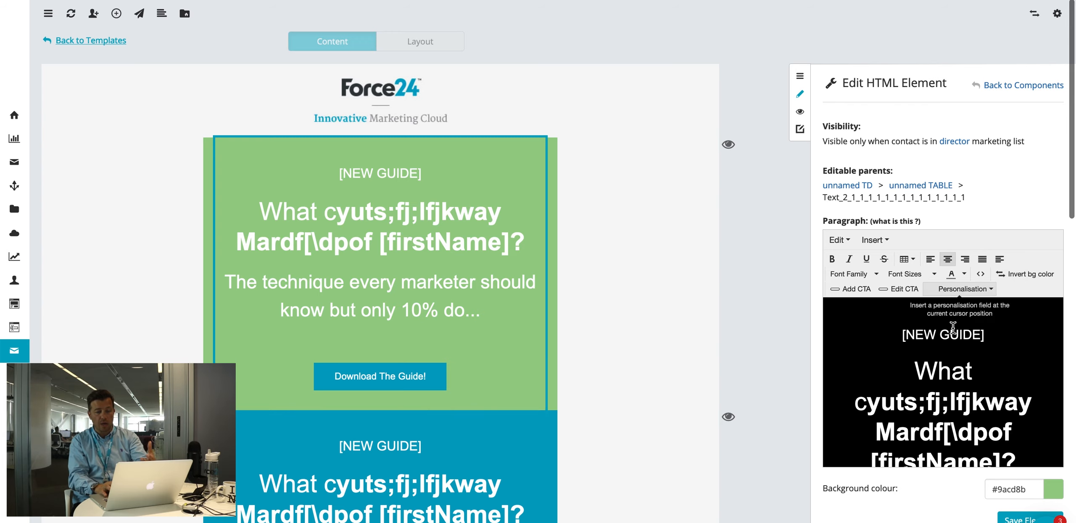
- Set the green block's Download The Guide! button background to the branded red #F07778 and save the element
click(433, 389)
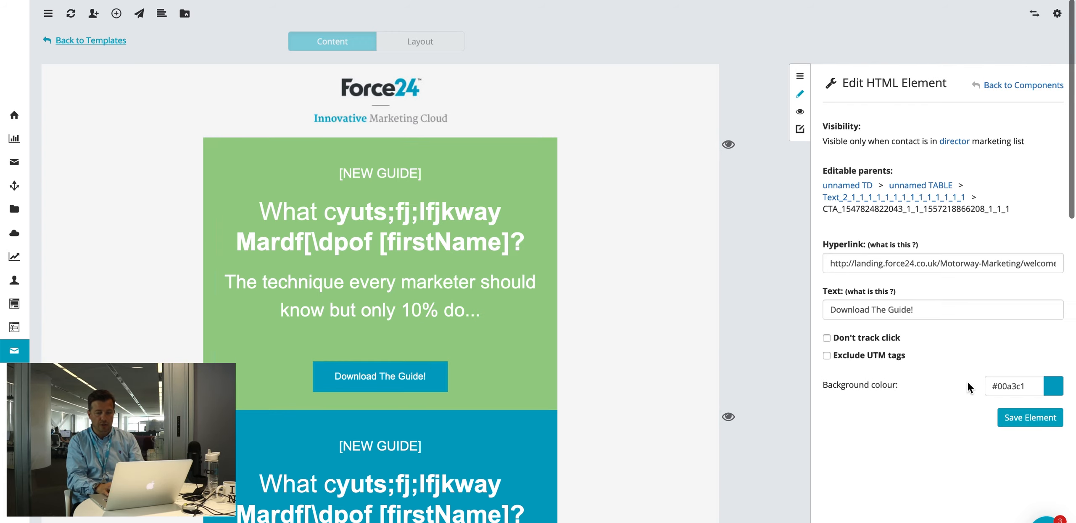
click(1000, 386)
click(954, 455)
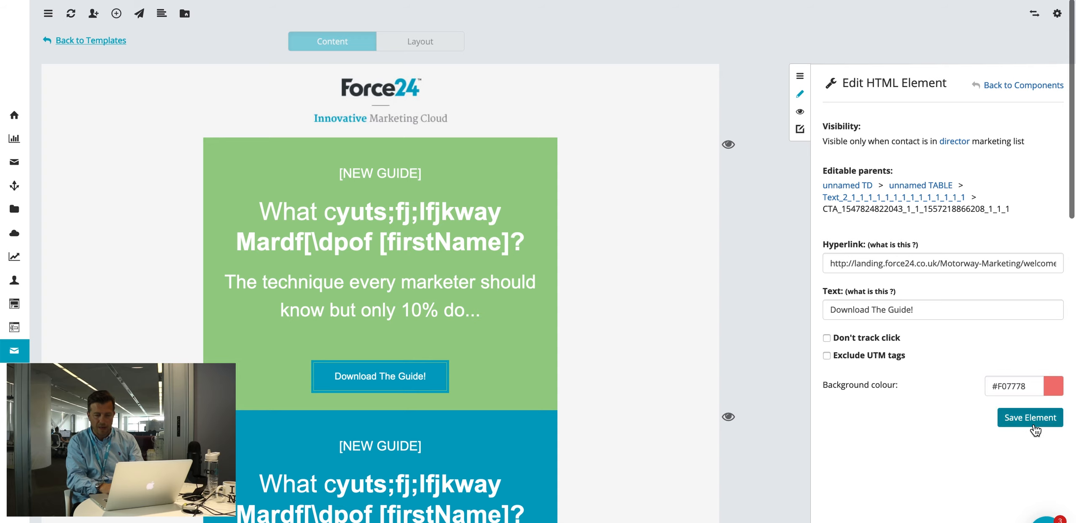
click(1033, 420)
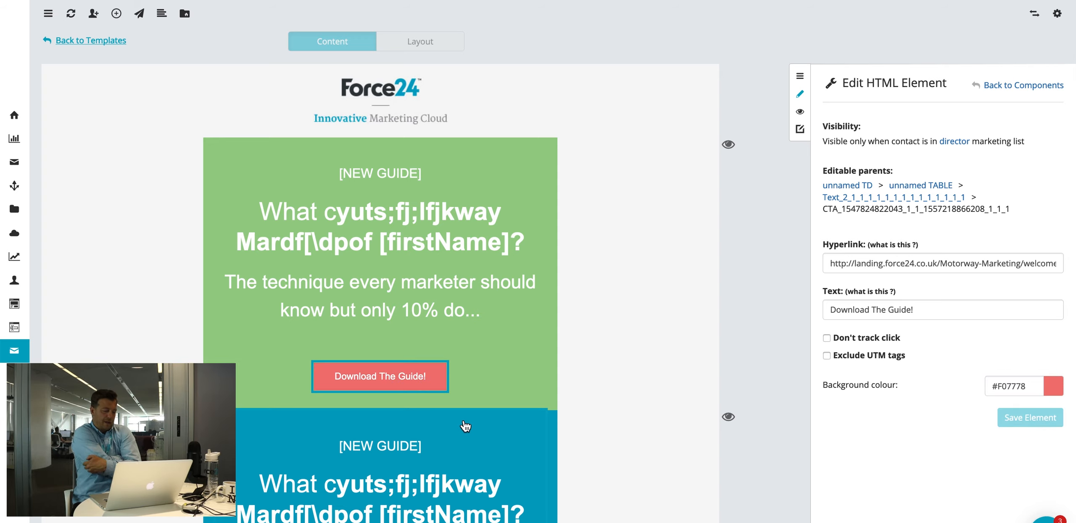
- Return to the account templates and reopen the duplicated template with the red button for editing
scroll(465, 426, down, 15)
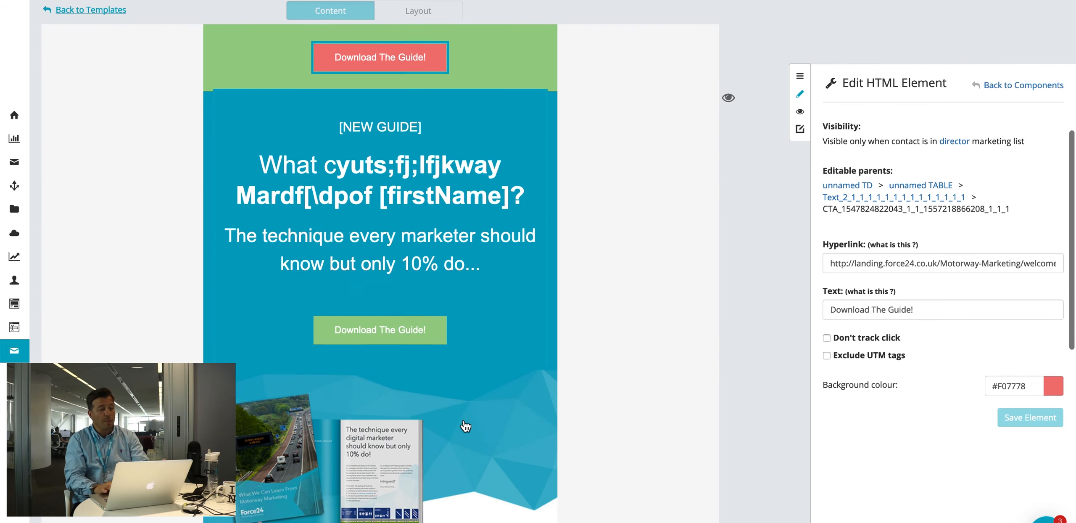
scroll(465, 425, up, 15)
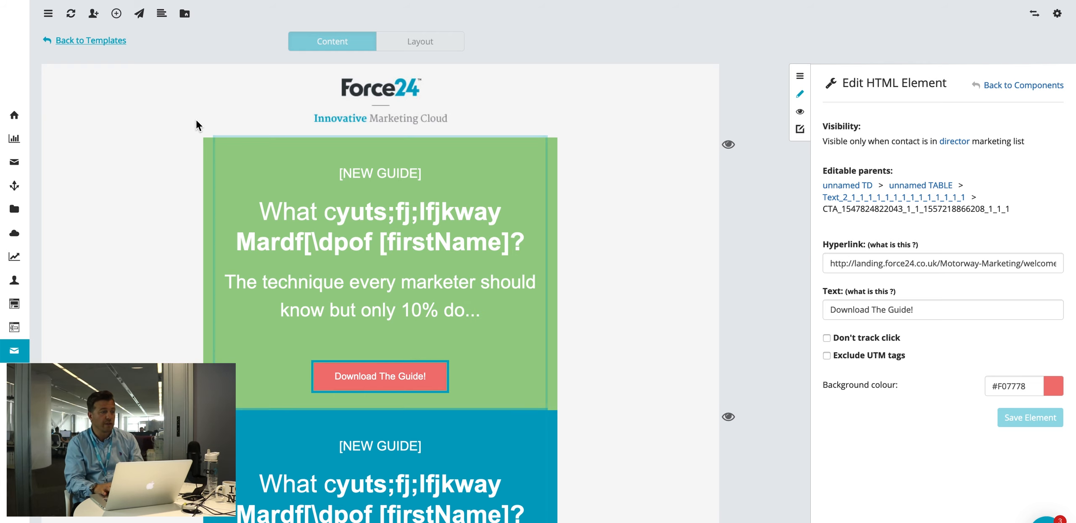
click(104, 40)
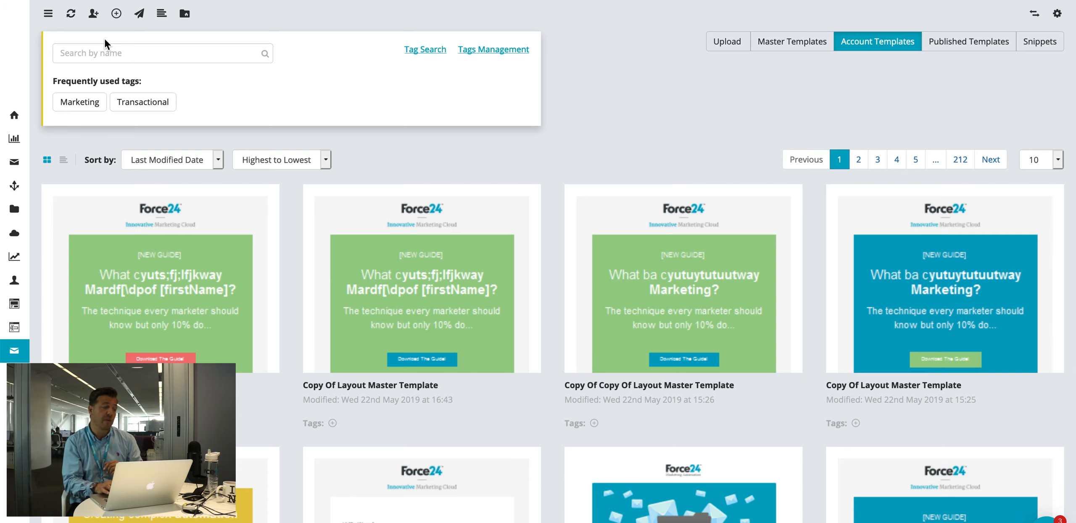
mouse_move(157, 361)
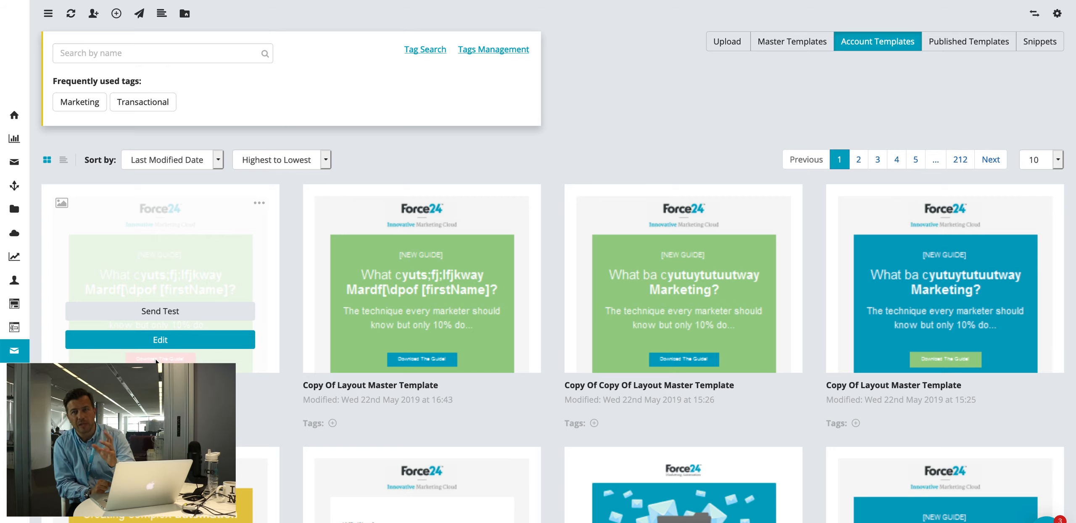
click(170, 340)
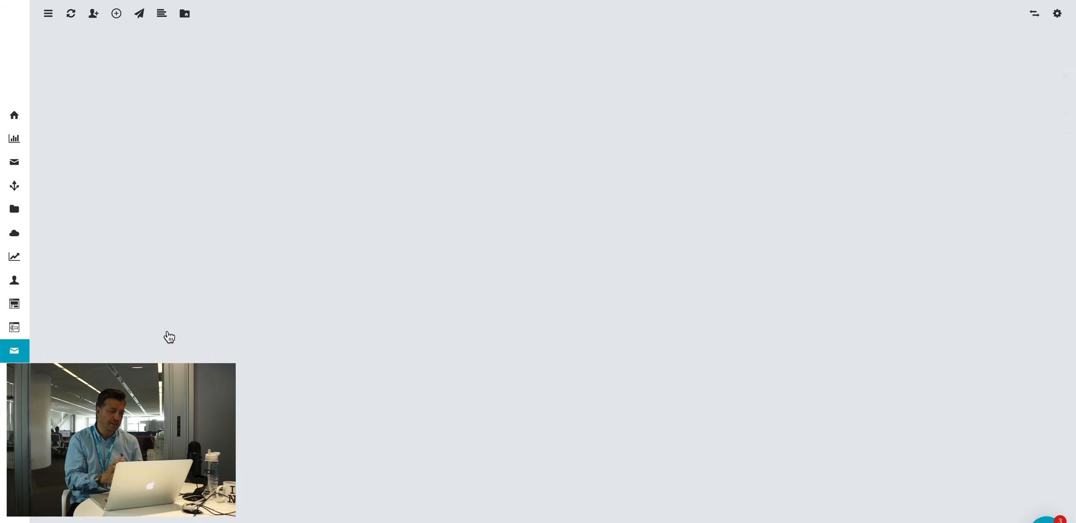
scroll(441, 213, down, 6)
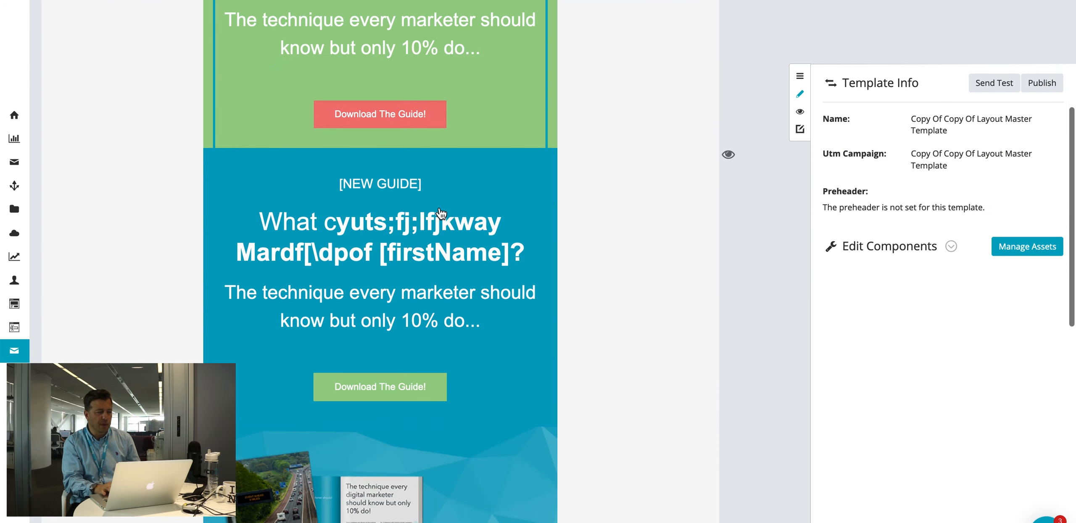
- Refresh the template editor and look over the template's green and blue guide blocks
scroll(441, 214, up, 6)
scroll(439, 214, down, 2)
scroll(440, 213, up, 2)
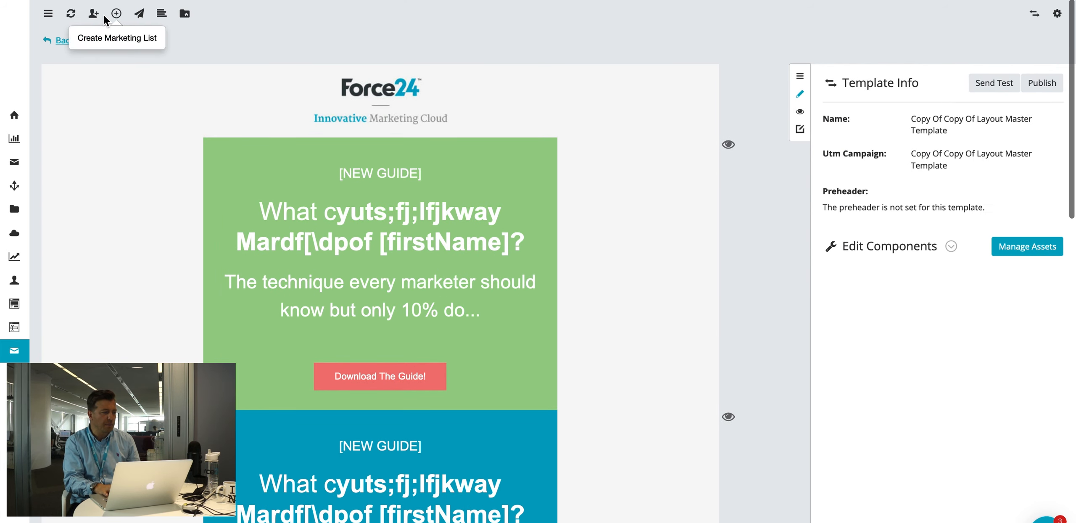
click(70, 14)
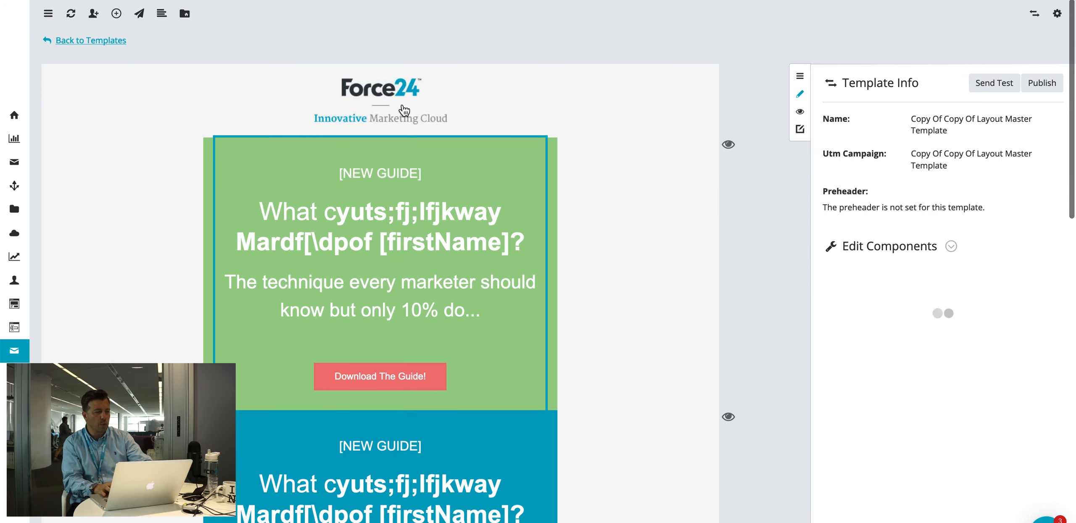
scroll(577, 119, down, 2)
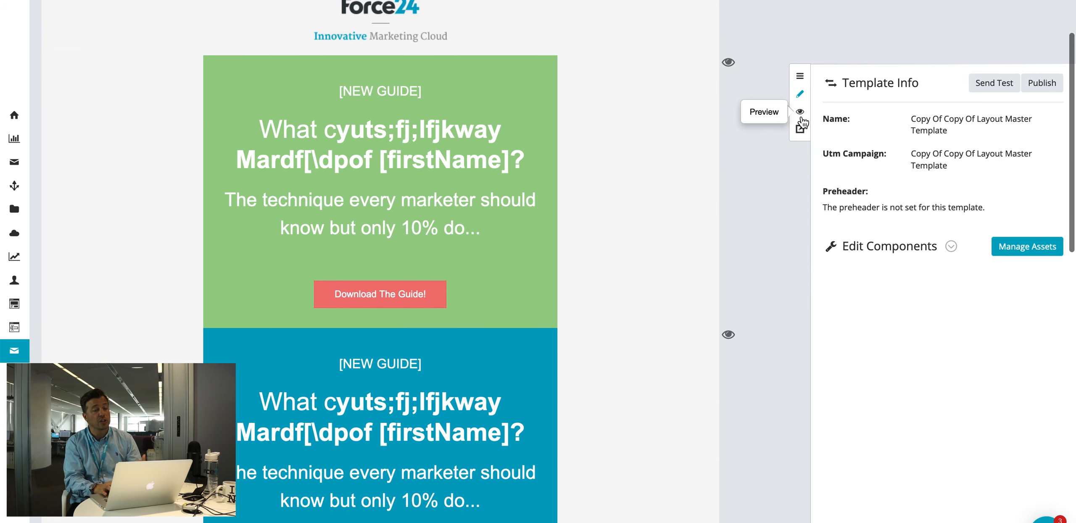
scroll(559, 175, down, 8)
scroll(698, 96, up, 2)
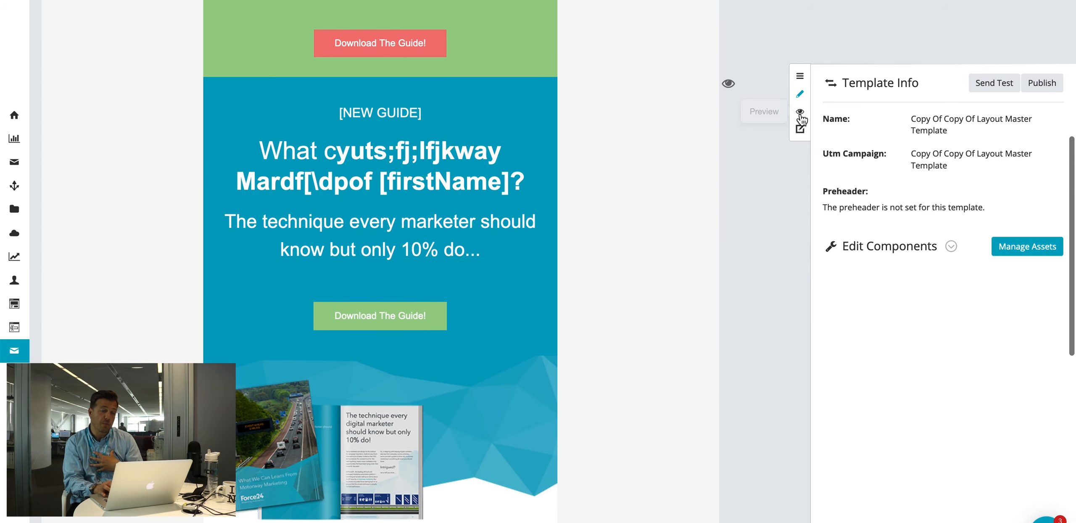
- Open the template's HTML editor, examine the code alongside the email preview, and close it without changes
click(800, 130)
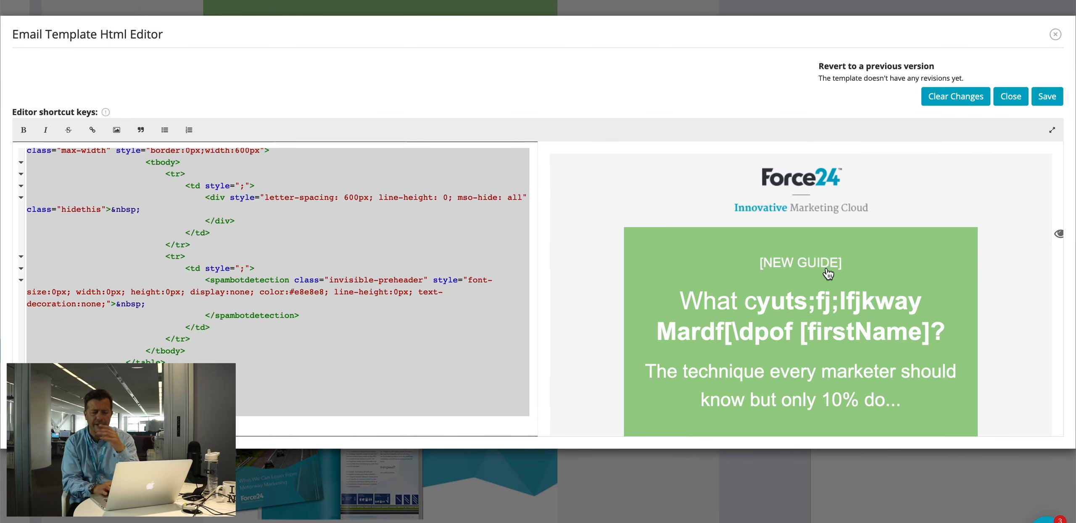
scroll(838, 277, down, 5)
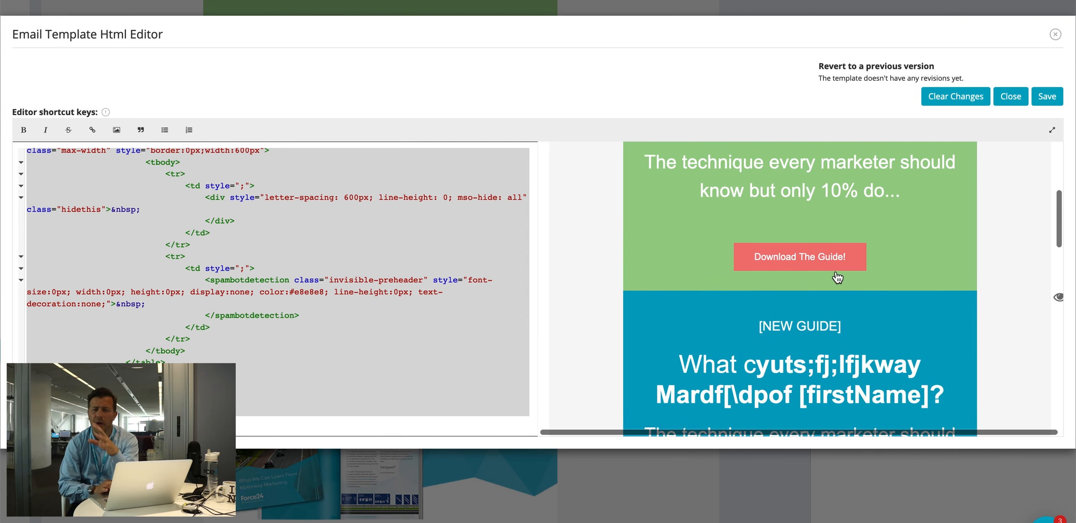
scroll(837, 277, down, 5)
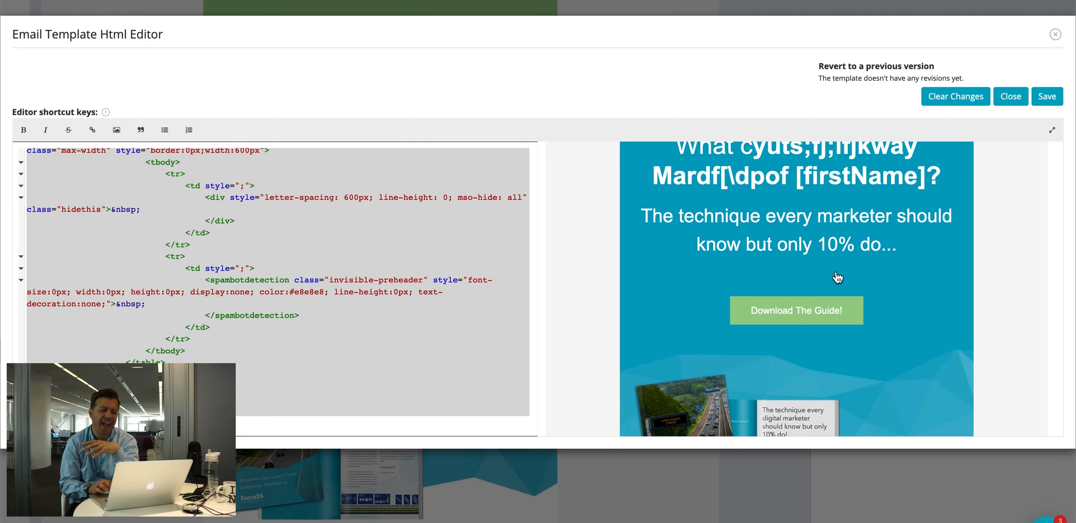
click(442, 269)
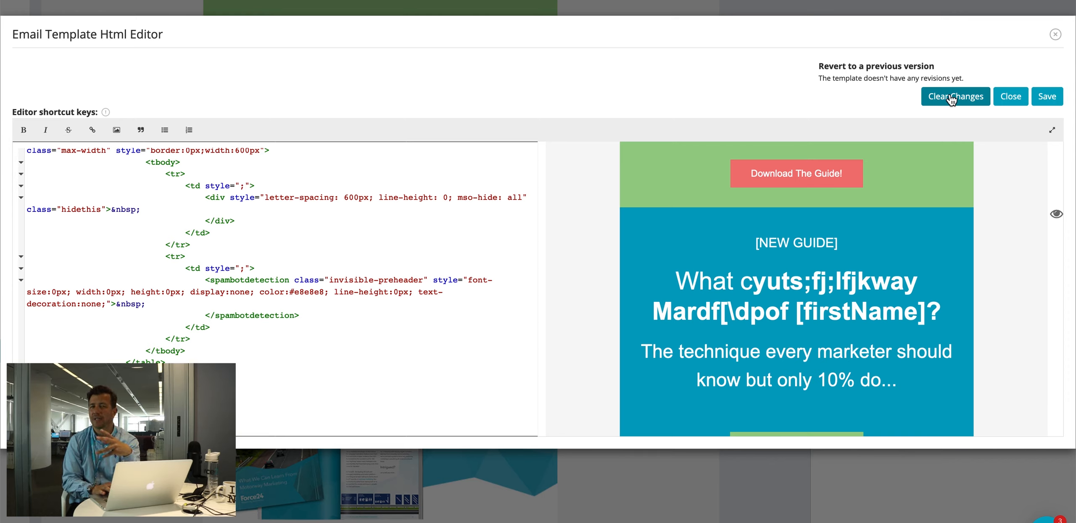
click(1056, 35)
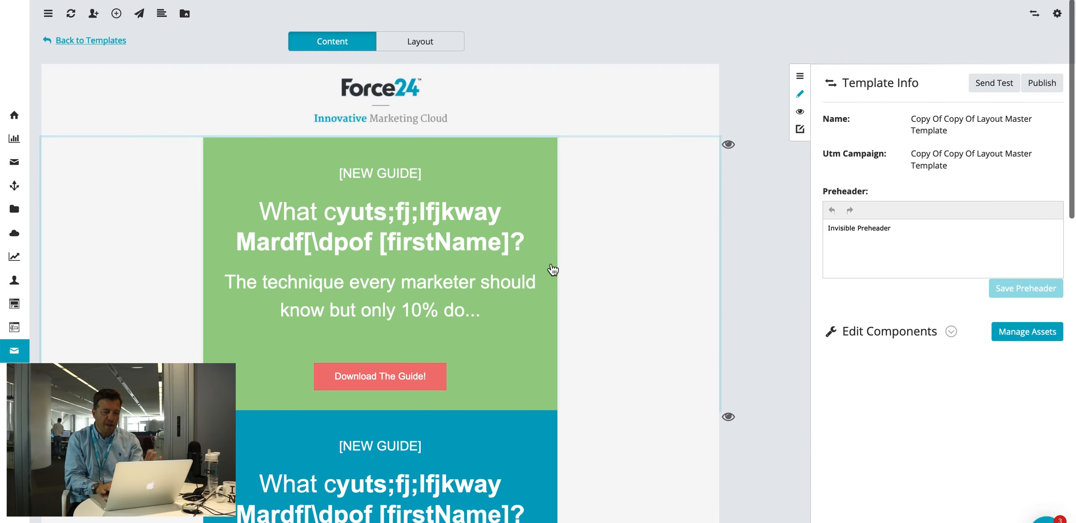
- Look over the template's content blocks and switch the editor to layout mode
scroll(552, 269, down, 10)
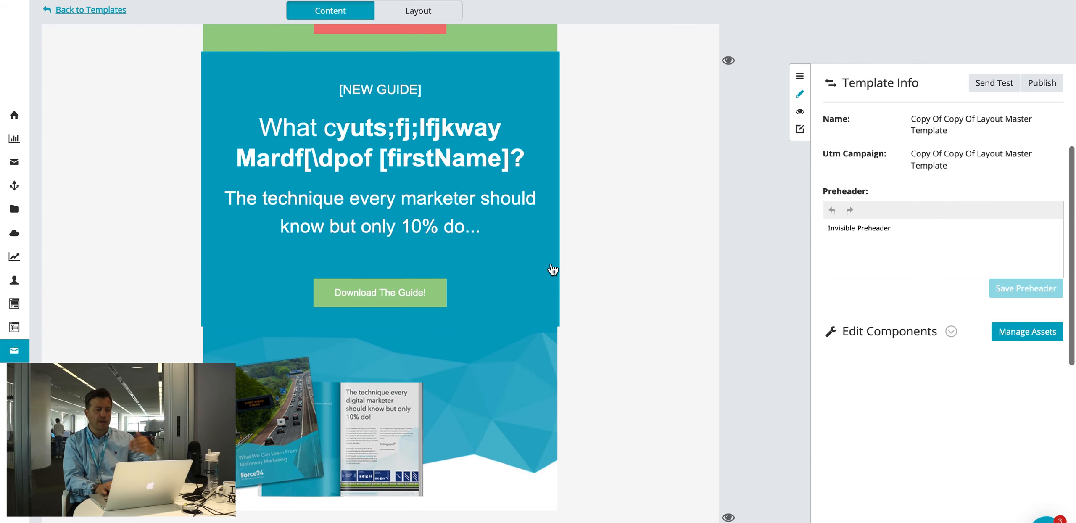
scroll(553, 269, down, 2)
scroll(552, 269, up, 11)
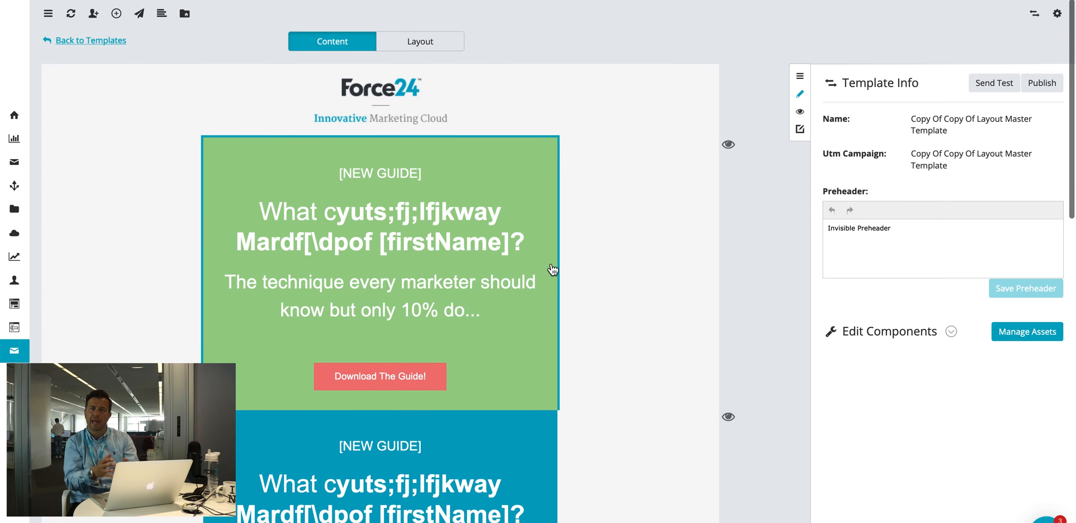
click(436, 49)
mouse_move(497, 252)
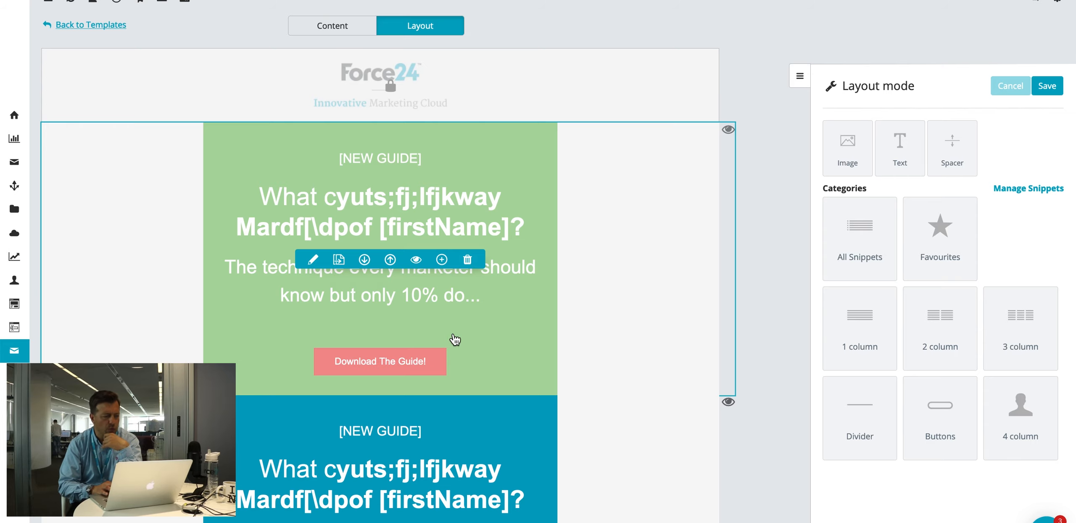
- Save the green block as a snippet in the 1 column category with the Marketing tag, added to favorites
click(441, 259)
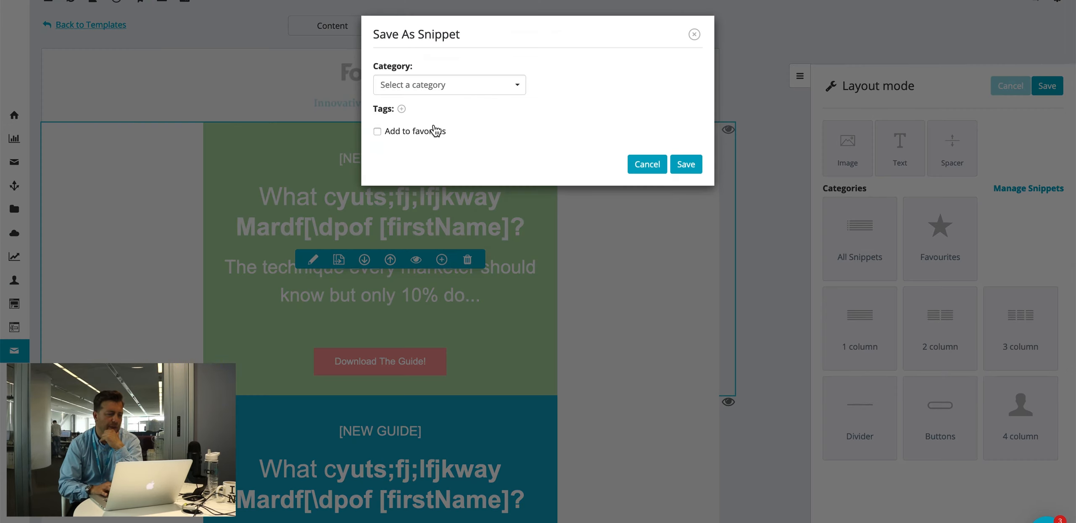
click(407, 86)
click(397, 109)
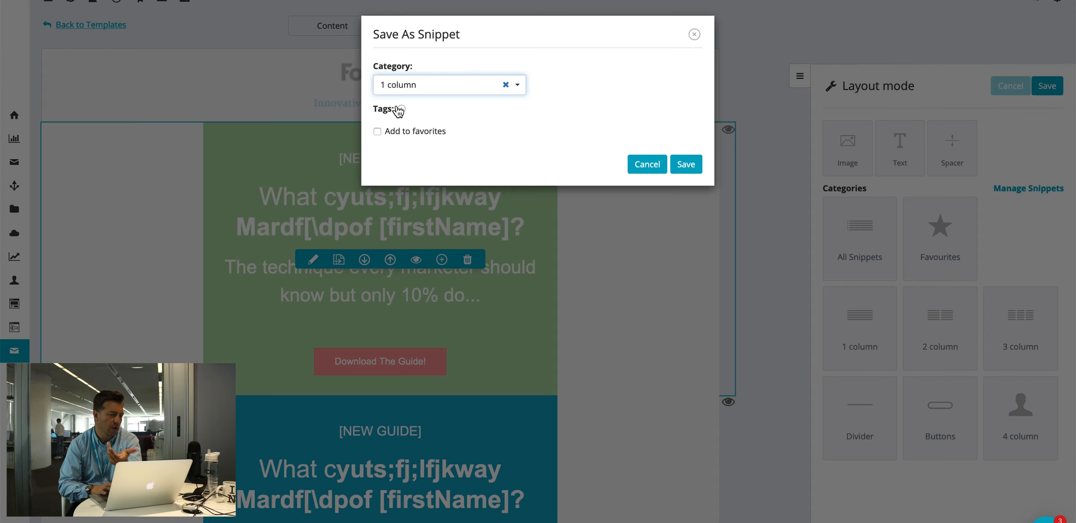
click(399, 111)
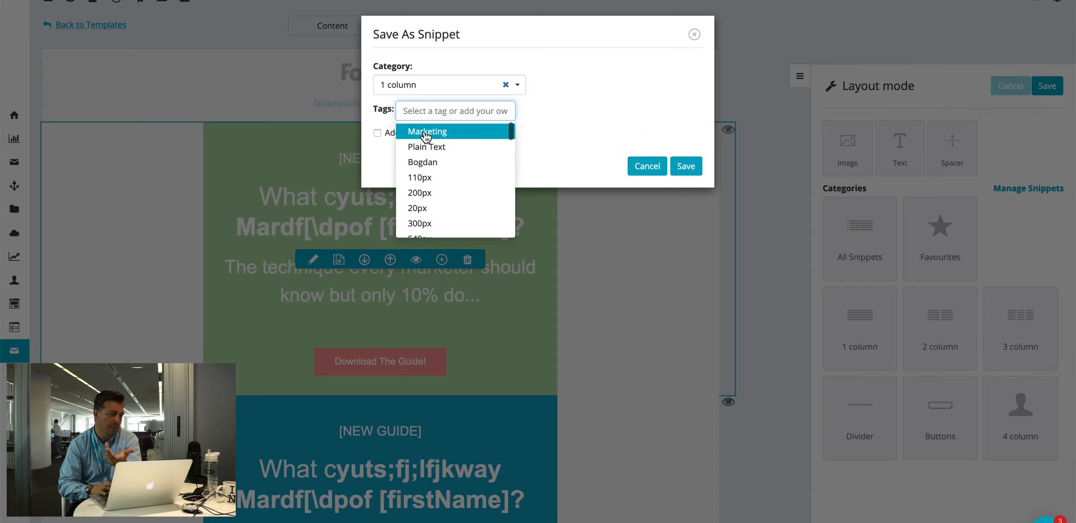
click(424, 131)
click(378, 132)
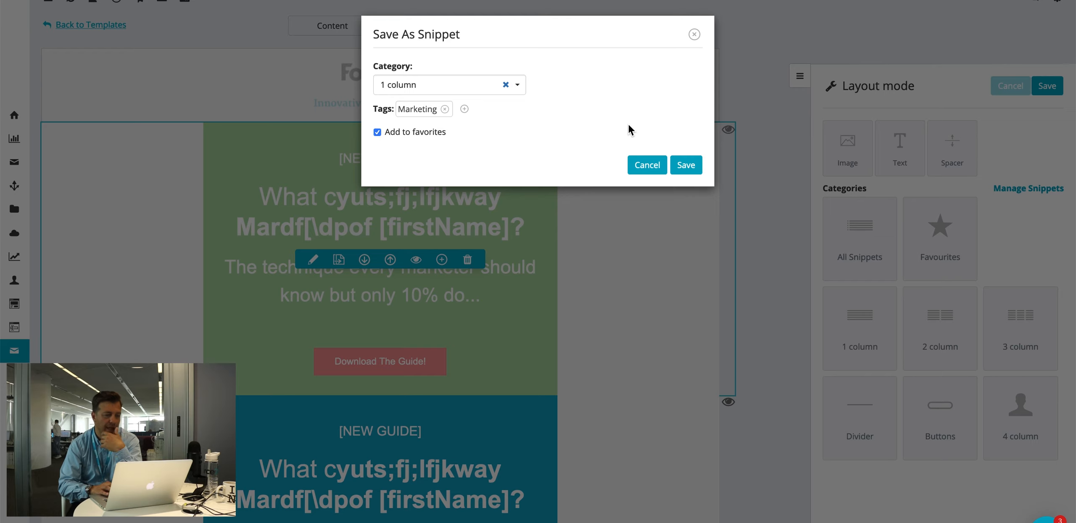
click(681, 164)
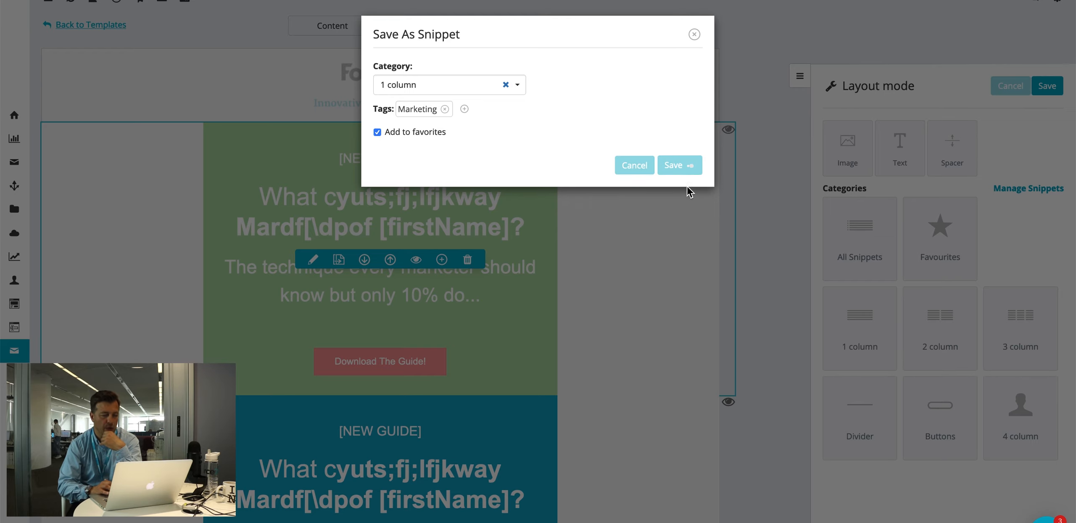
click(639, 157)
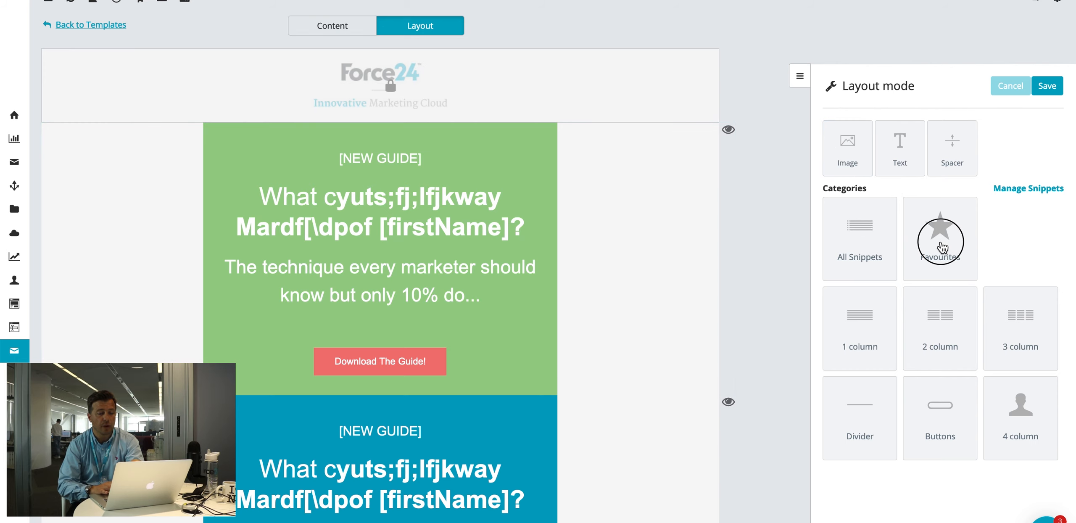
- Insert the green guide snippet from the favourites directly below the existing green block and return to the snippets
click(939, 231)
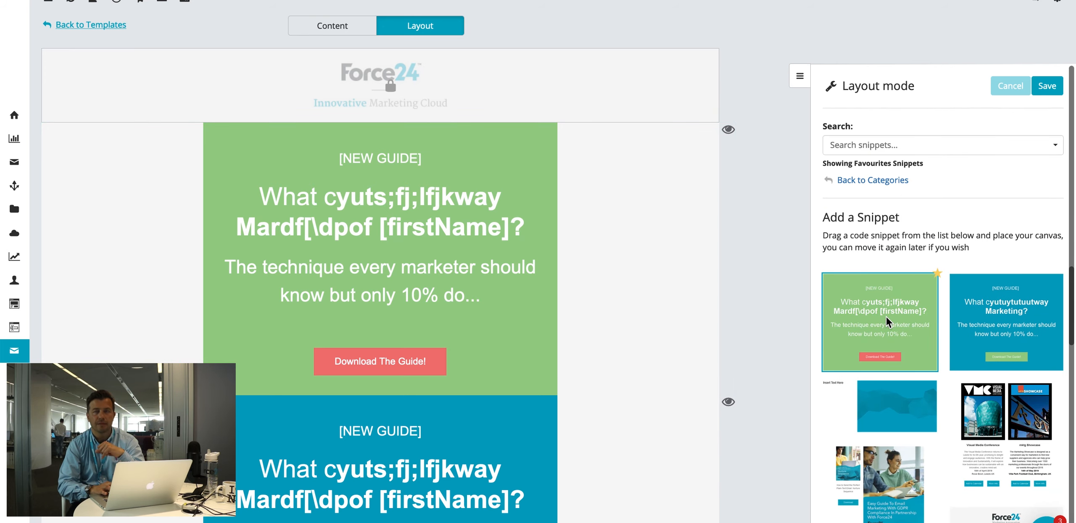
drag(903, 323, 505, 293)
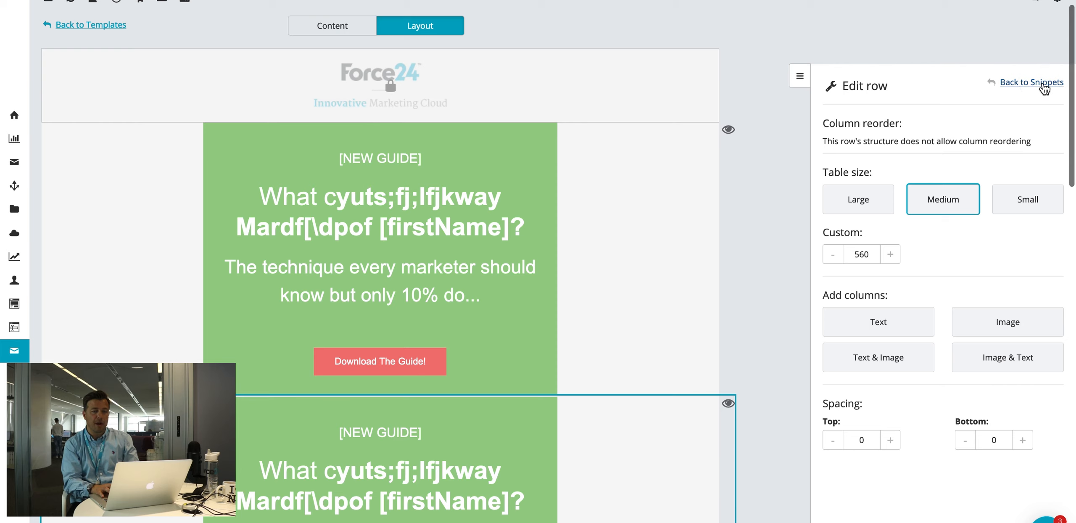
click(1031, 83)
scroll(528, 327, down, 3)
scroll(528, 325, up, 3)
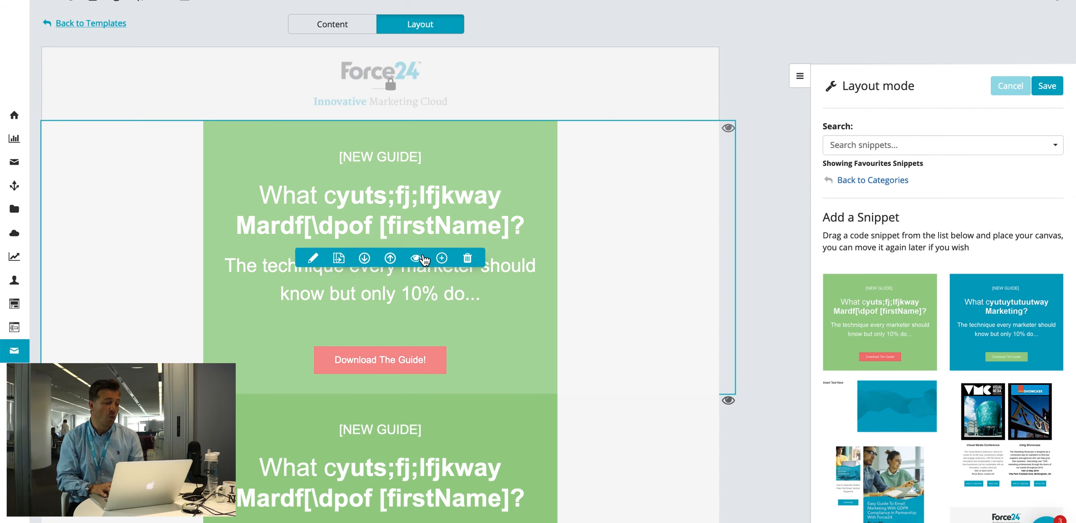
- Remove the visibility targeting from the first green block
click(416, 258)
click(634, 115)
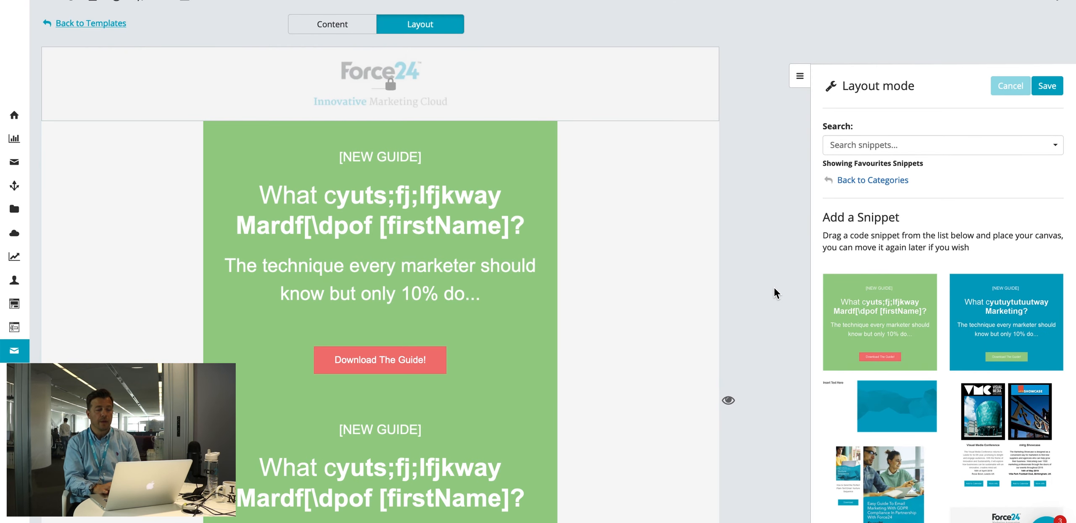
scroll(776, 292, down, 5)
scroll(774, 288, up, 5)
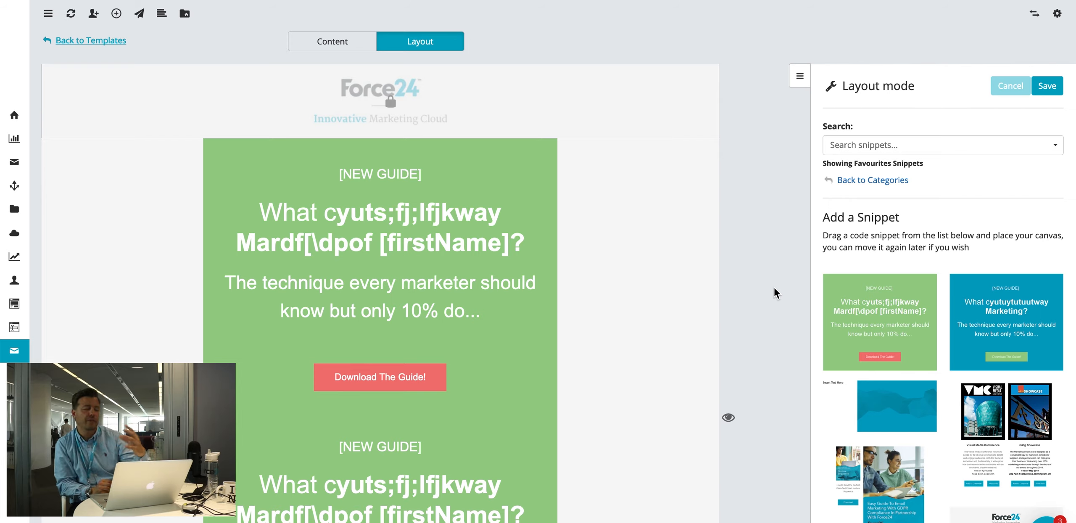
- From all snippets, insert the Visual Media Conference and mktg Showcase row below the header, and the two-column guide download row above it
click(894, 181)
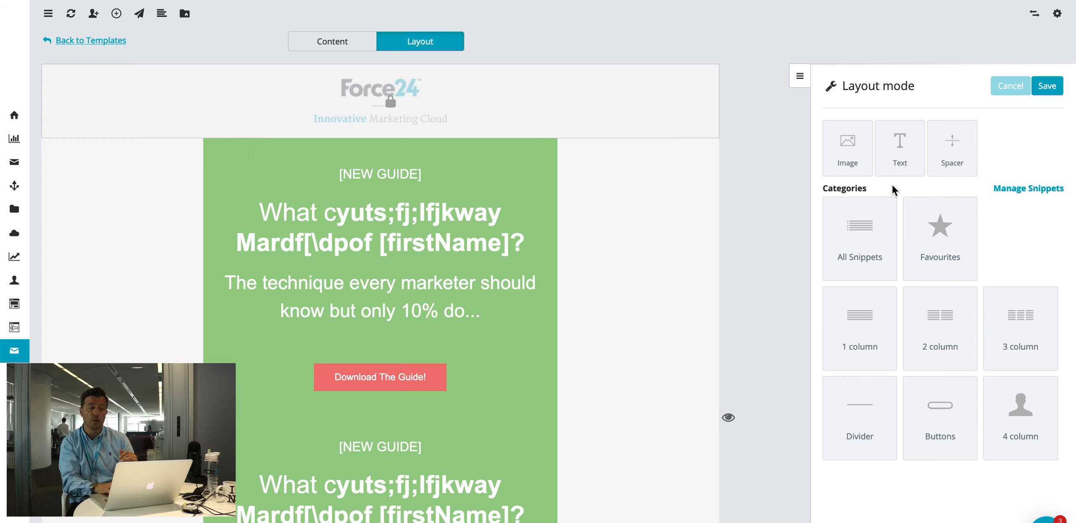
click(860, 259)
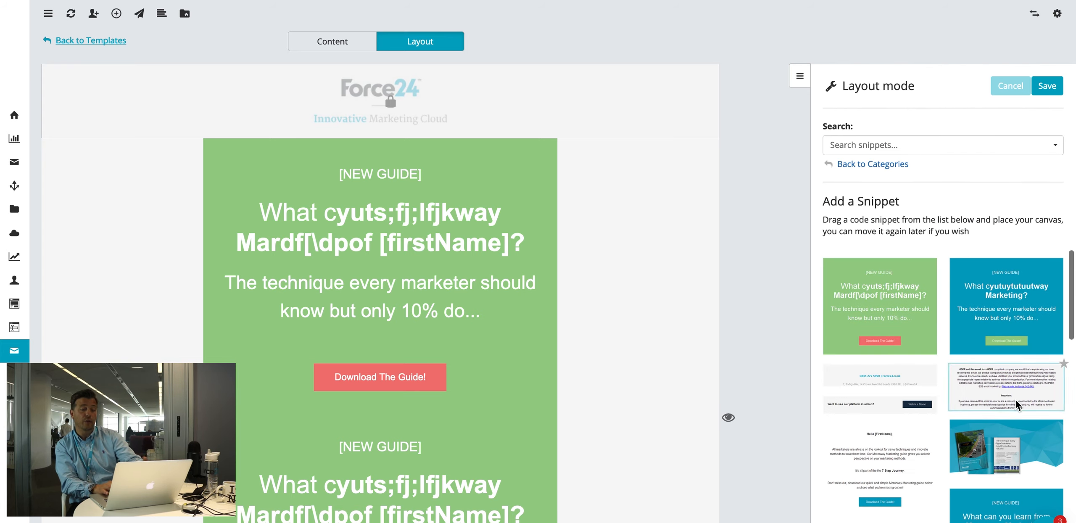
scroll(1017, 405, down, 5)
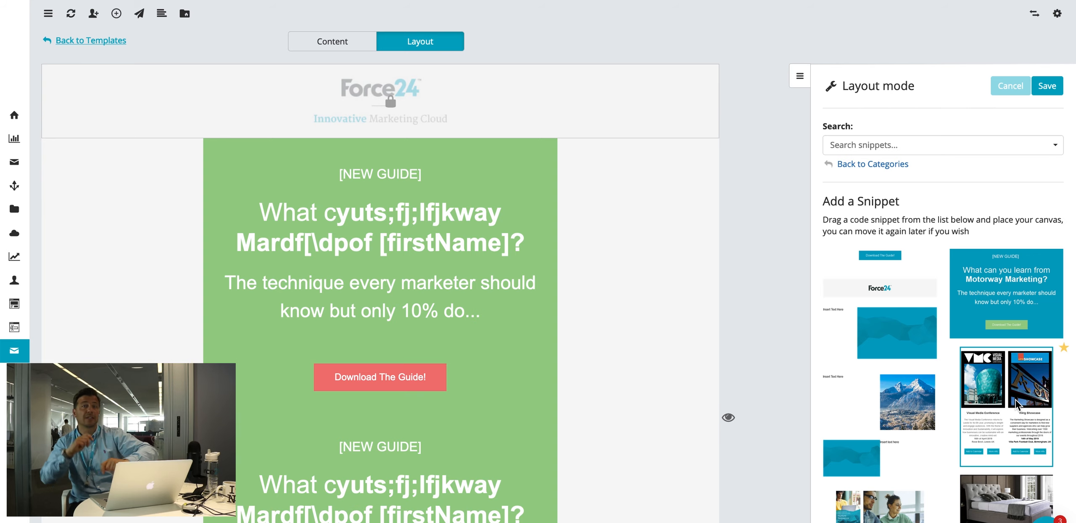
drag(979, 430, 656, 193)
click(1039, 83)
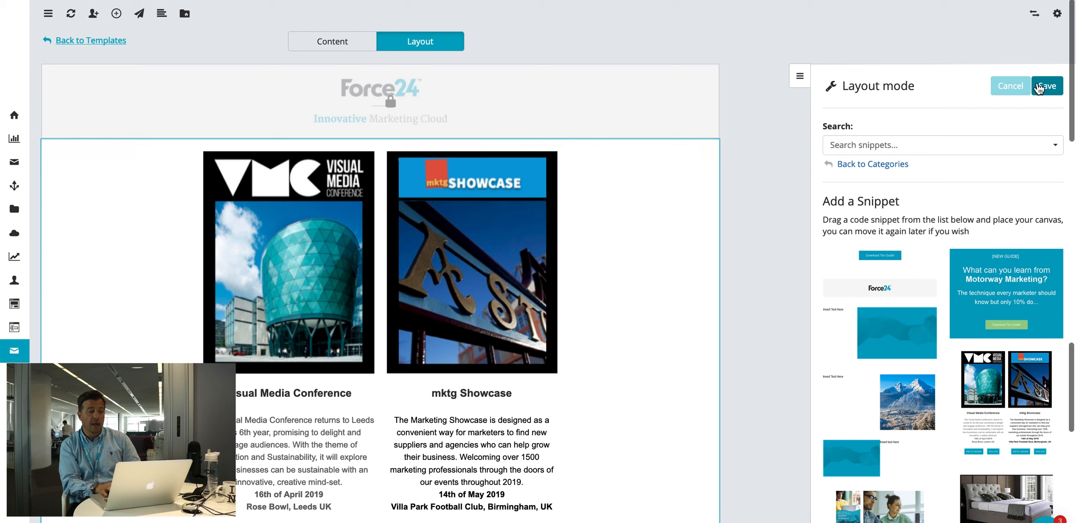
drag(885, 306, 631, 209)
scroll(557, 236, down, 3)
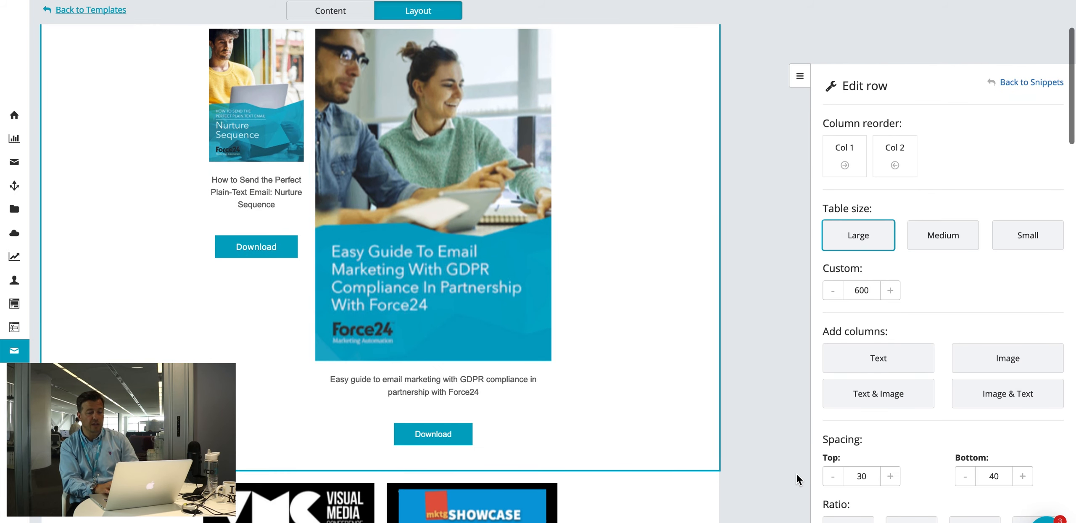
click(920, 522)
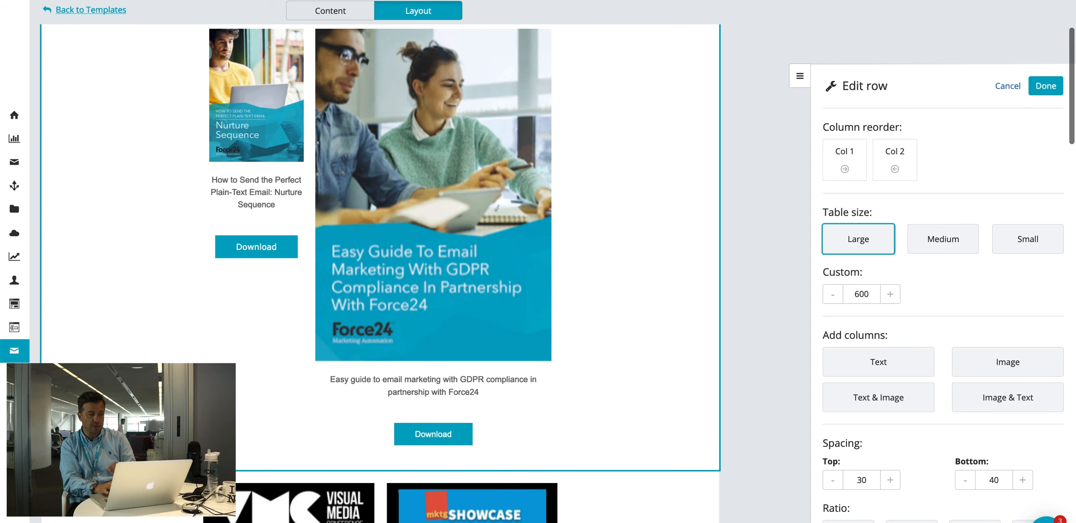
click(963, 521)
click(1022, 522)
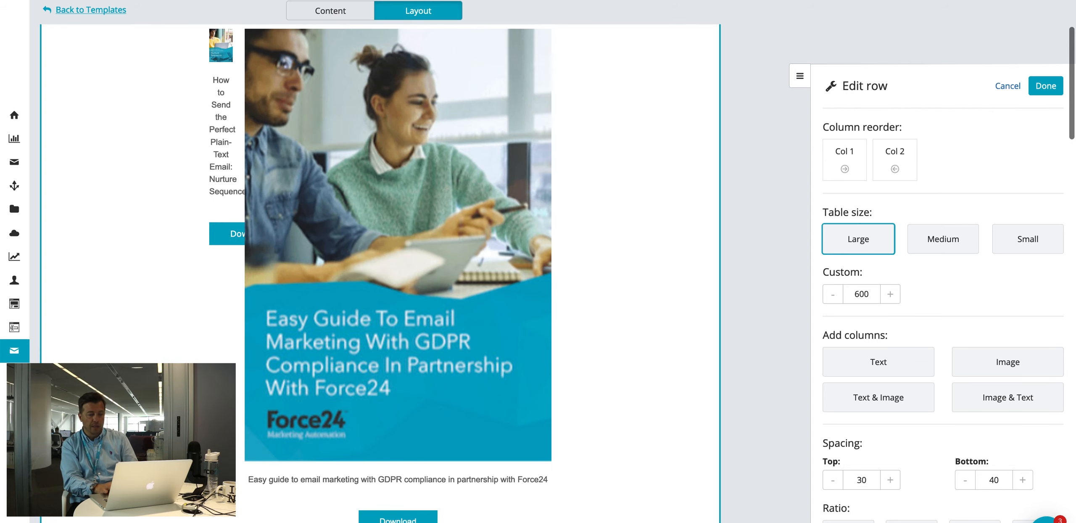
click(454, 285)
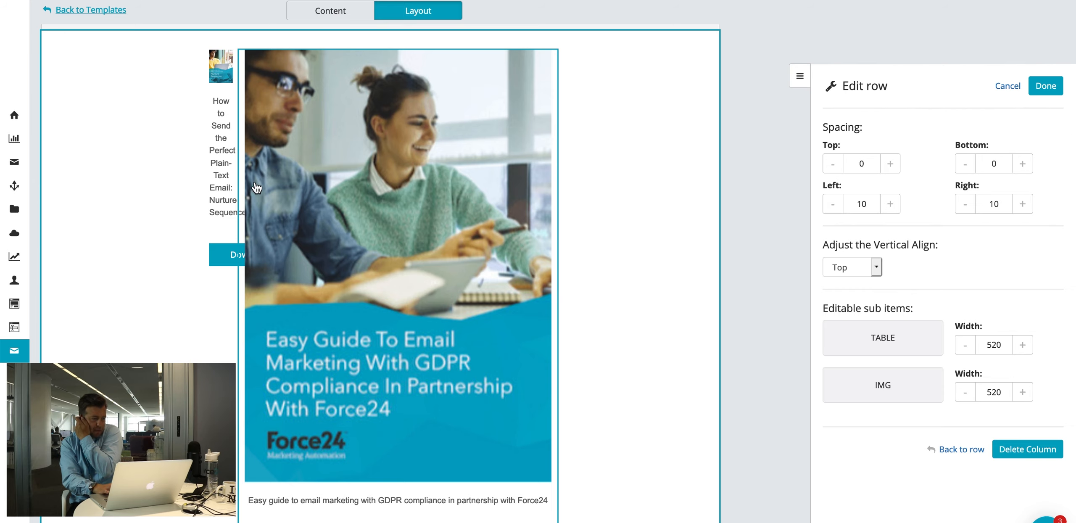
click(1015, 86)
- Open the two-column guide download row for editing and set its table size to Small
mouse_move(420, 231)
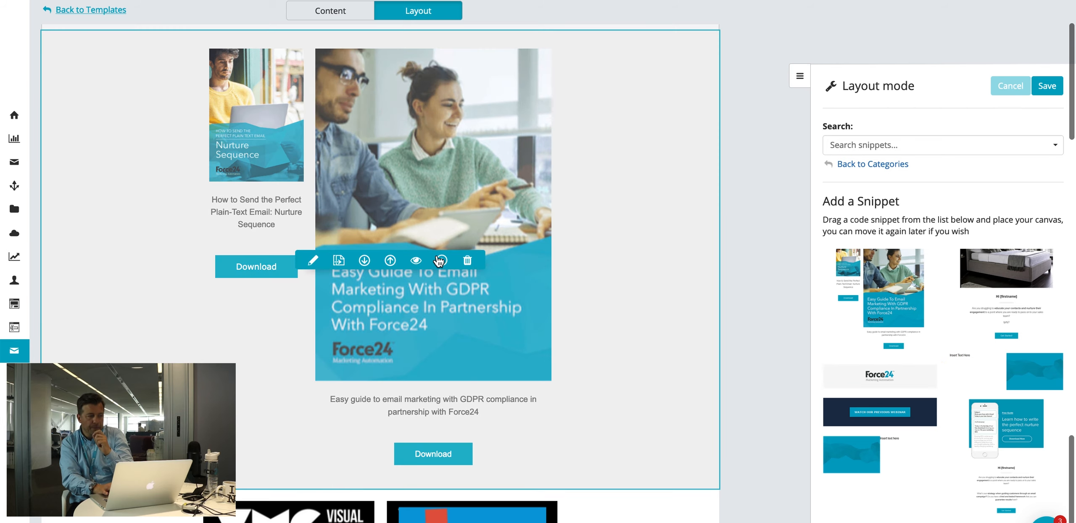
click(318, 254)
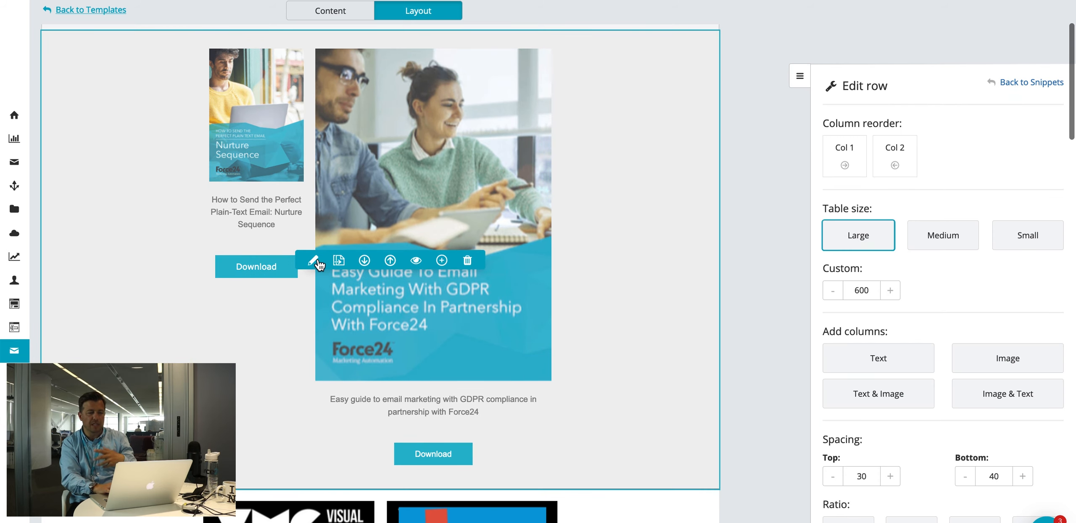
click(955, 242)
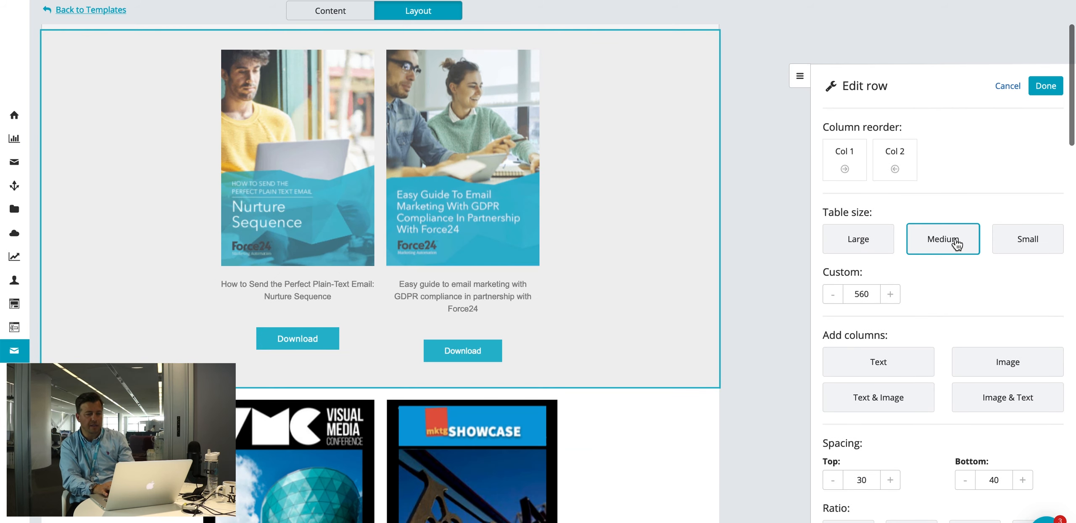
click(1016, 248)
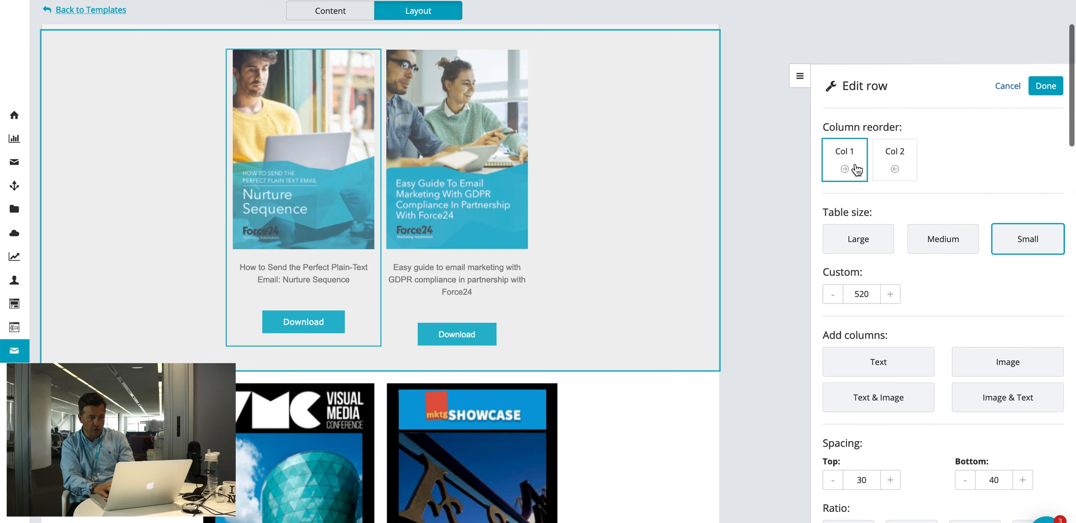
- Set the top spacing of the Easy Guide To Email Marketing column to 30 and finish editing the row
click(492, 208)
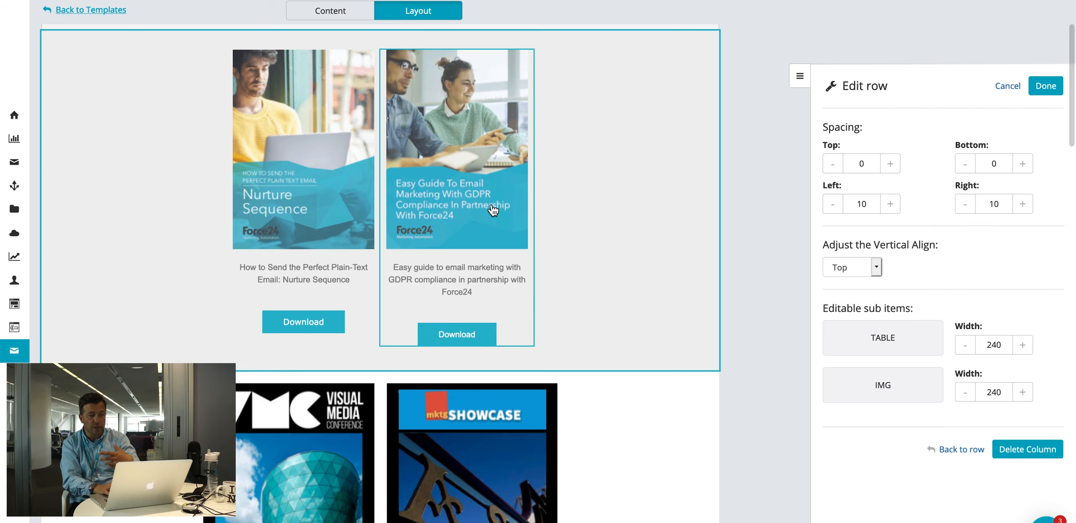
click(890, 163)
click(890, 163)
click(890, 163)
click(890, 164)
click(890, 164)
click(890, 164)
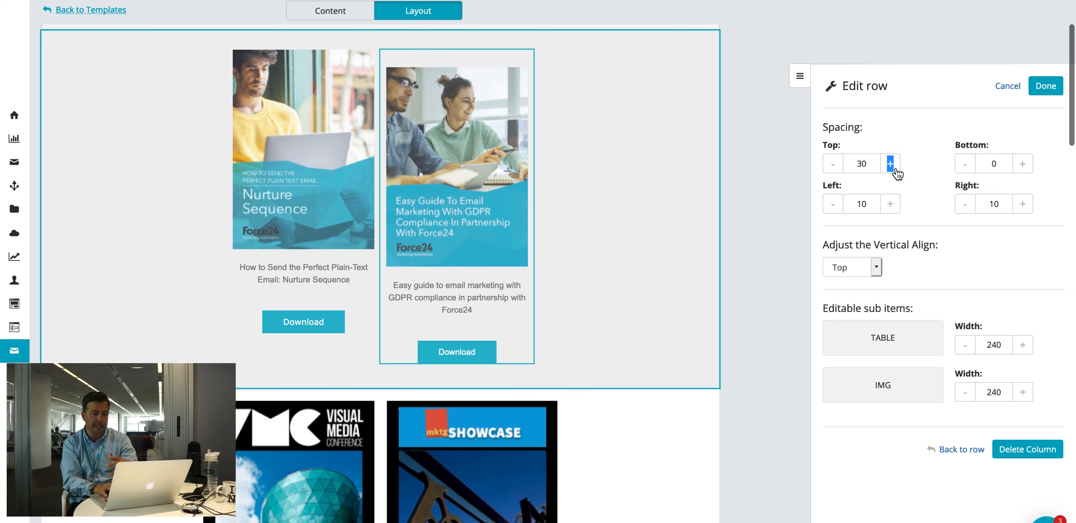
click(1040, 88)
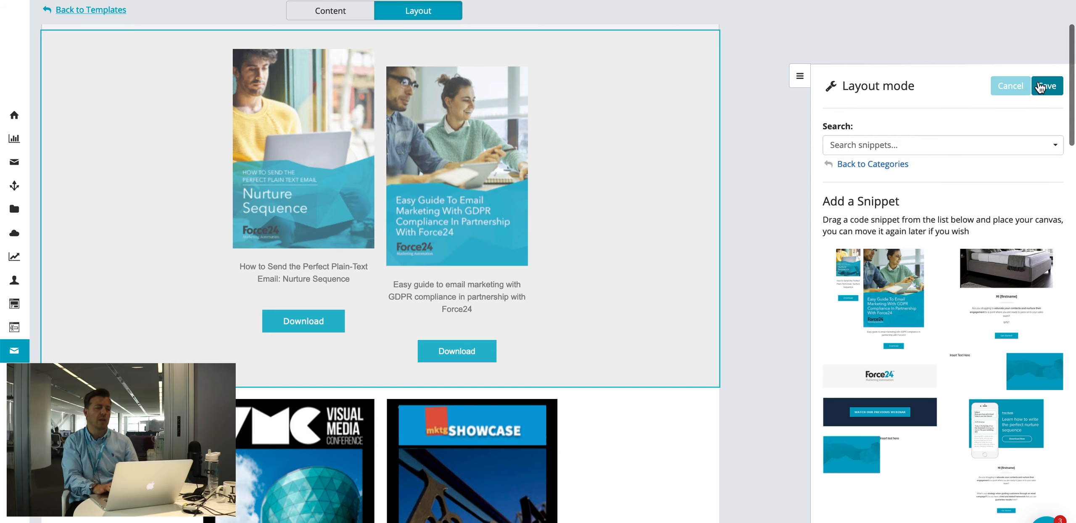
scroll(704, 143, up, 3)
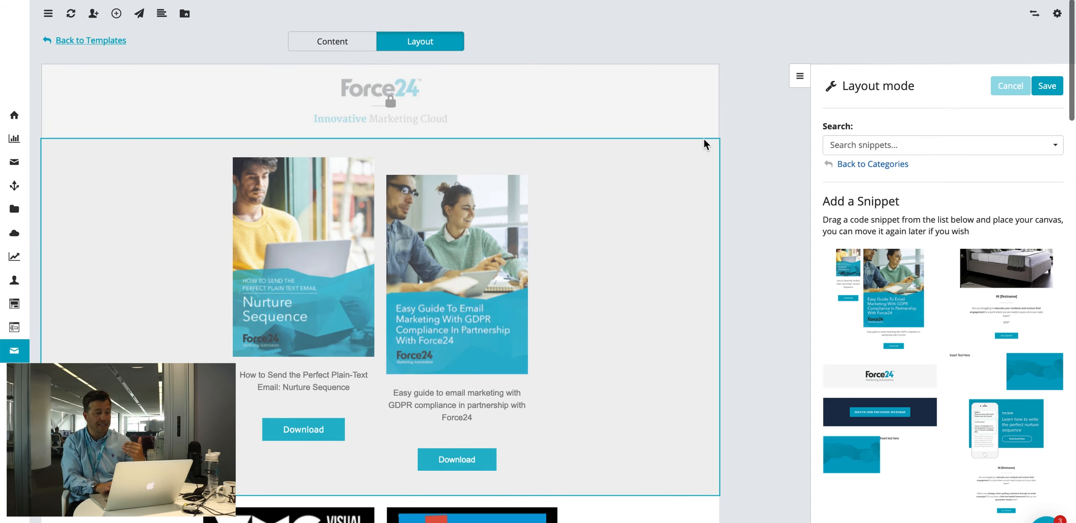